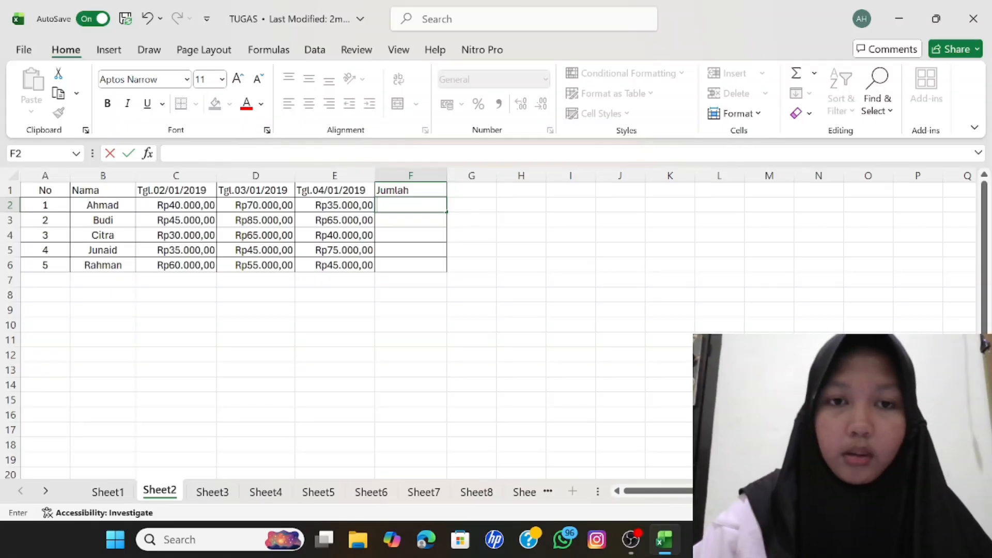
- Enter =SUM(C2:E2) in cell F2 to total the first row's three dates in the Jumlah column
{"action": "type", "text": "=S"}
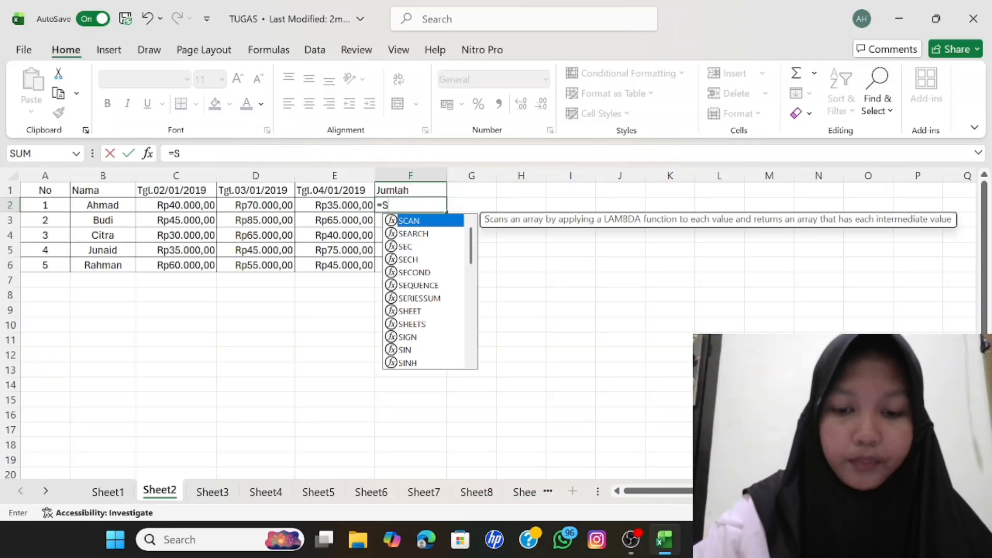
{"action": "type", "text": "UM("}
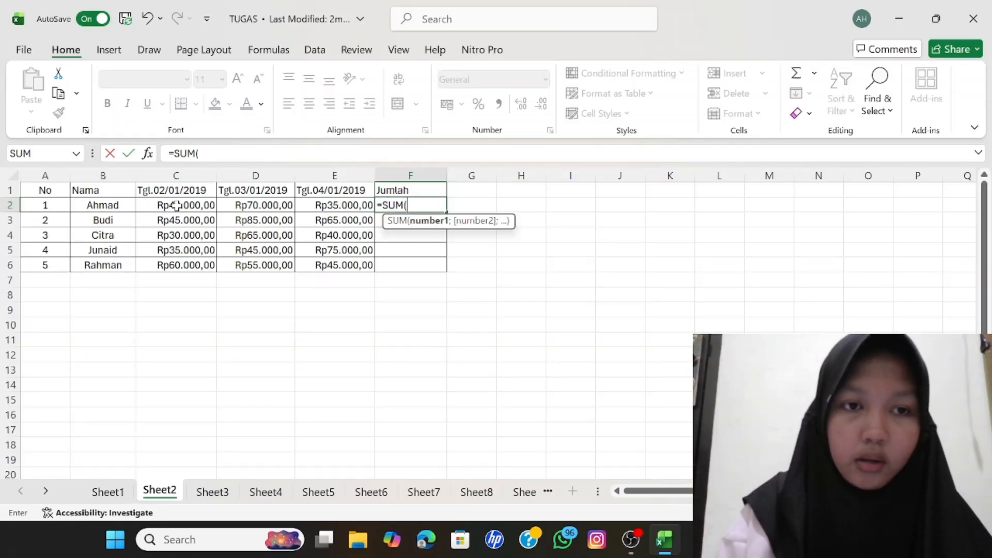
{"action": "left_click_drag", "start_coordinate": [176, 206], "coordinate": [331, 207]}
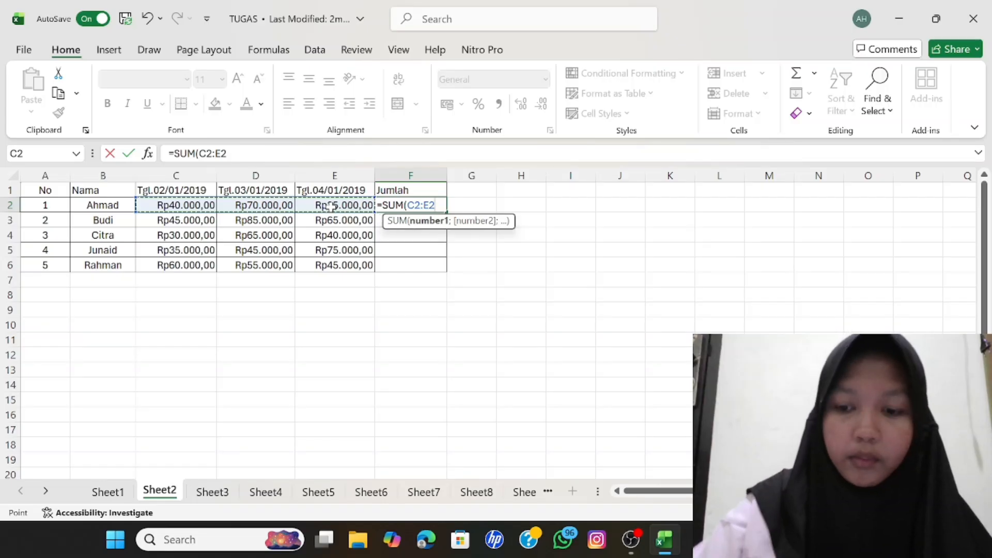
{"action": "key", "text": "Return"}
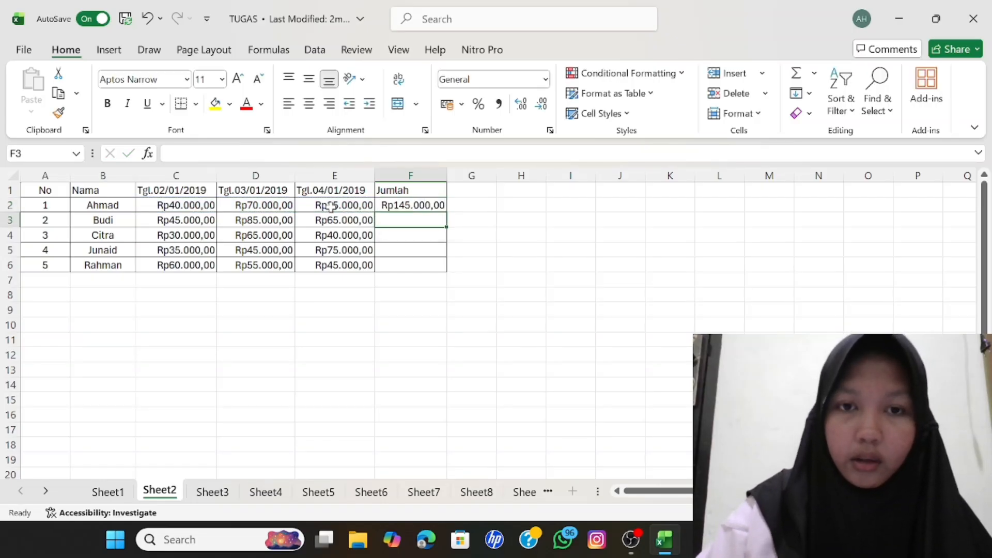
- Fill the SUM formula from F2 down through F6 to total the remaining rows
{"action": "left_click", "coordinate": [439, 206]}
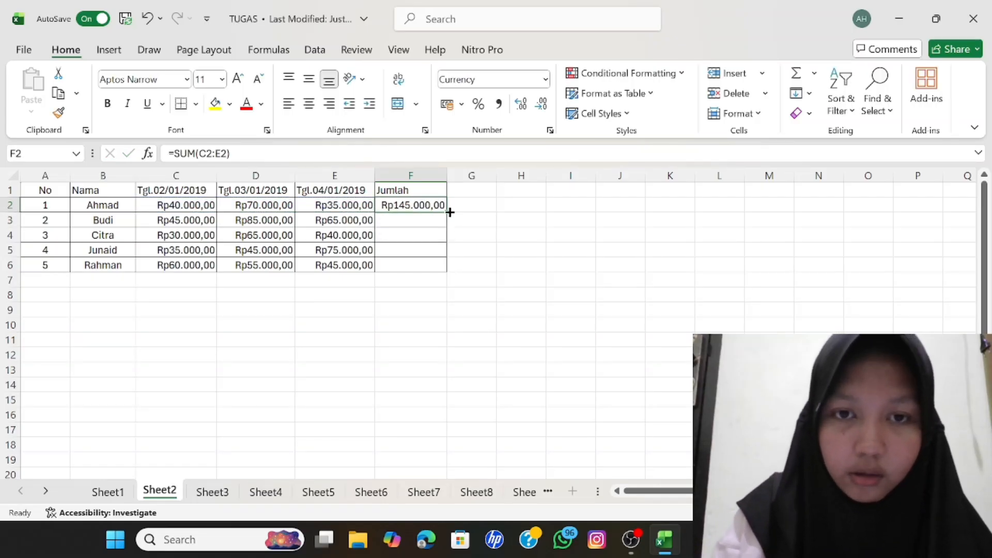
{"action": "left_click_drag", "start_coordinate": [446, 212], "coordinate": [442, 277]}
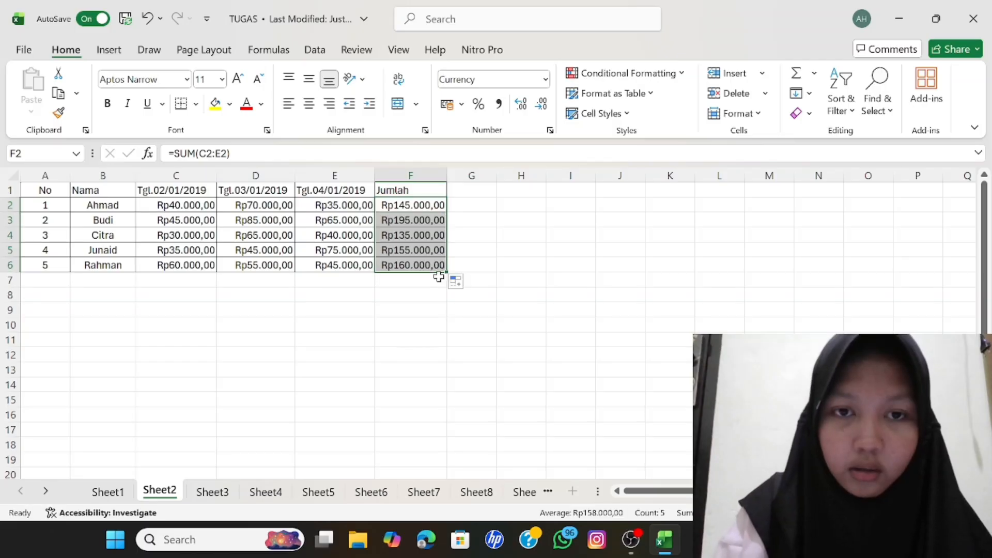
{"action": "left_click", "coordinate": [454, 249]}
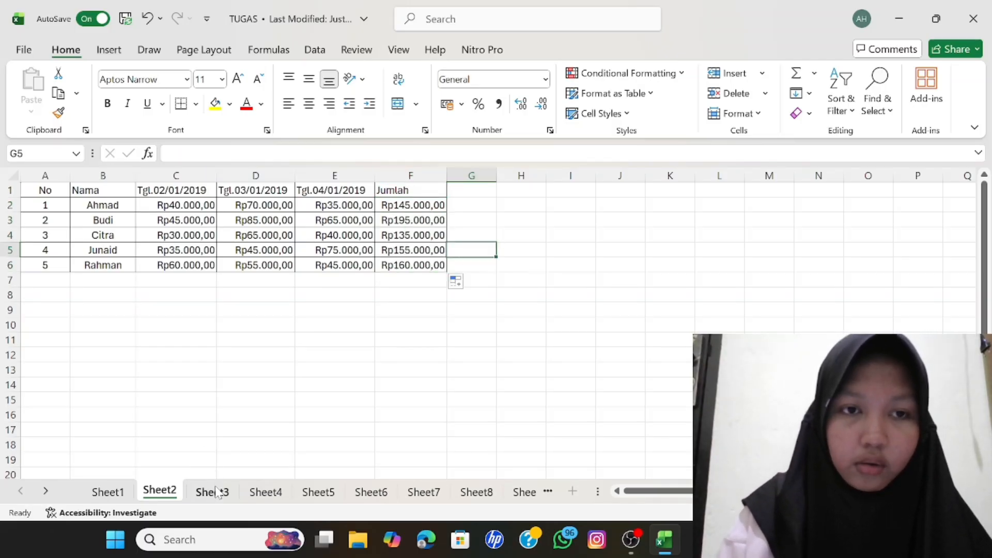
- Insert a new column before the Tgl.02/01/2019 column and give it the header L/P in C1
{"action": "left_click", "coordinate": [176, 175]}
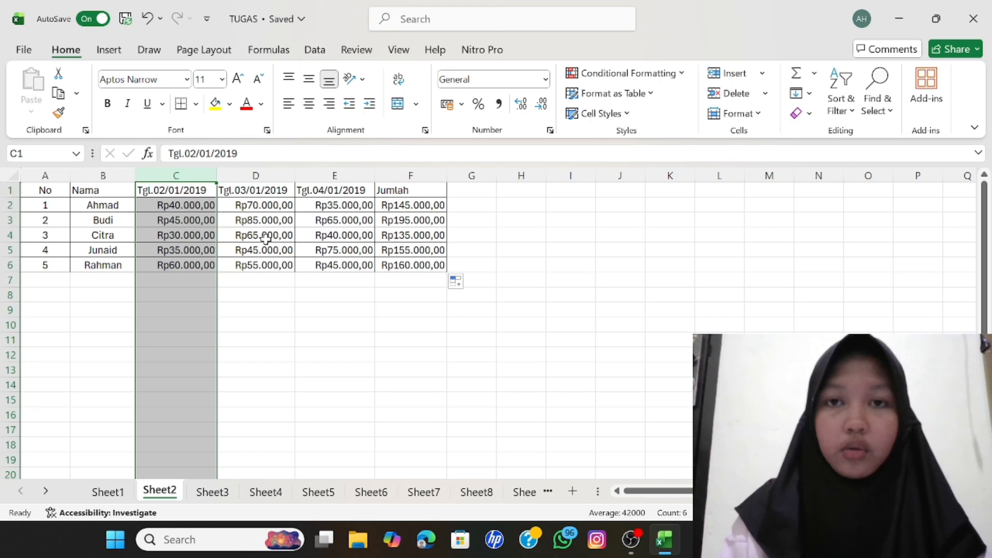
{"action": "right_click", "coordinate": [155, 176]}
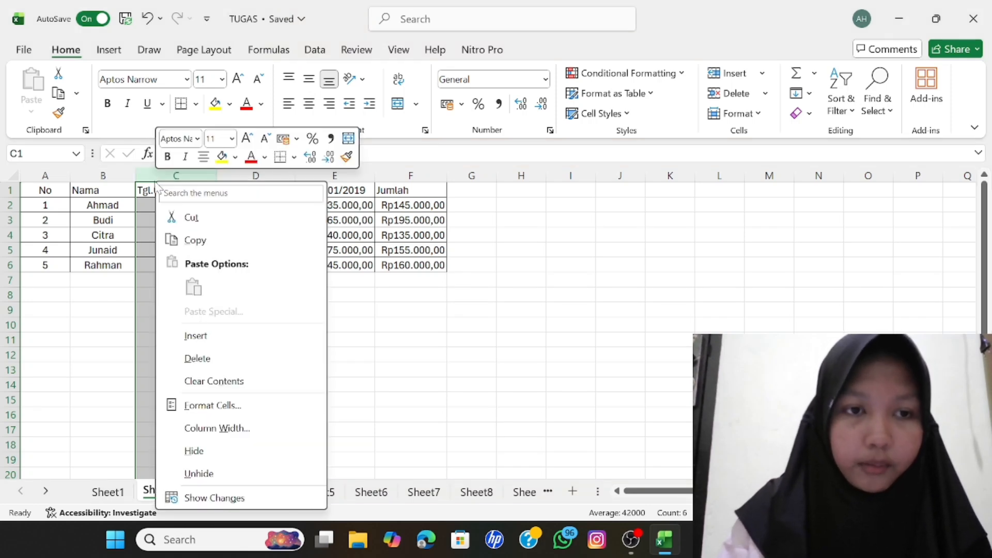
{"action": "left_click", "coordinate": [219, 337]}
{"action": "left_click", "coordinate": [155, 190]}
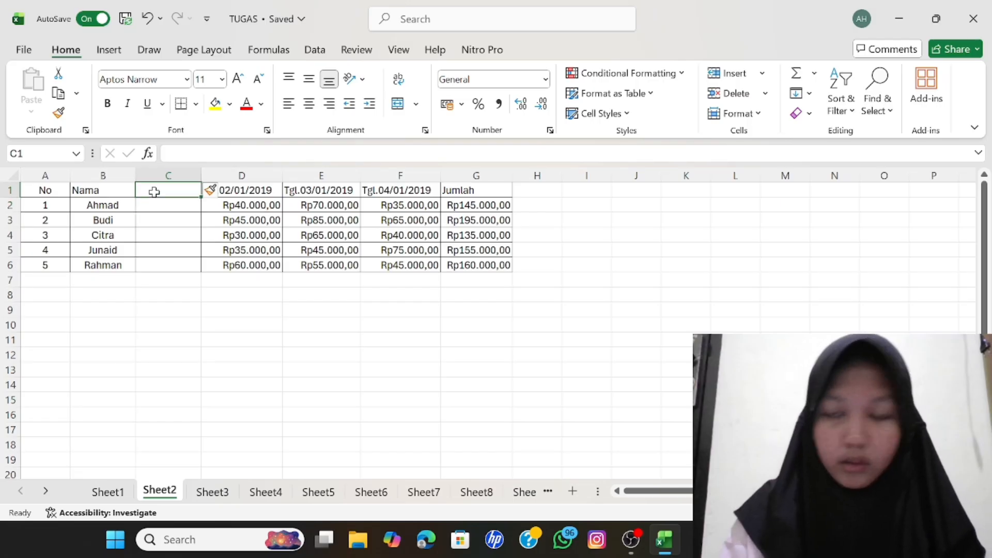
{"action": "type", "text": "L/P"}
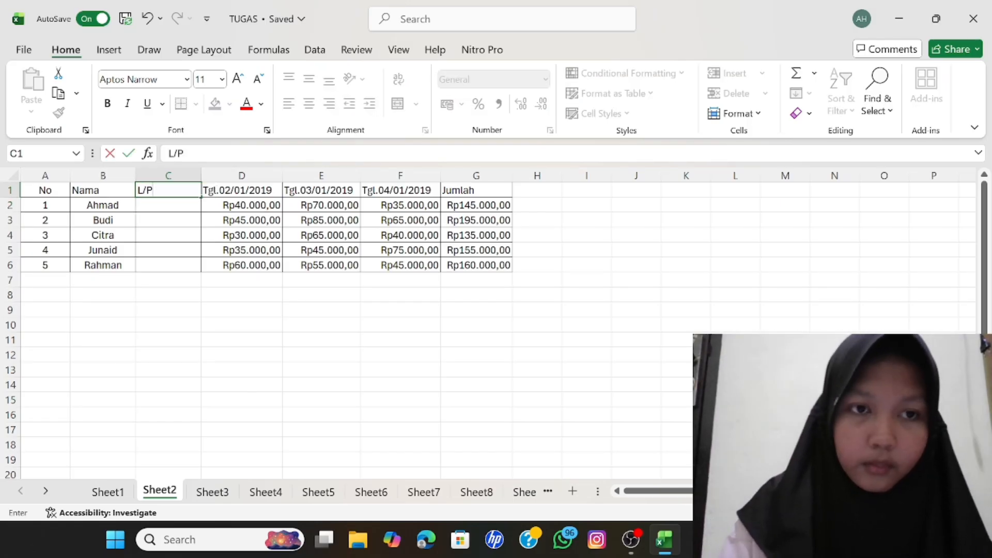
- Fill C2 to C6 of the L/P column with L, L, P, L and L, and centre the L/P header
{"action": "left_click", "coordinate": [154, 205]}
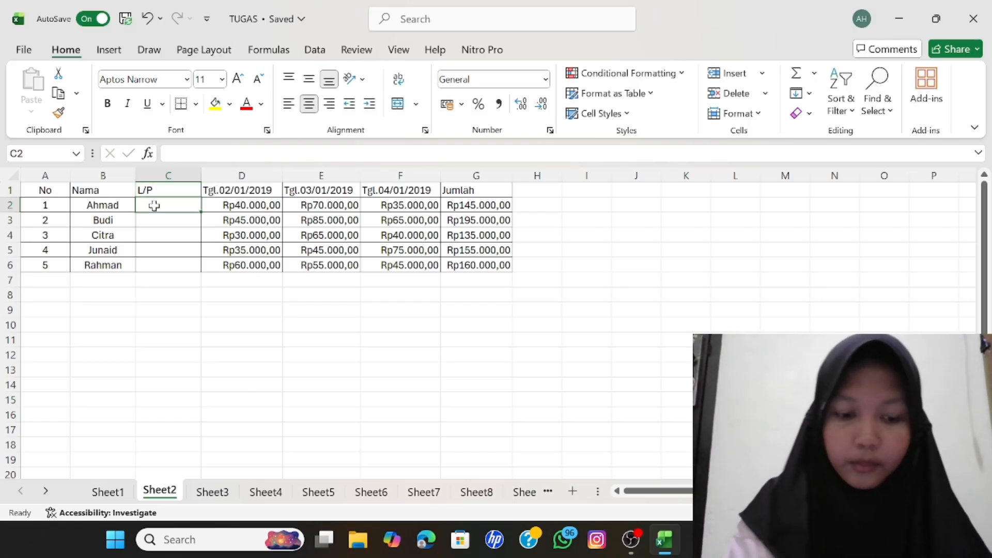
{"action": "type", "text": "L"}
{"action": "key", "text": "Return"}
{"action": "type", "text": "L"}
{"action": "key", "text": "Return"}
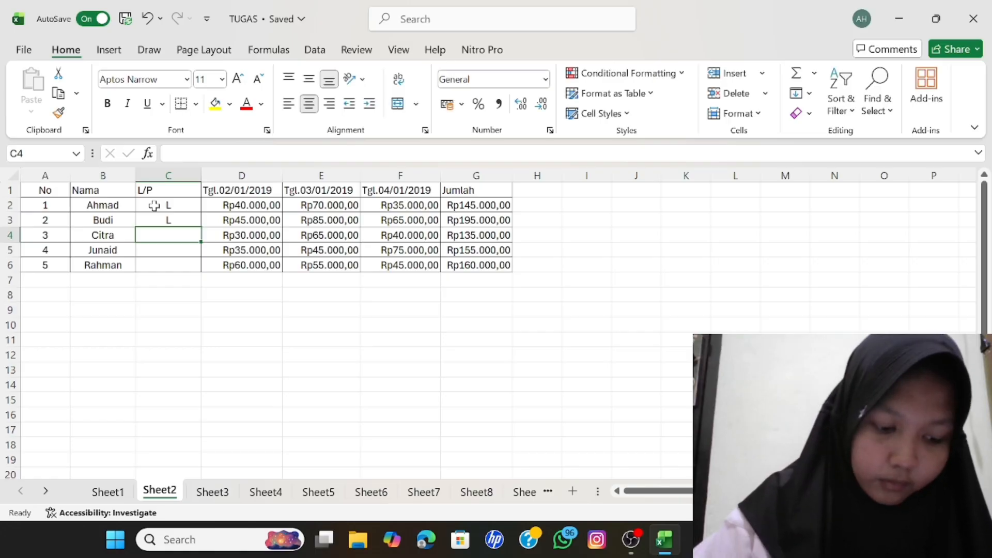
{"action": "type", "text": "P"}
{"action": "key", "text": "Return"}
{"action": "type", "text": "L"}
{"action": "key", "text": "Return"}
{"action": "type", "text": "L"}
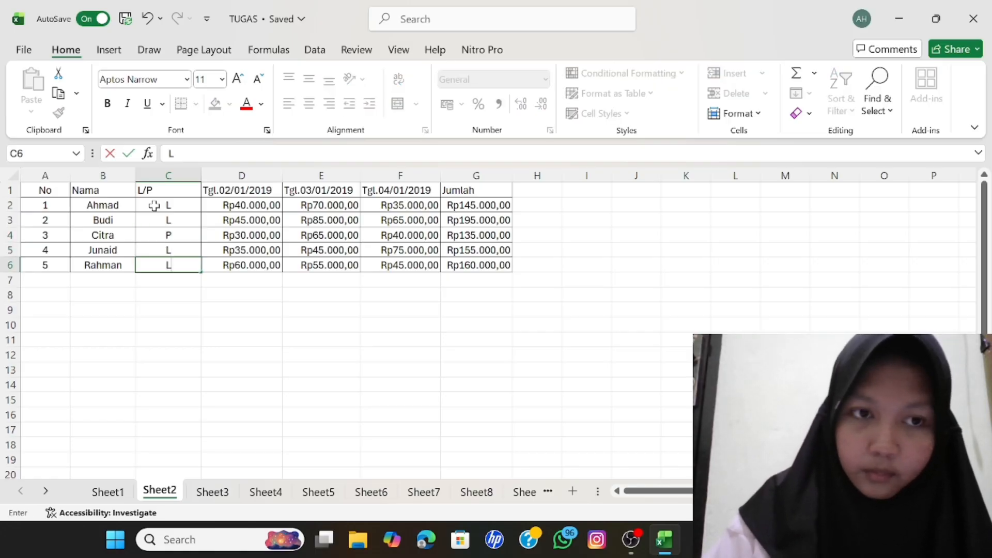
{"action": "left_click", "coordinate": [139, 188]}
{"action": "left_click", "coordinate": [315, 104]}
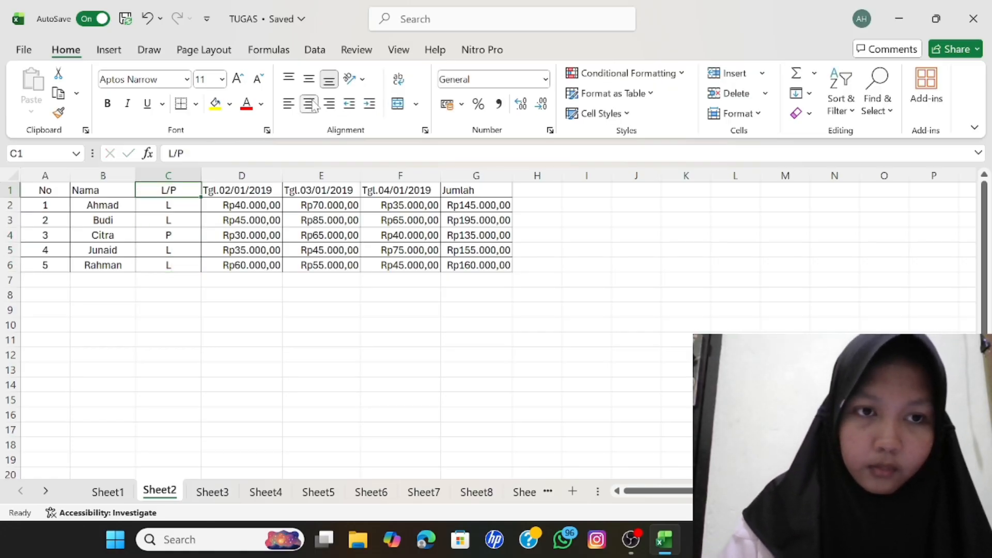
- Enter the label JUMLAH KESELURUHAN LAKI-LAKI/L in cell D7 below the table
{"action": "left_click", "coordinate": [221, 282]}
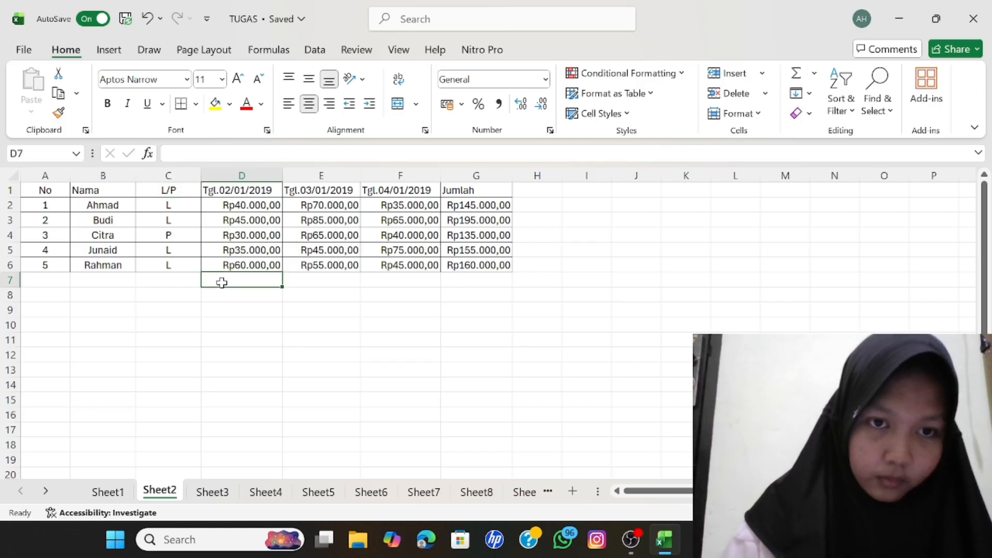
{"action": "type", "text": "JU"}
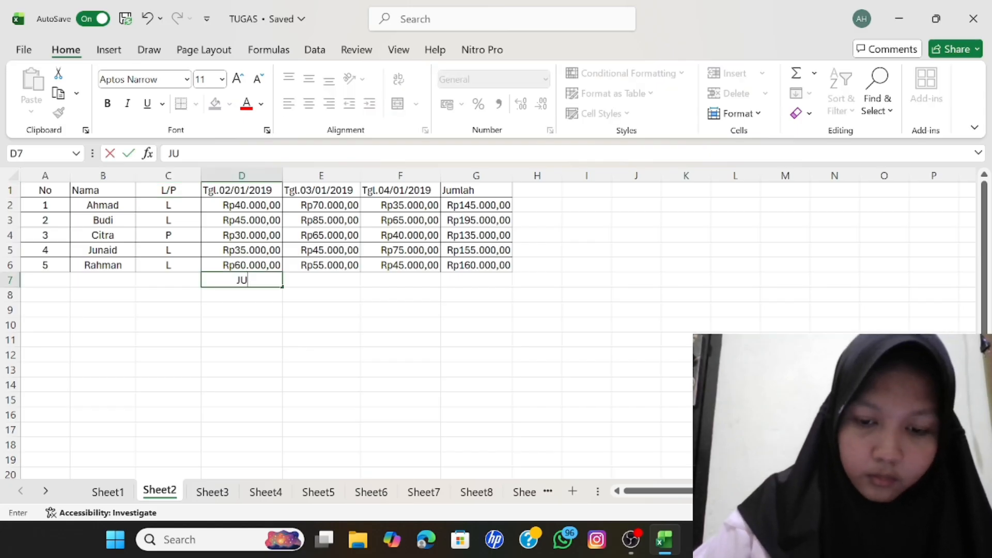
{"action": "type", "text": "MLAH KES"}
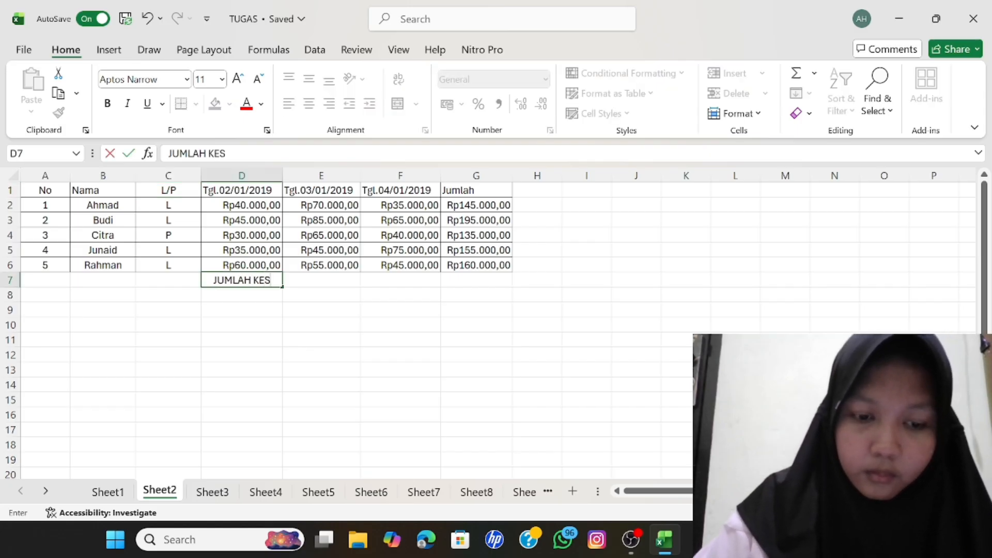
{"action": "type", "text": "ELURUHAN L"}
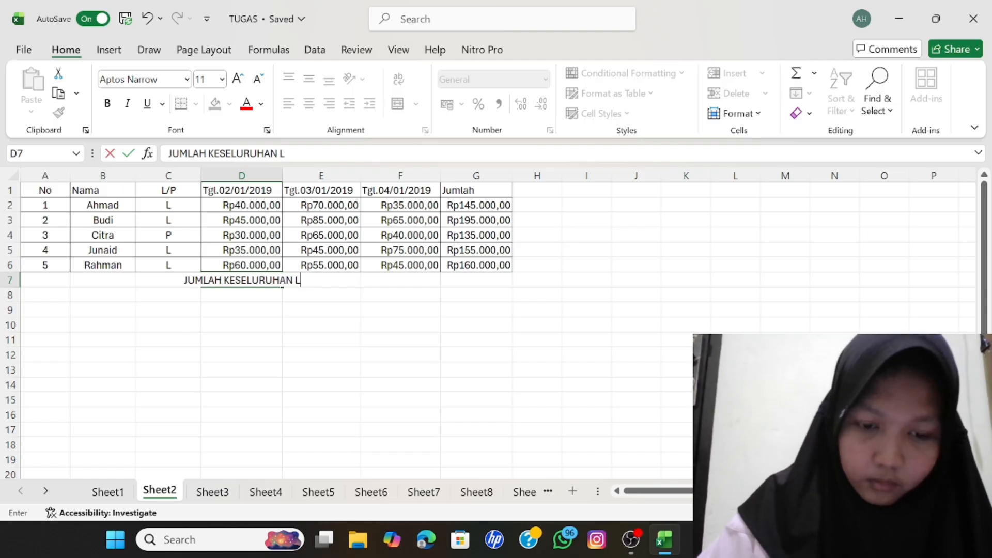
{"action": "type", "text": "AKI-LAKI/L"}
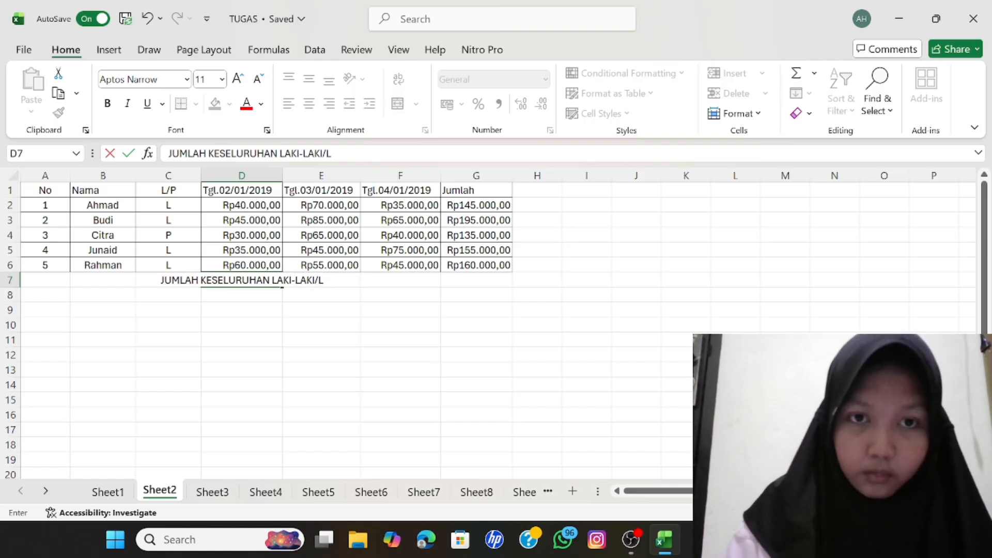
{"action": "left_click_drag", "start_coordinate": [161, 280], "coordinate": [333, 280]}
{"action": "left_click", "coordinate": [326, 281]}
{"action": "double_click", "coordinate": [180, 280]}
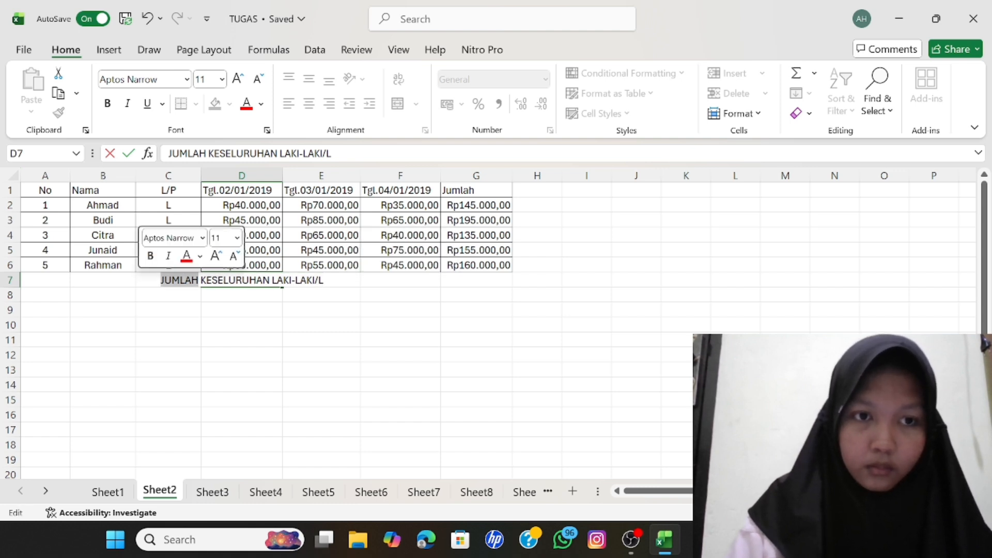
{"action": "left_click", "coordinate": [106, 278]}
{"action": "left_click", "coordinate": [138, 278]}
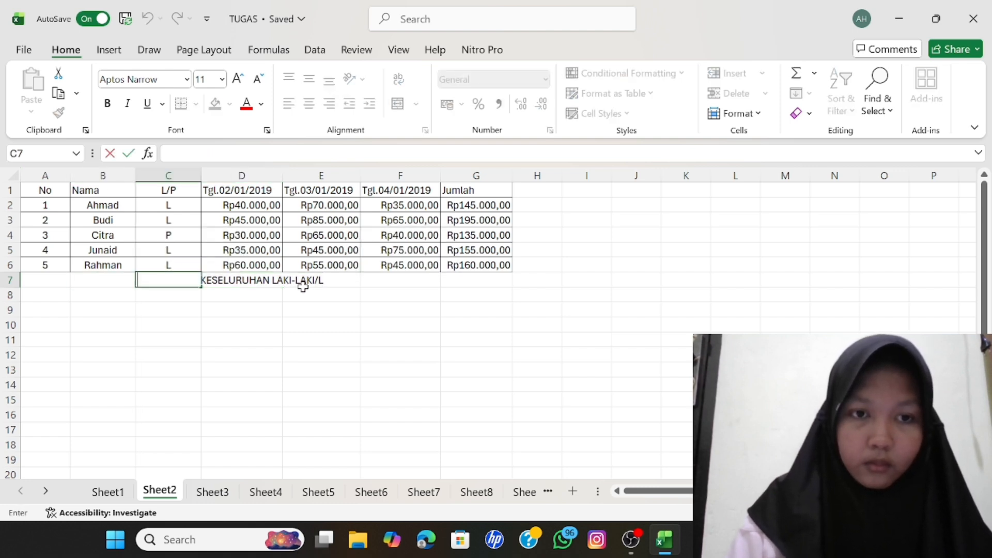
{"action": "left_click", "coordinate": [215, 324]}
{"action": "left_click", "coordinate": [147, 281]}
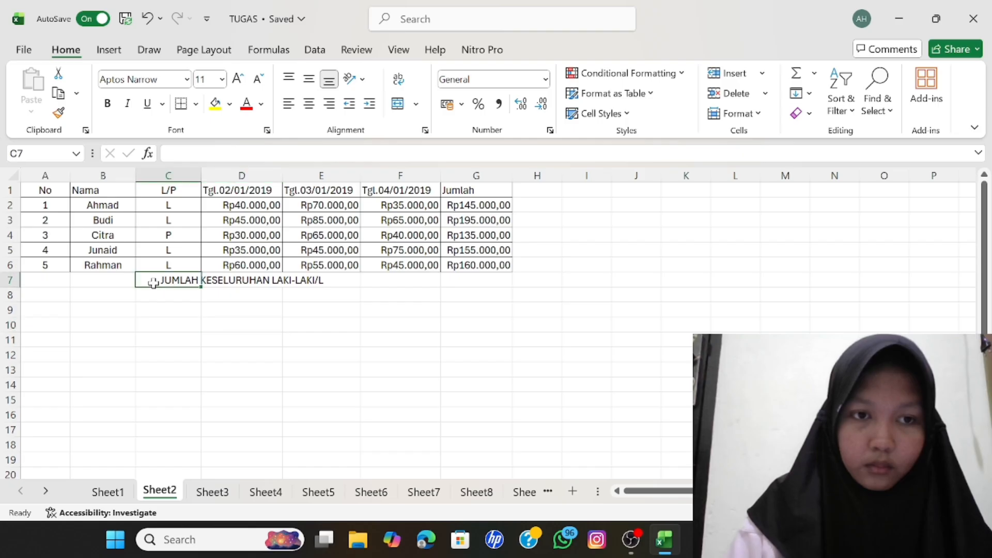
{"action": "double_click", "coordinate": [155, 281]}
{"action": "left_click", "coordinate": [115, 276]}
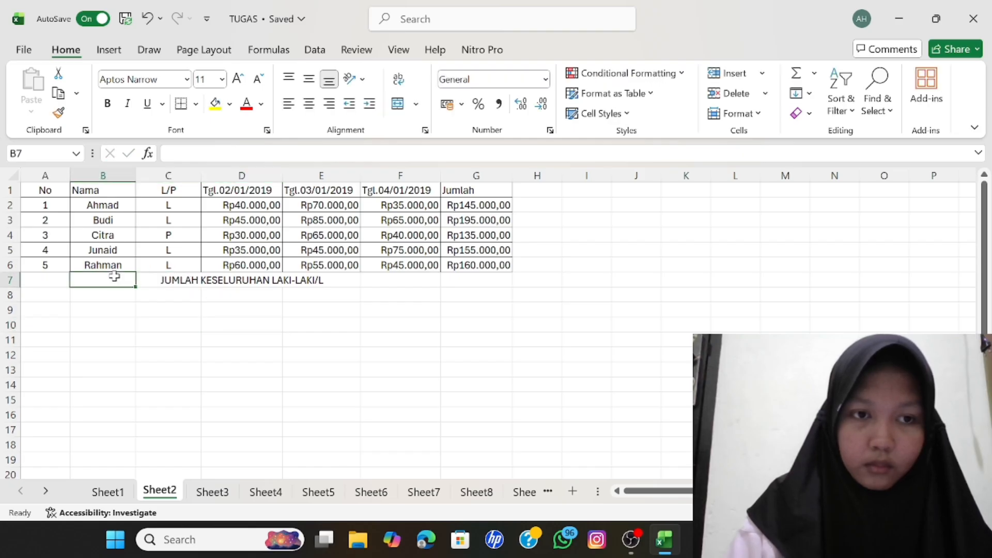
- Enter a SUMIF formula in F7 that adds up G2:G6 for the rows where C2:C6 equals "L"
{"action": "left_click", "coordinate": [371, 281]}
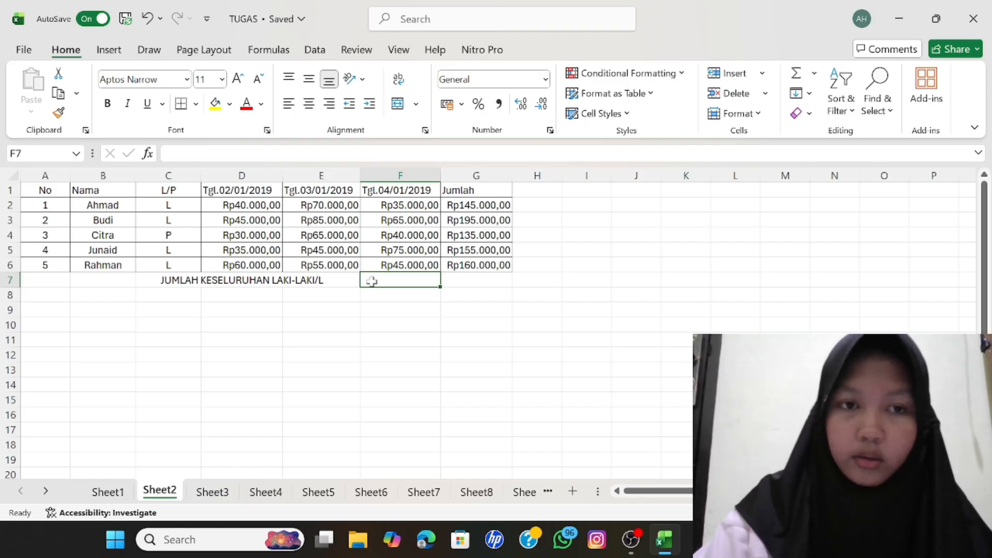
{"action": "type", "text": "="}
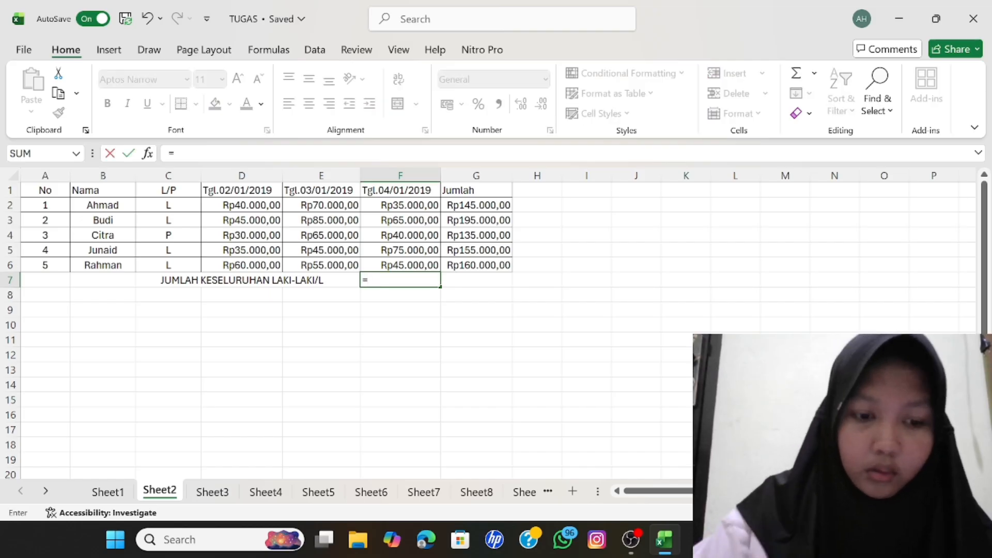
{"action": "type", "text": "SUMIF("}
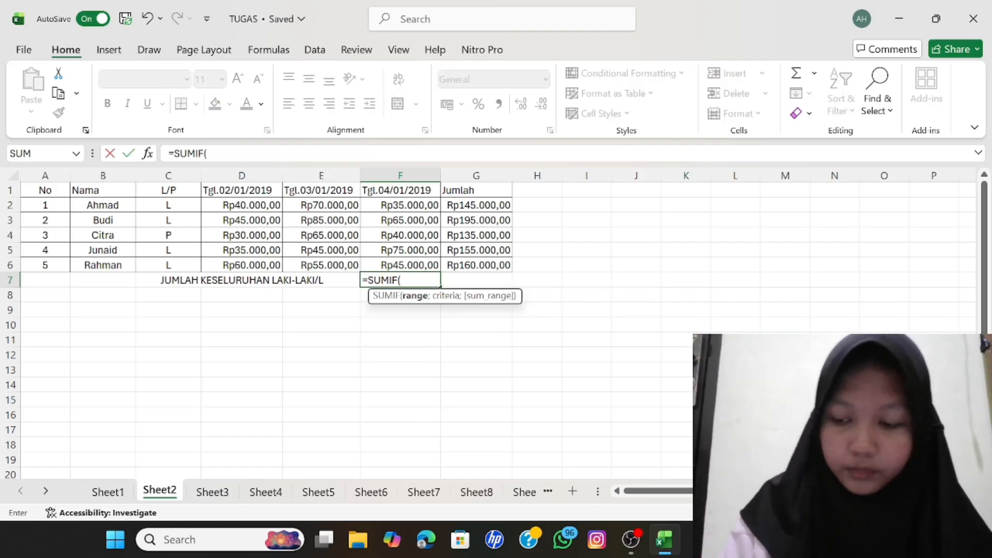
{"action": "left_click_drag", "start_coordinate": [167, 205], "coordinate": [172, 265]}
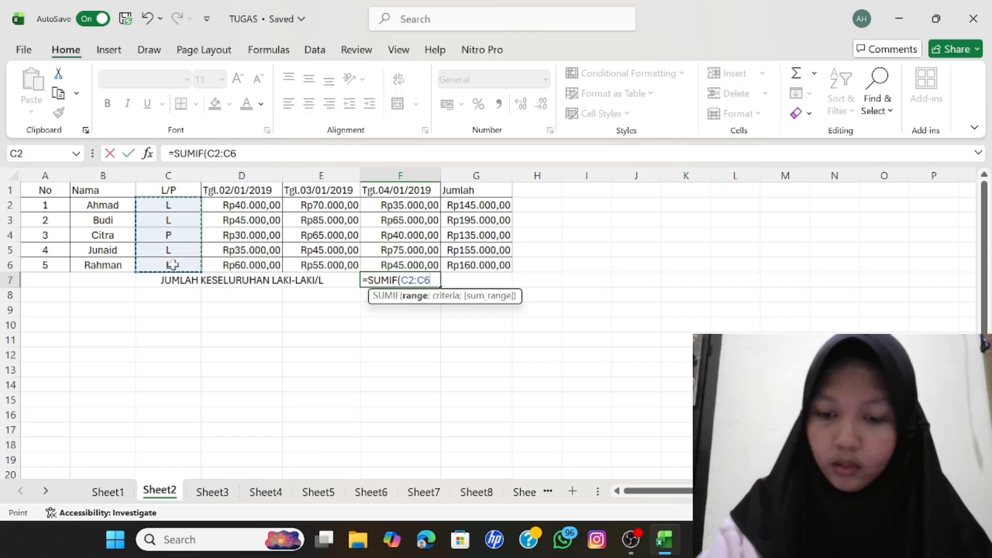
{"action": "type", "text": ";"}
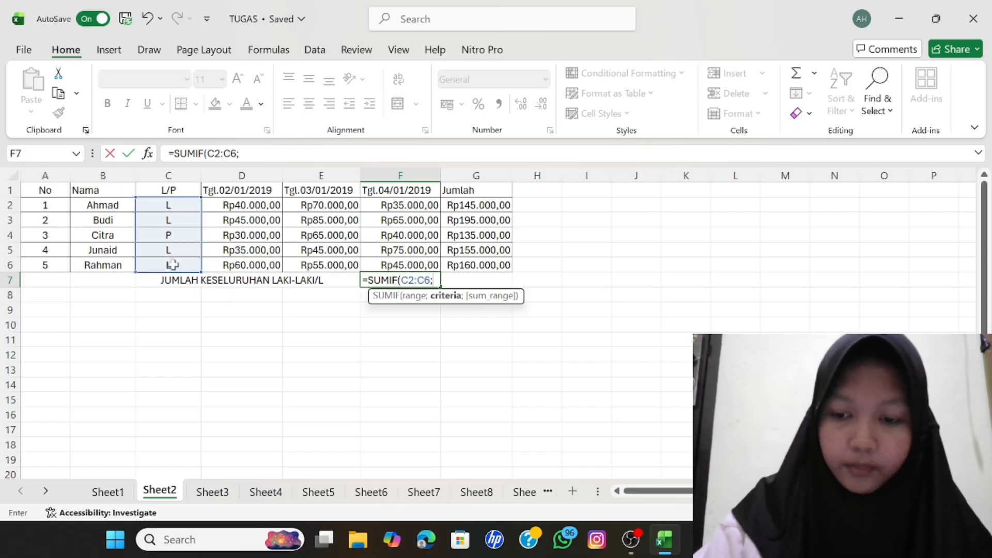
{"action": "type", "text": "\"L"}
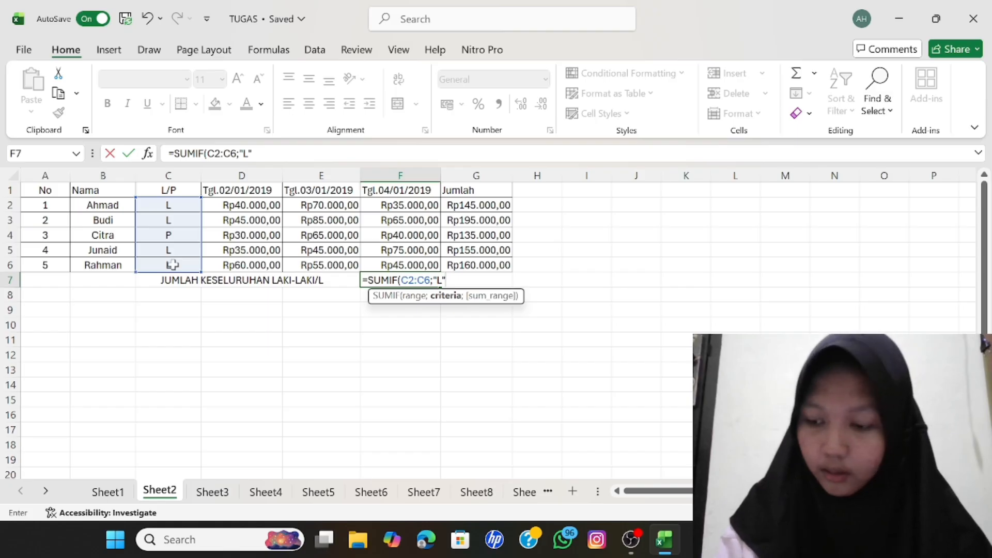
{"action": "type", "text": "\";"}
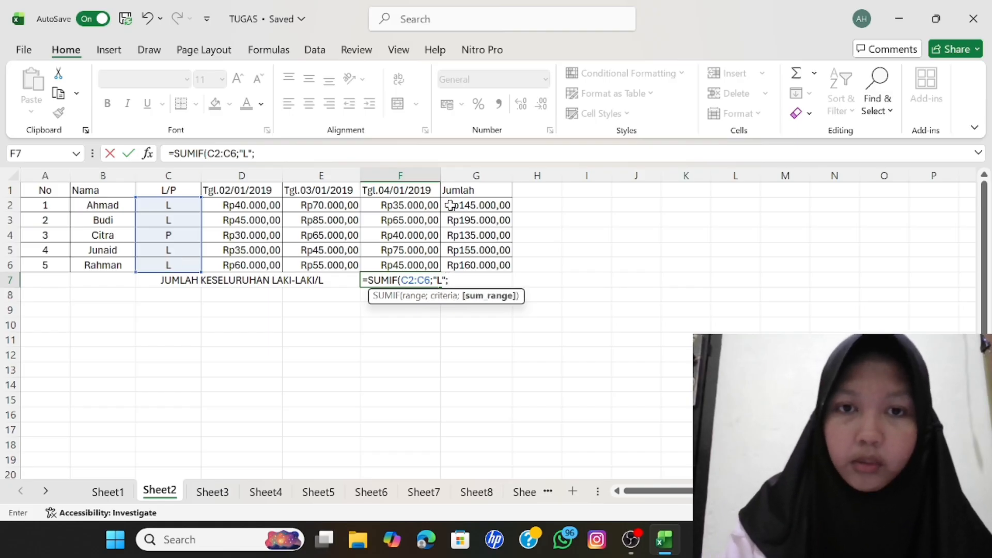
{"action": "left_click_drag", "start_coordinate": [450, 205], "coordinate": [479, 262]}
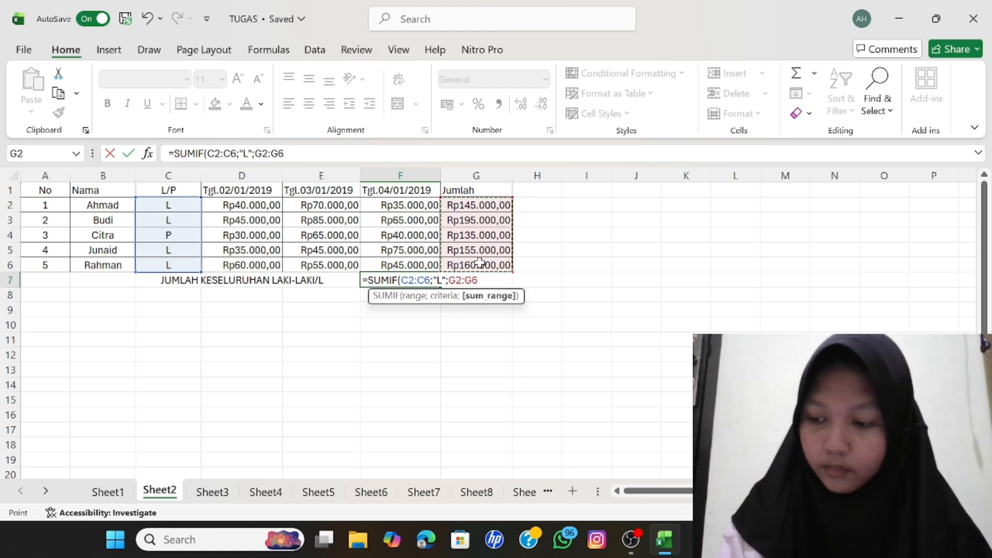
{"action": "key", "text": "Return"}
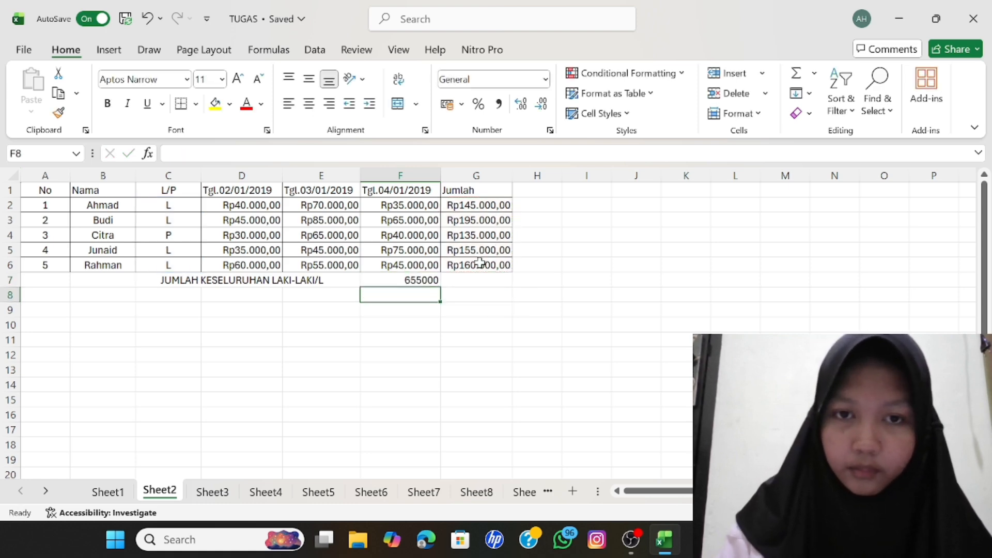
- Format the male overall total in F7 as Currency
{"action": "left_click", "coordinate": [392, 282]}
{"action": "right_click", "coordinate": [393, 282]}
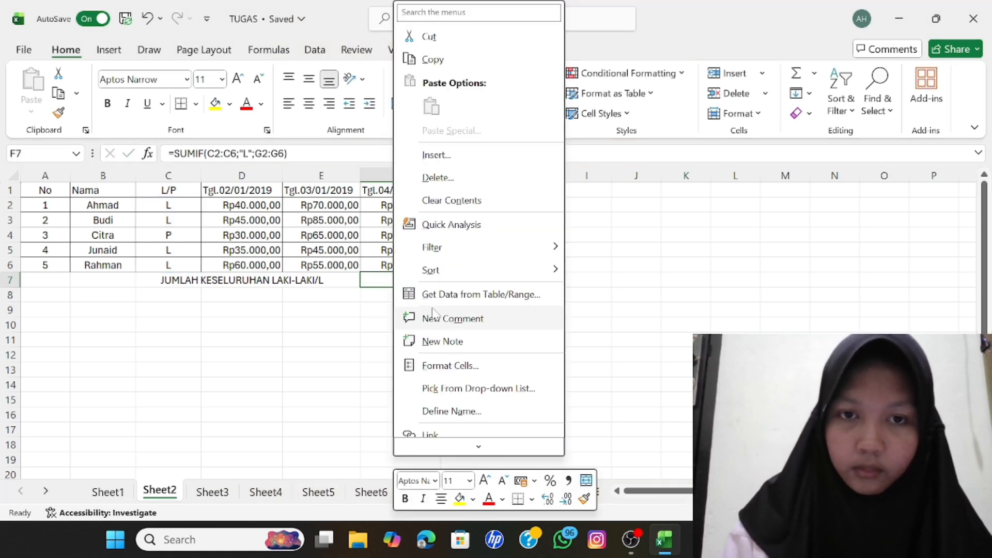
{"action": "left_click", "coordinate": [441, 361]}
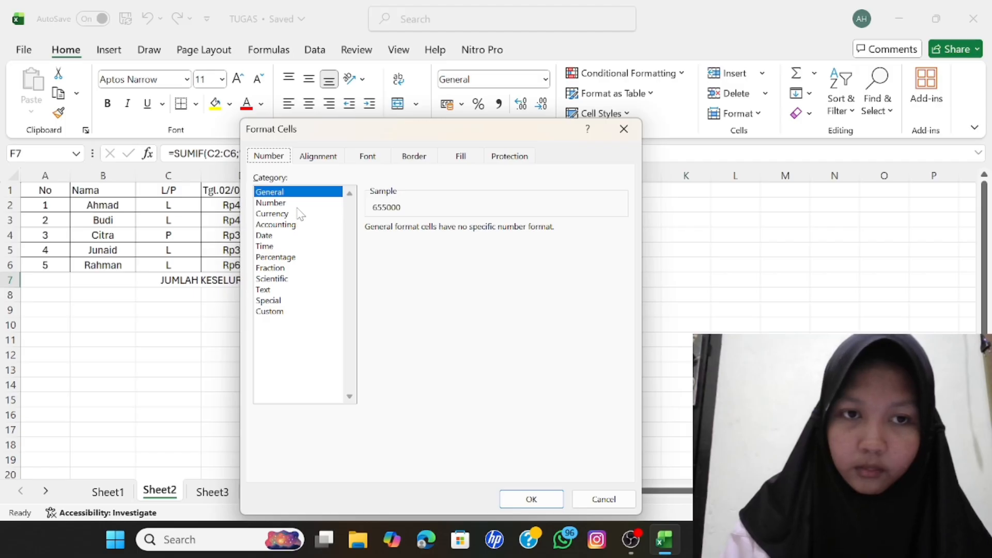
{"action": "left_click", "coordinate": [299, 214]}
{"action": "left_click", "coordinate": [532, 499]}
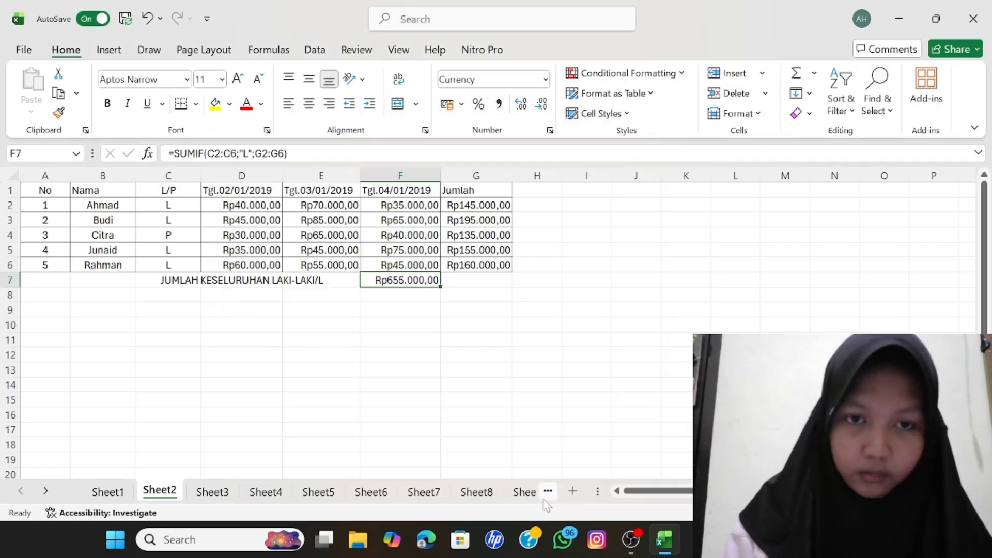
{"action": "left_click", "coordinate": [457, 367]}
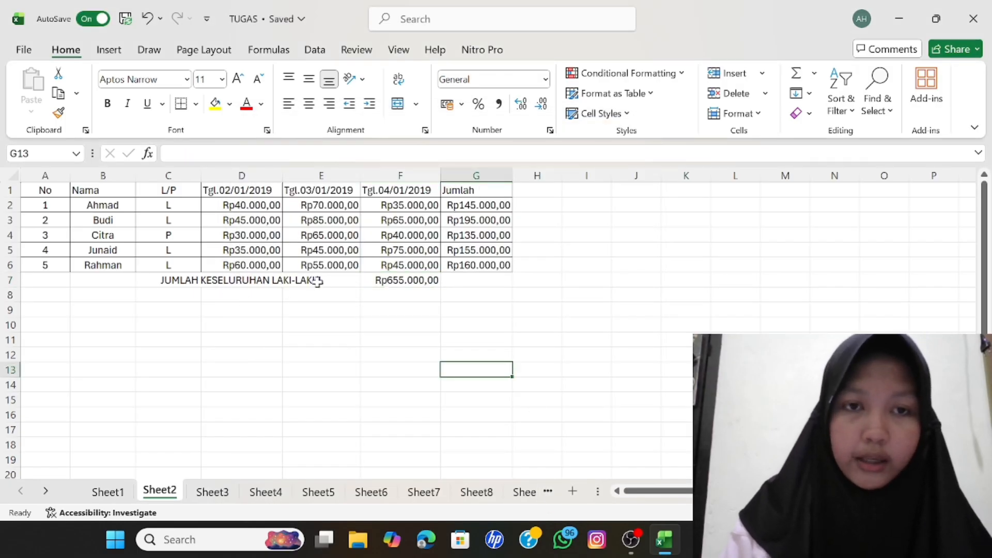
- On Sheet3, start a SUMIFS formula in C13 for Power Supply No Ori, using the Total values G3:G10 as the sum range
{"action": "left_click", "coordinate": [213, 491]}
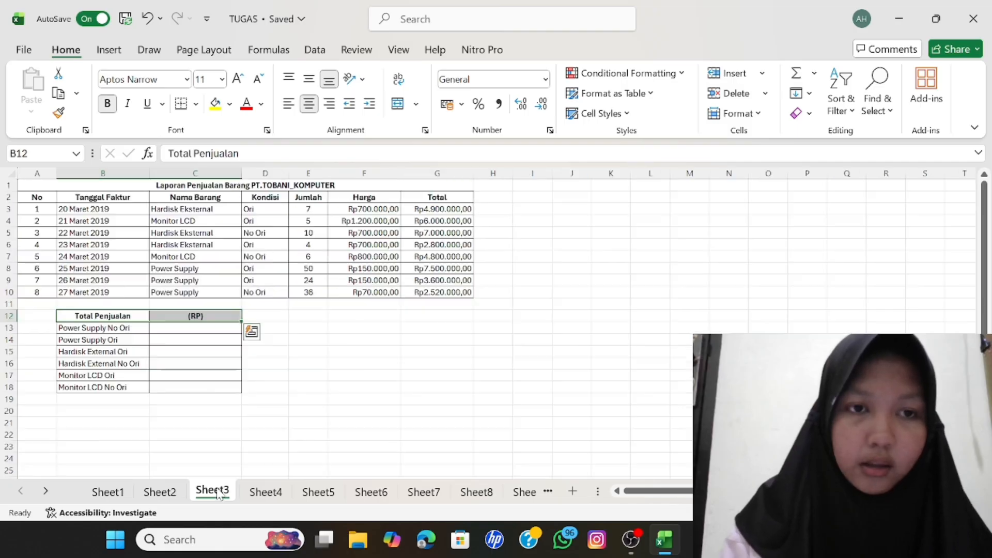
{"action": "left_click", "coordinate": [166, 329]}
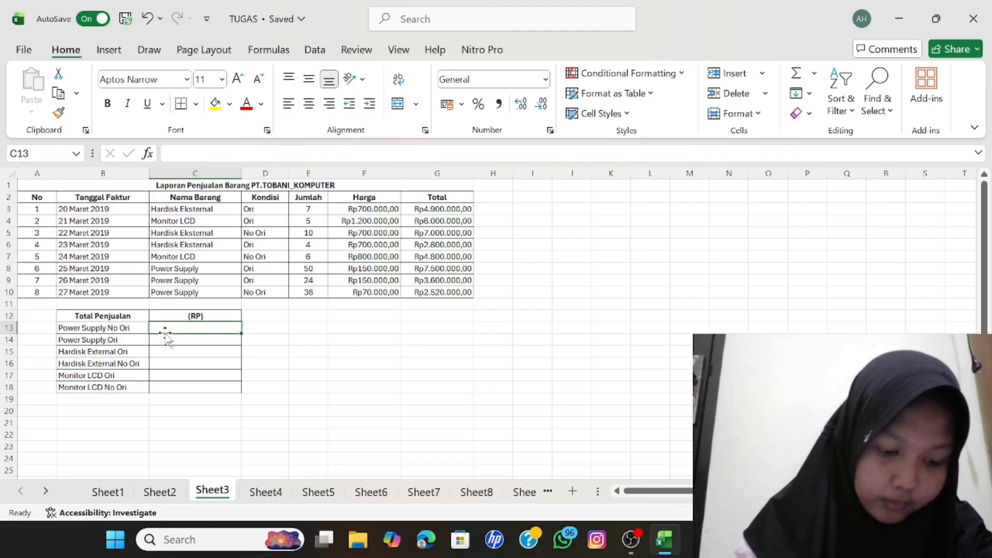
{"action": "type", "text": "="}
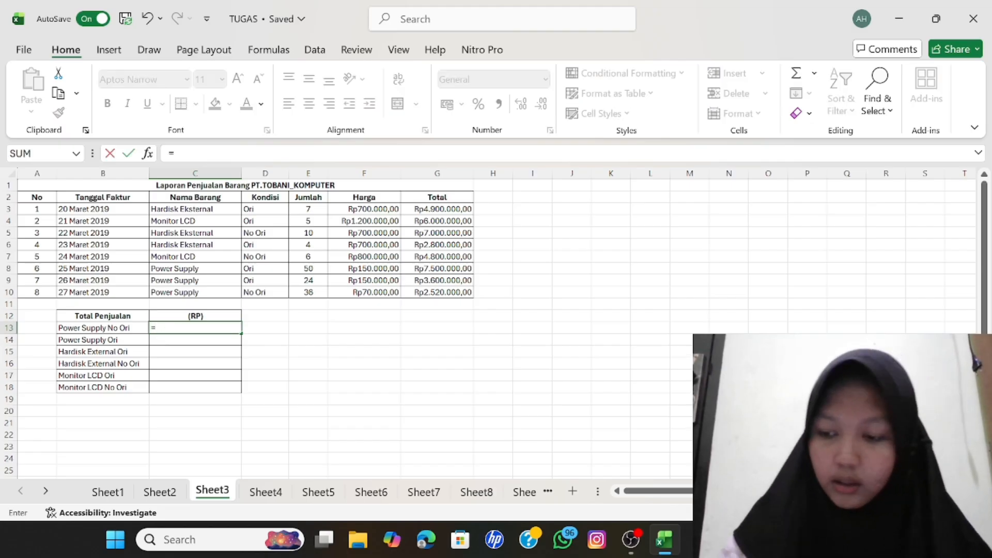
{"action": "type", "text": "SUMIFS"}
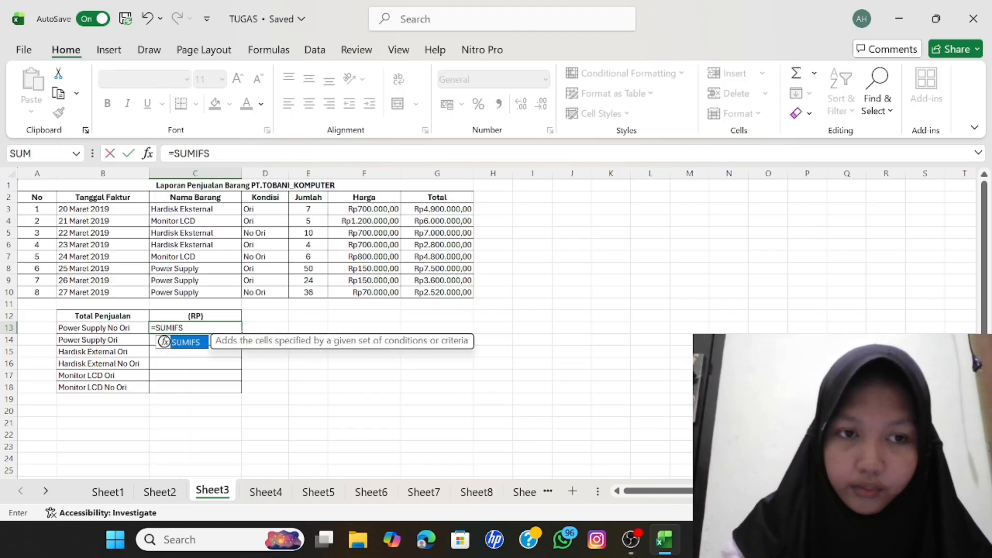
{"action": "type", "text": "("}
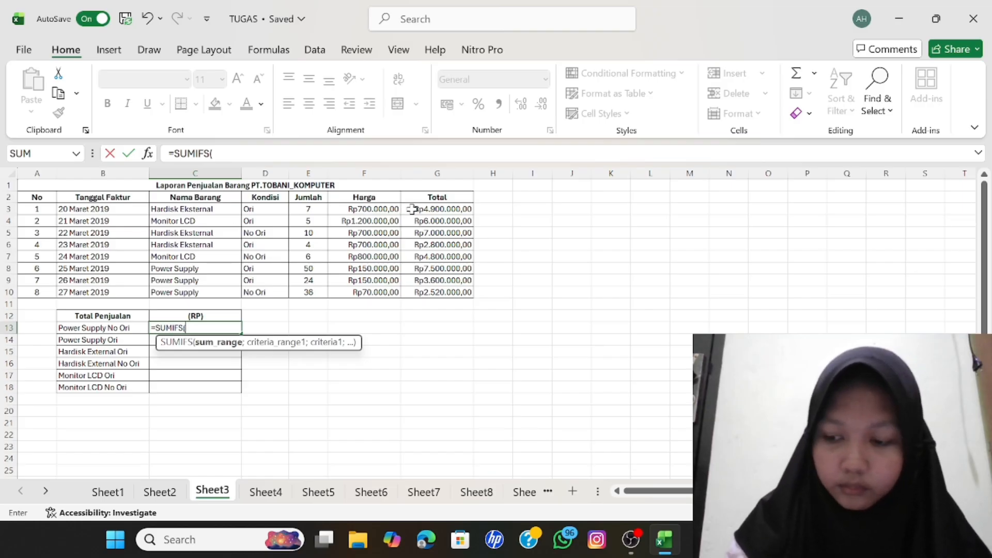
{"action": "left_click_drag", "start_coordinate": [412, 209], "coordinate": [422, 290]}
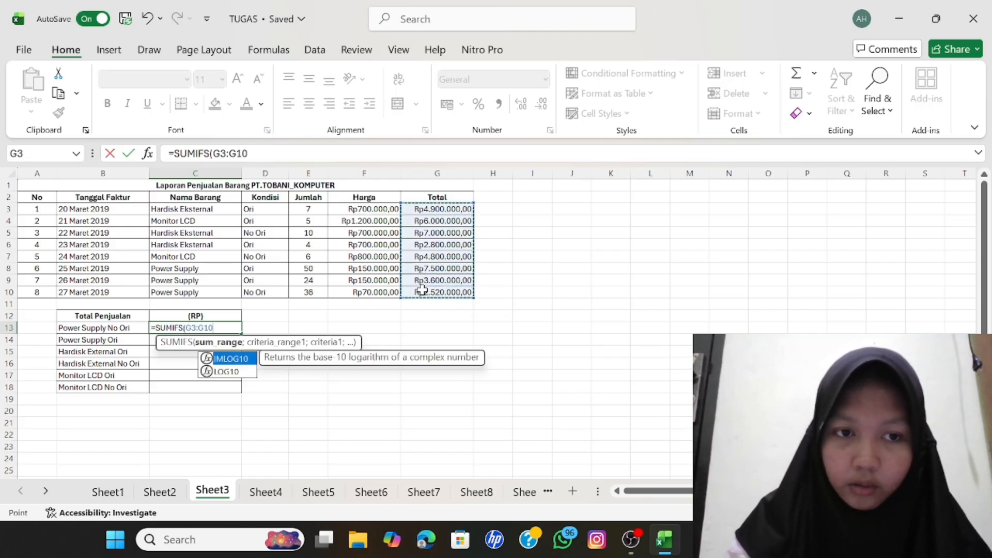
{"action": "type", "text": ";"}
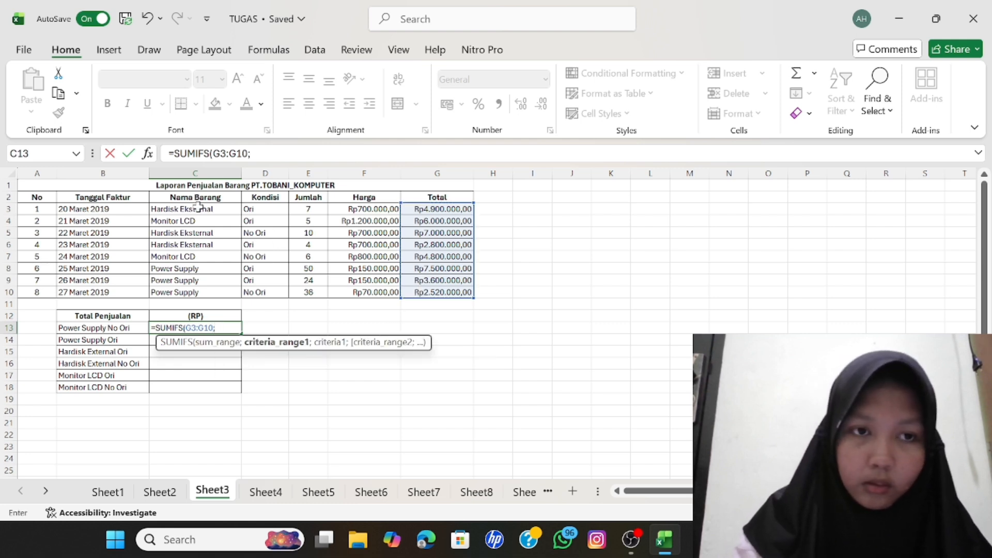
- Add the first SUMIFS condition to the C13 formula: item names C3:C10 equal to "POWER SUPPLY"
{"action": "left_click_drag", "start_coordinate": [199, 209], "coordinate": [201, 289]}
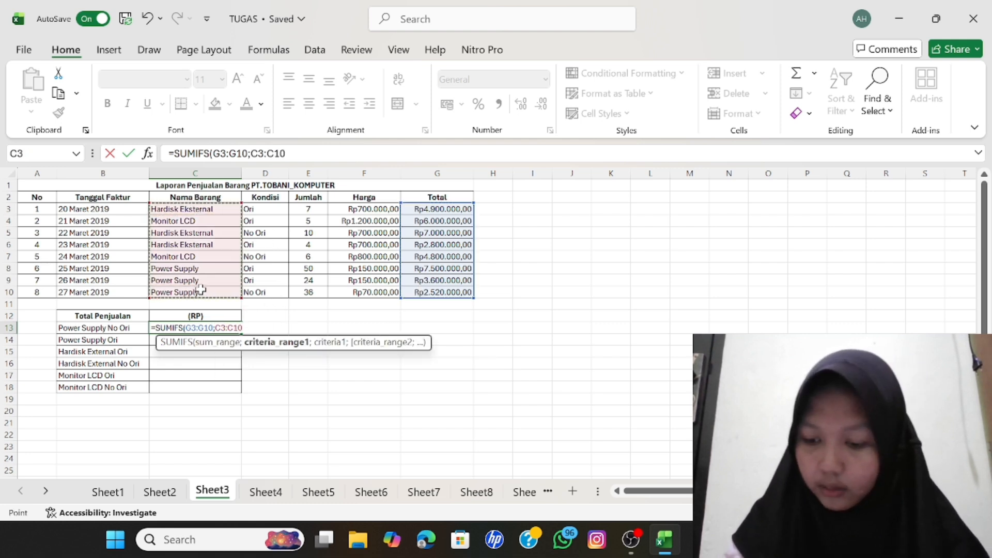
{"action": "type", "text": ";"}
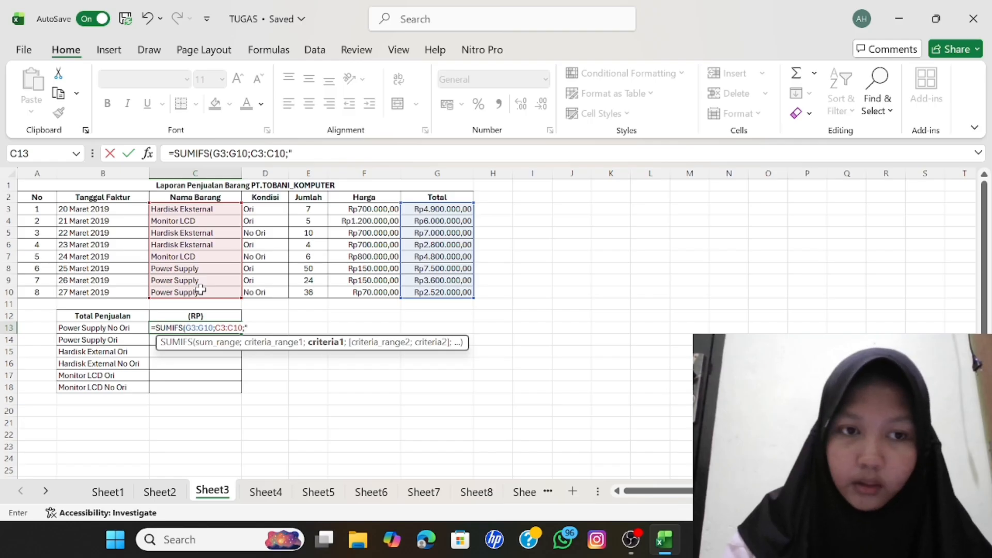
{"action": "type", "text": "\"POWER"}
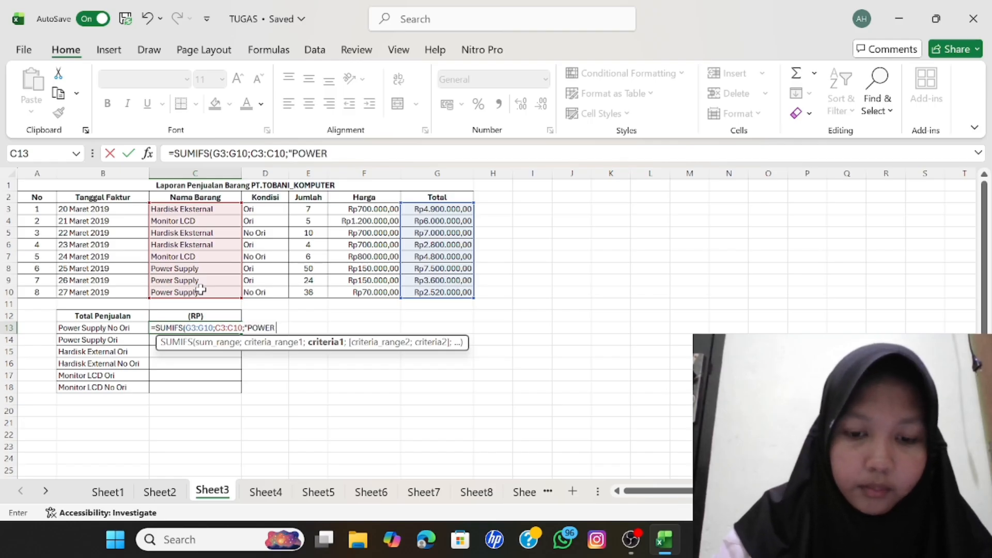
{"action": "type", "text": " SUPPLY"}
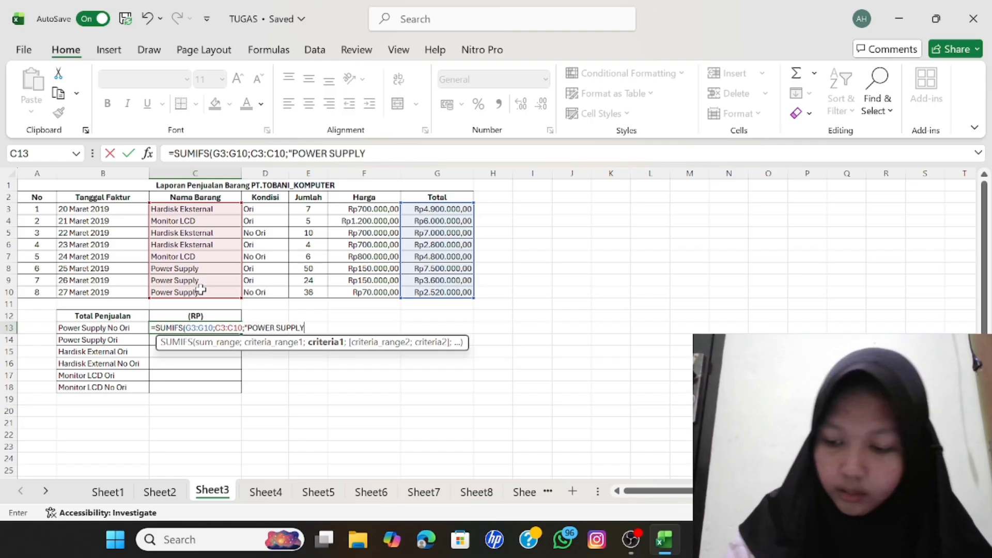
{"action": "type", "text": "\";"}
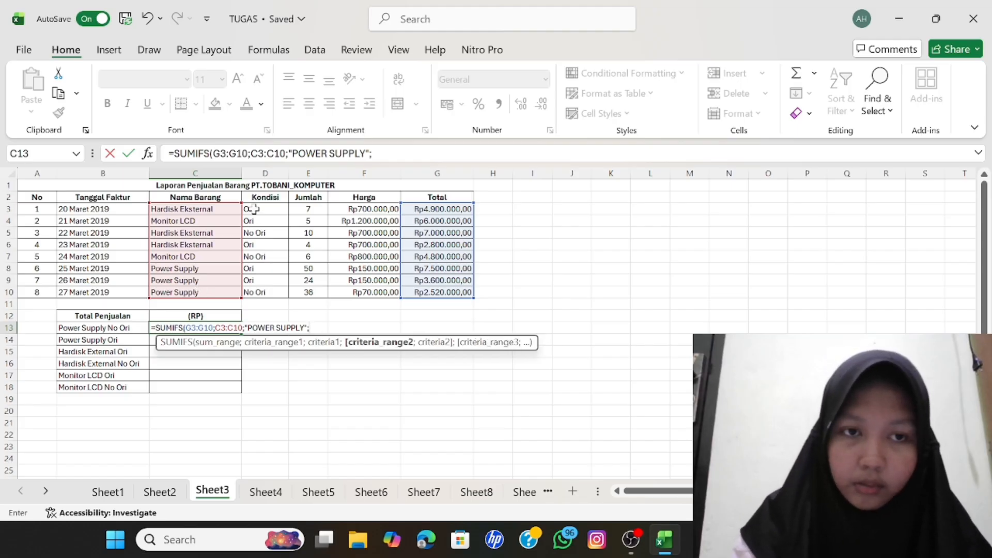
- Complete the C13 SUMIFS formula with the second condition: Kondisi range D3:D10 equal to "NO ORI"
{"action": "left_click_drag", "start_coordinate": [250, 209], "coordinate": [260, 291]}
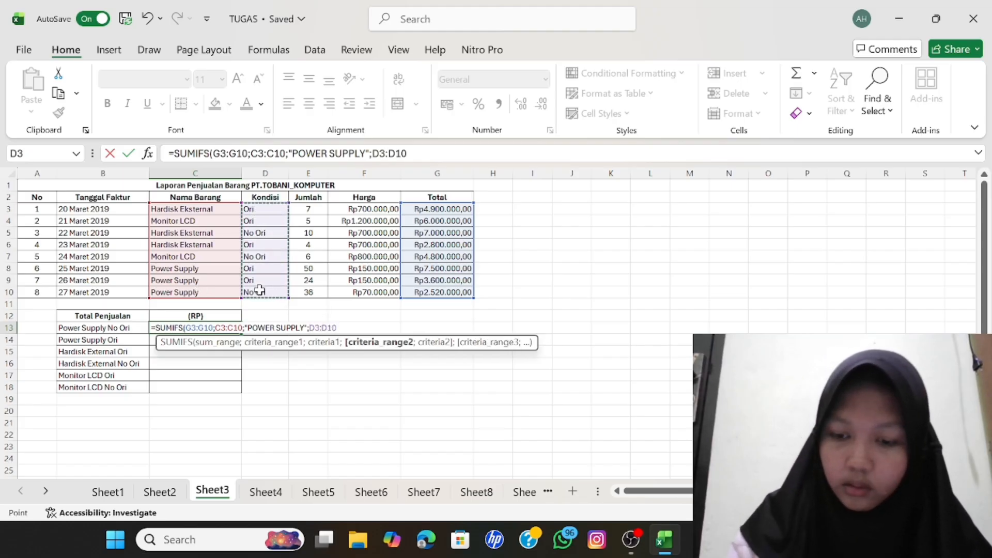
{"action": "type", "text": ";"}
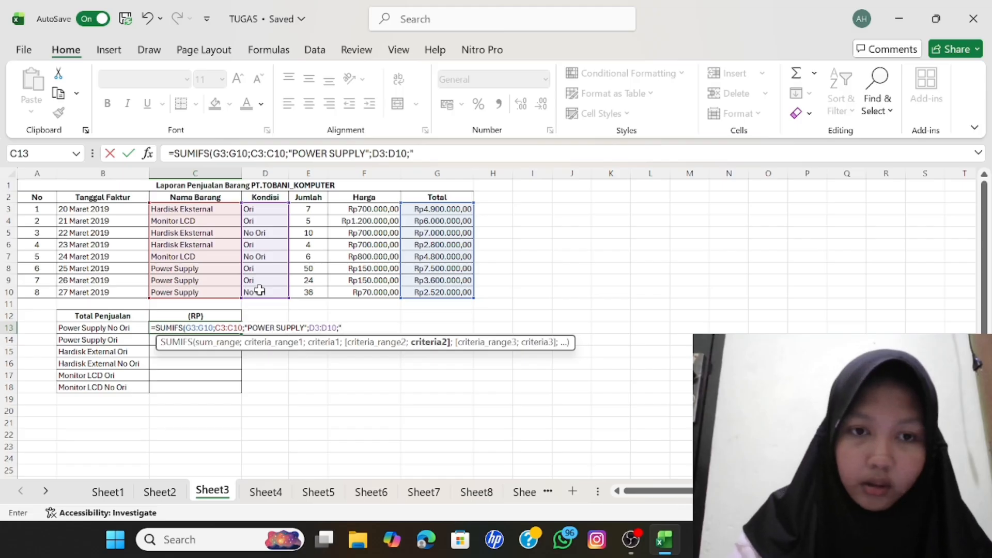
{"action": "type", "text": "\"NO ORI"}
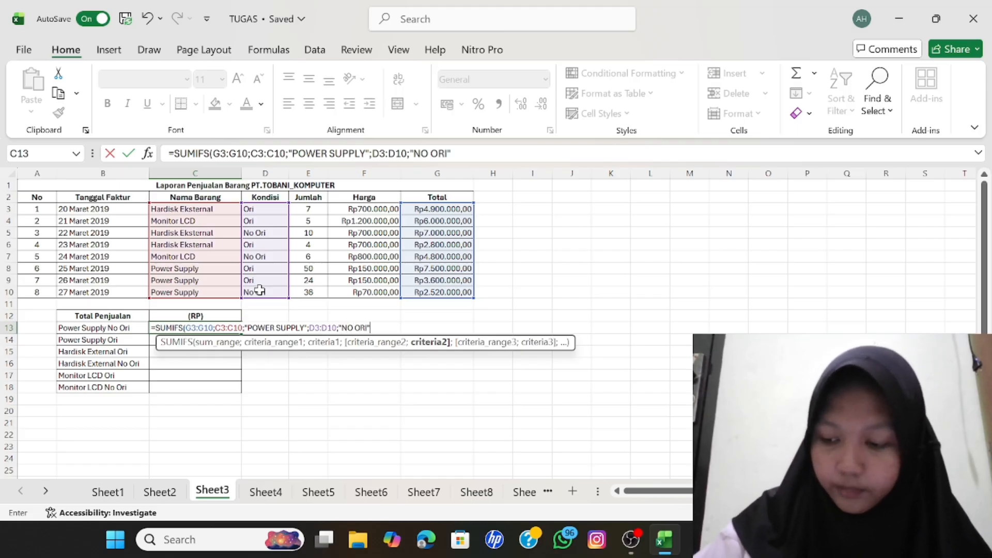
{"action": "type", "text": "\""}
{"action": "key", "text": "Return"}
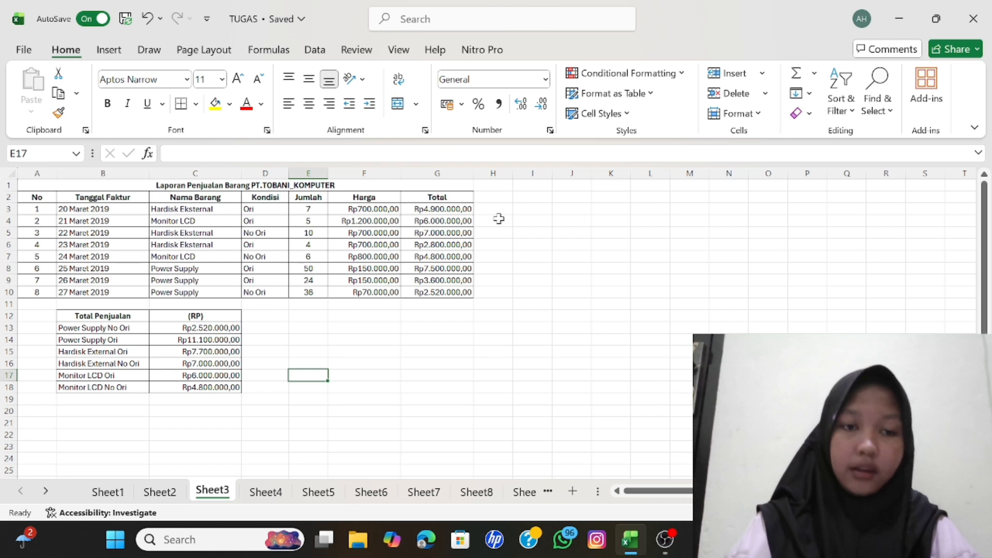
- On Sheet4, enter an AVERAGE formula in G3 of the Rata-rata column for the January weekly amounts C3:F3
{"action": "left_click", "coordinate": [266, 490]}
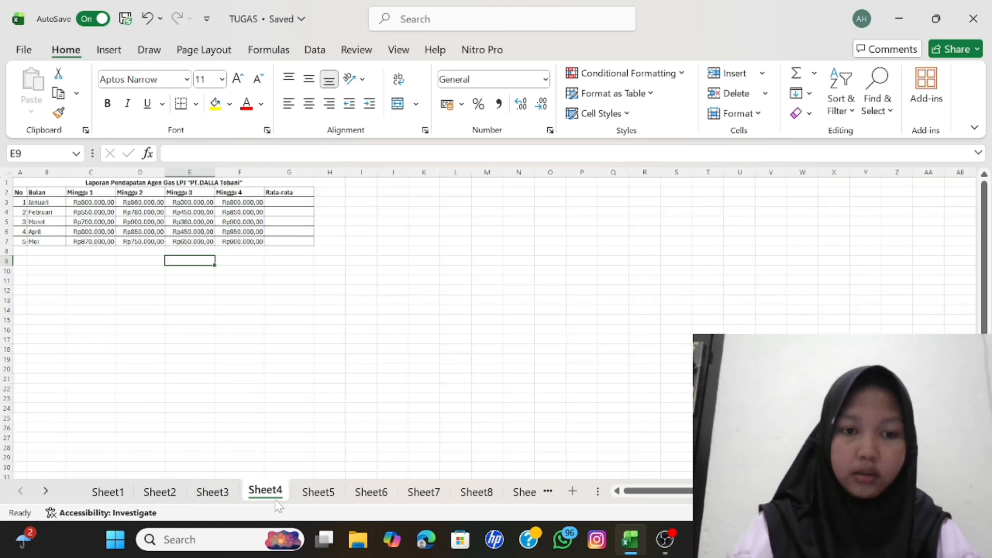
{"action": "left_click", "coordinate": [296, 202]}
{"action": "scroll", "coordinate": [294, 200], "scroll_direction": "up", "scroll_amount": 4}
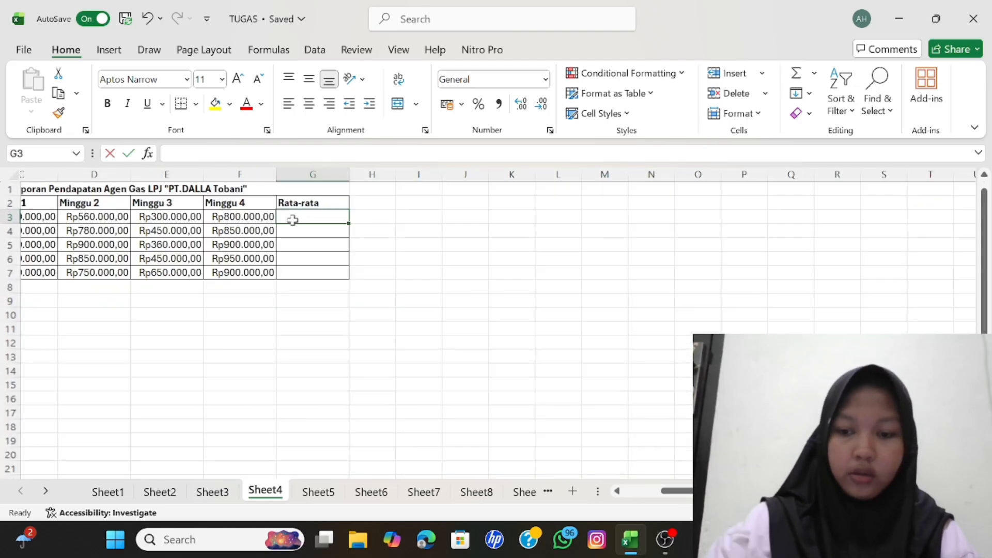
{"action": "type", "text": "=AVERAGE"}
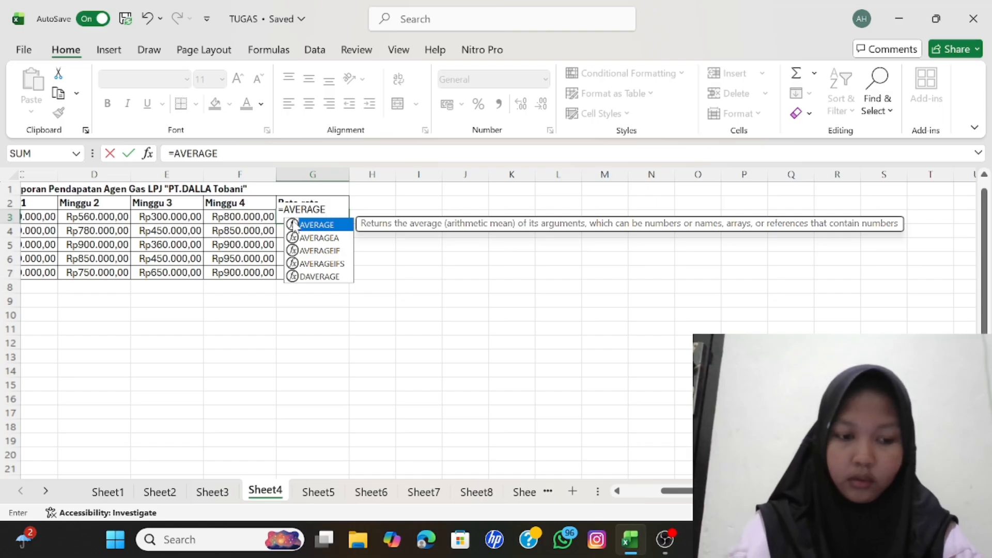
{"action": "double_click", "coordinate": [294, 225]}
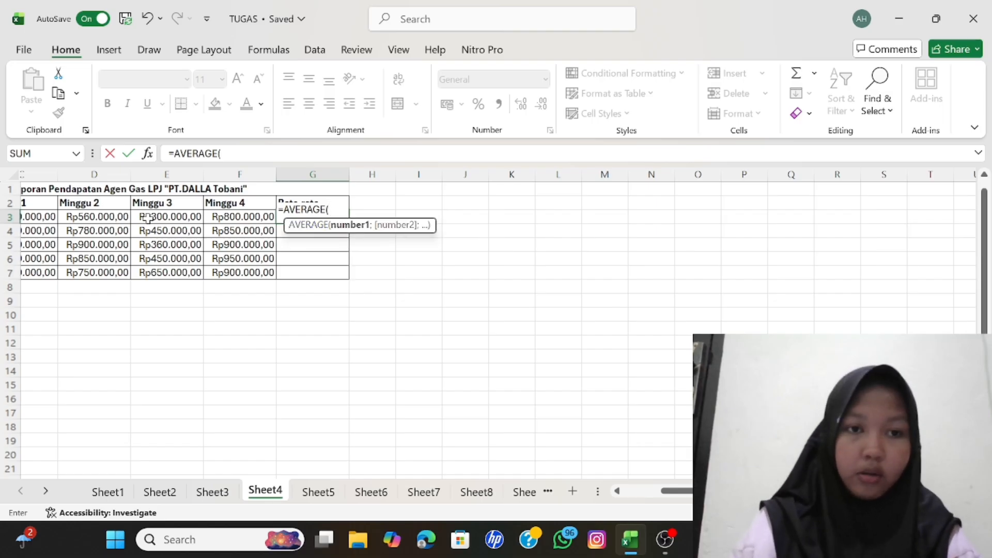
{"action": "scroll", "coordinate": [147, 218], "scroll_direction": "down", "scroll_amount": 1}
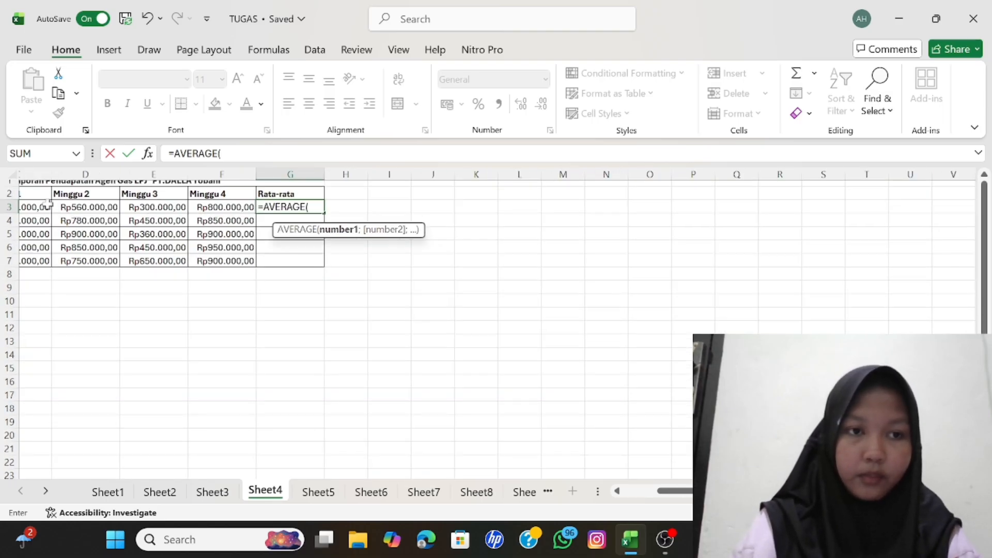
{"action": "scroll", "coordinate": [48, 206], "scroll_direction": "left", "scroll_amount": 1}
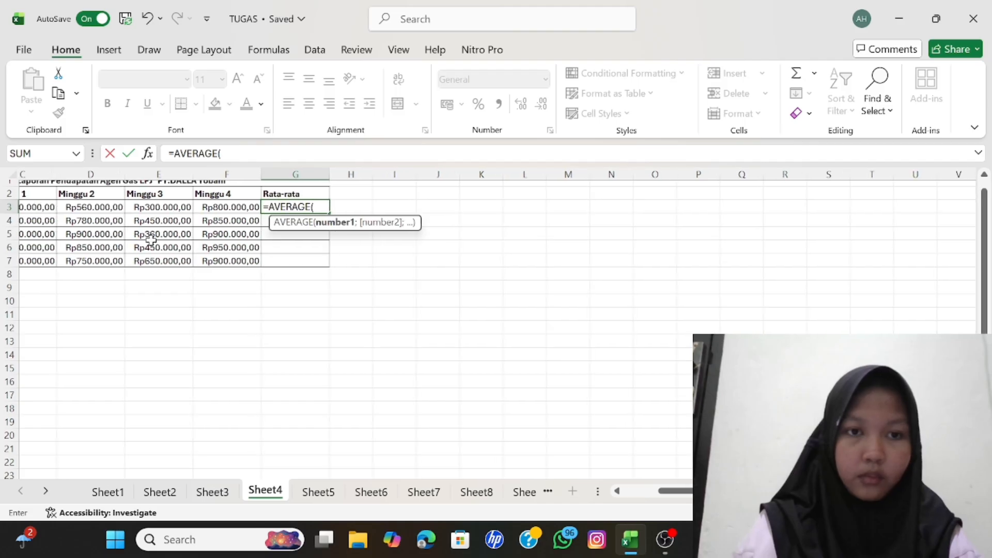
{"action": "scroll", "coordinate": [216, 232], "scroll_direction": "left", "scroll_amount": 2}
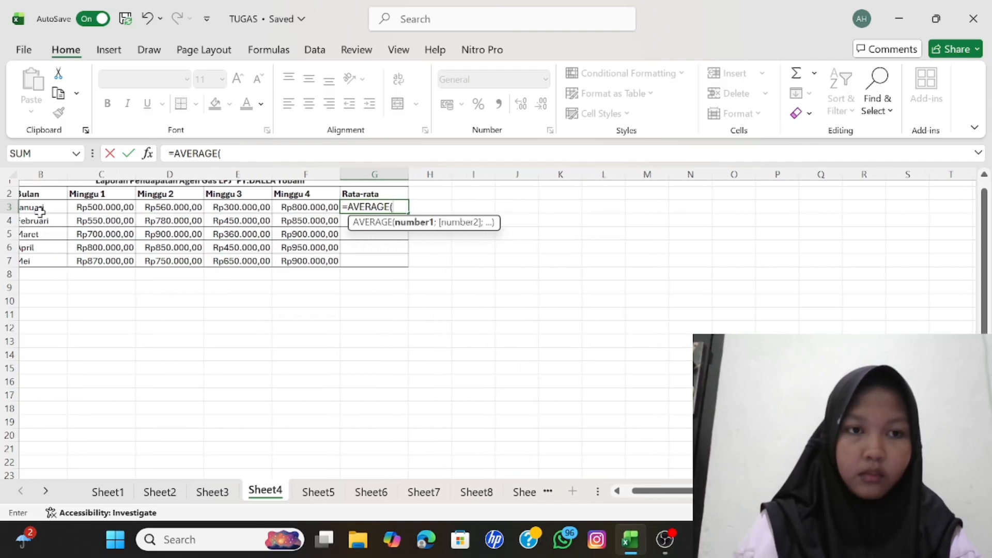
{"action": "scroll", "coordinate": [89, 205], "scroll_direction": "up", "scroll_amount": 1}
{"action": "scroll", "coordinate": [89, 205], "scroll_direction": "down", "scroll_amount": 1}
{"action": "left_click_drag", "start_coordinate": [95, 212], "coordinate": [298, 211]}
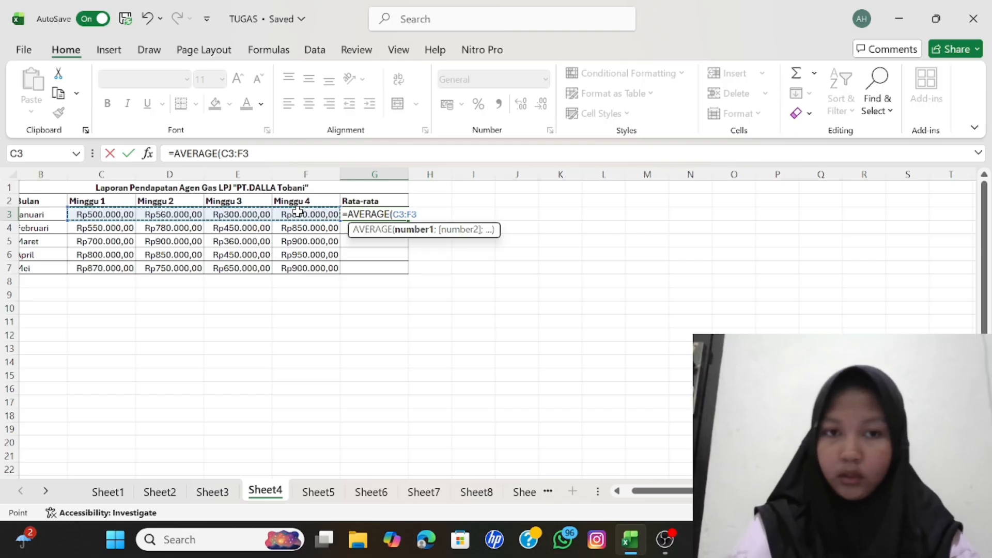
{"action": "key", "text": "Return"}
- Fill the G3 average formula down to G7 for the remaining months
{"action": "left_click", "coordinate": [401, 215]}
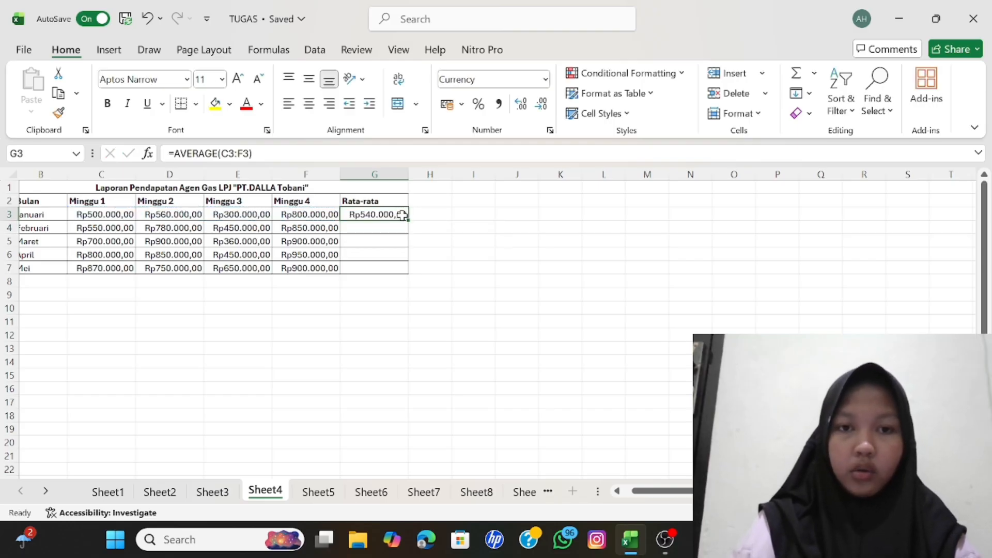
{"action": "scroll", "coordinate": [274, 246], "scroll_direction": "left", "scroll_amount": 2}
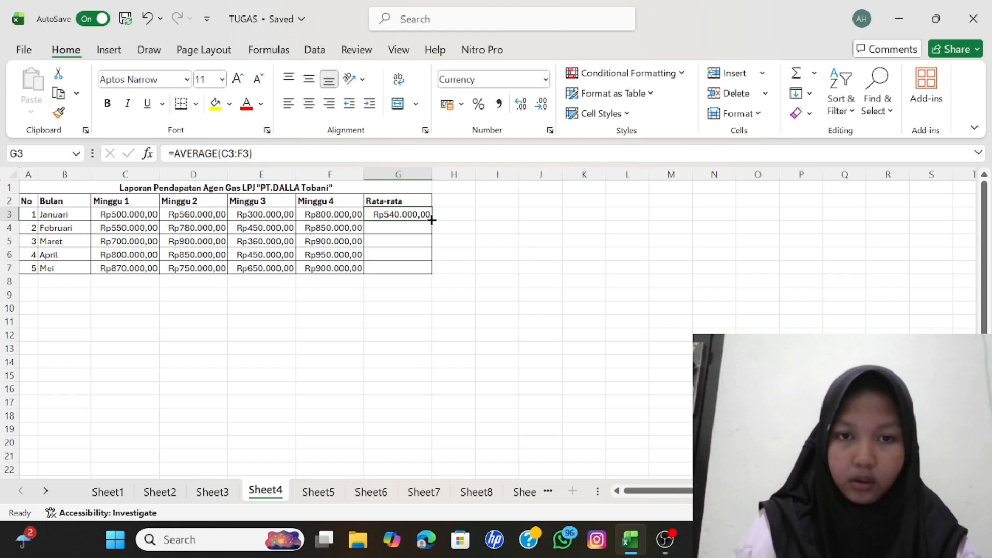
{"action": "left_click_drag", "start_coordinate": [432, 220], "coordinate": [430, 272]}
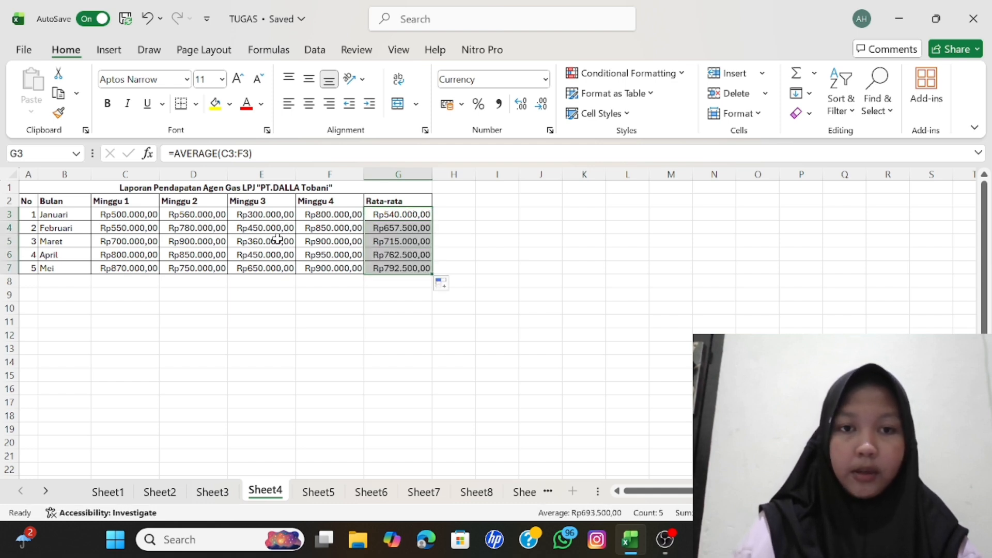
{"action": "left_click", "coordinate": [477, 242]}
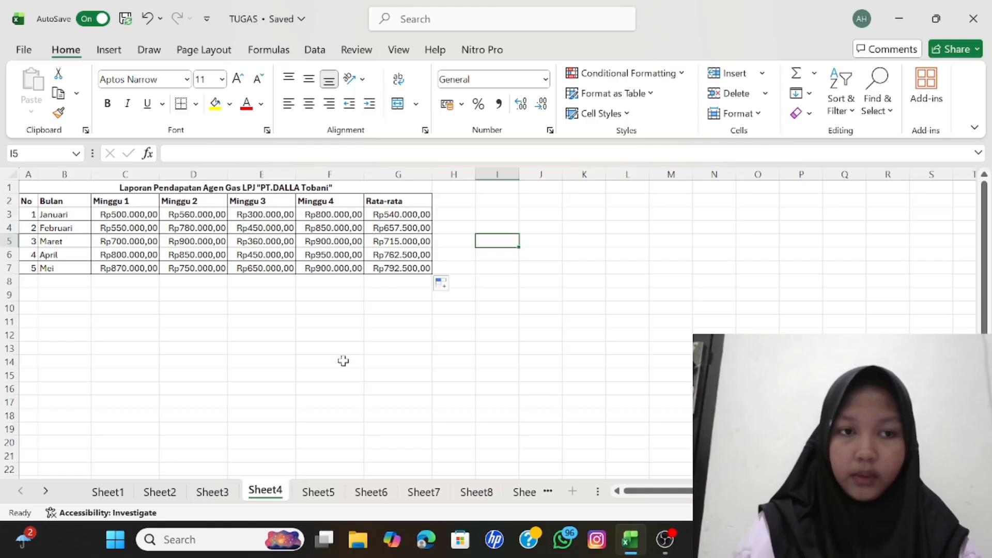
- On Sheet5, enter a COUNT formula in A10 for the transaction numbers A3:A9
{"action": "left_click", "coordinate": [317, 493]}
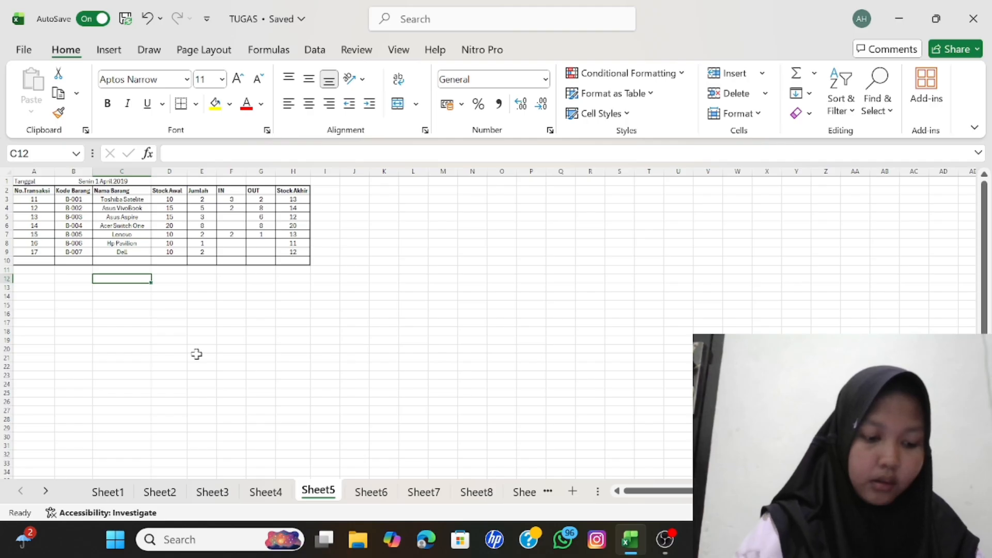
{"action": "left_click", "coordinate": [31, 261]}
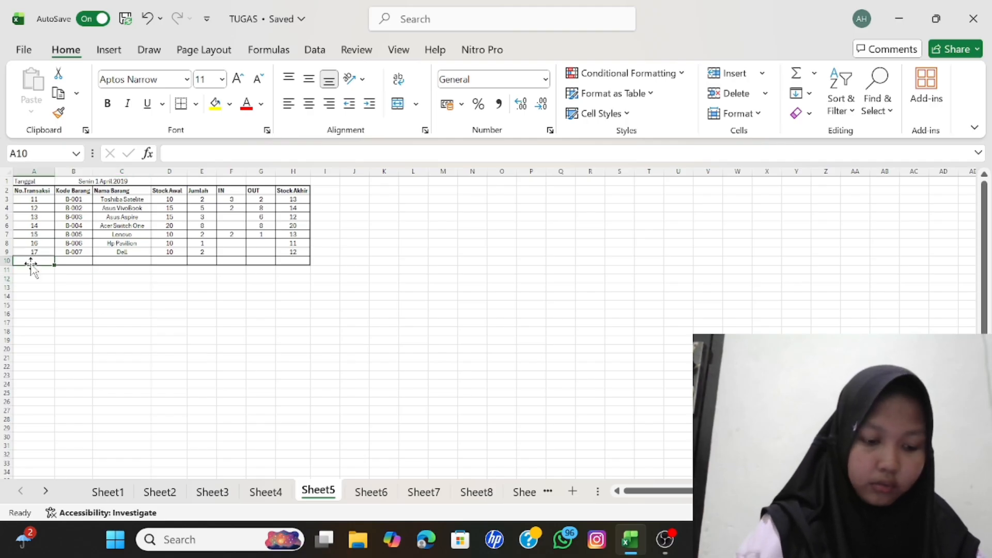
{"action": "type", "text": "=COUNT"}
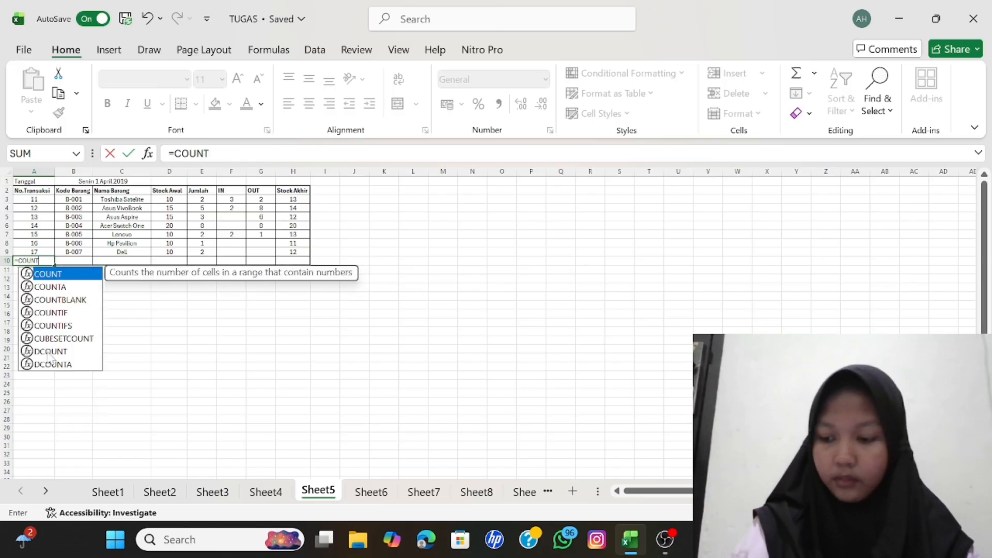
{"action": "type", "text": "("}
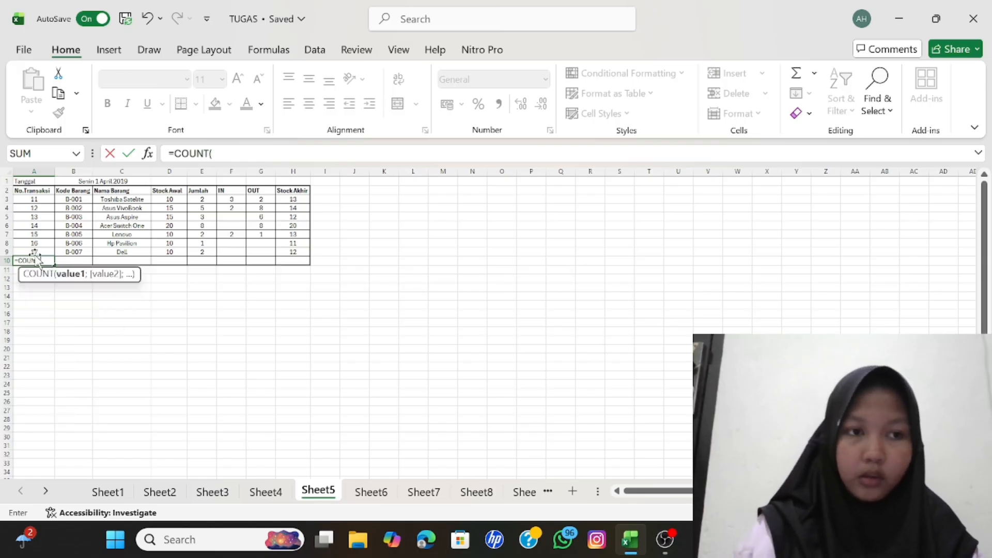
{"action": "left_click", "coordinate": [34, 200]}
{"action": "left_click_drag", "start_coordinate": [35, 200], "coordinate": [38, 252]}
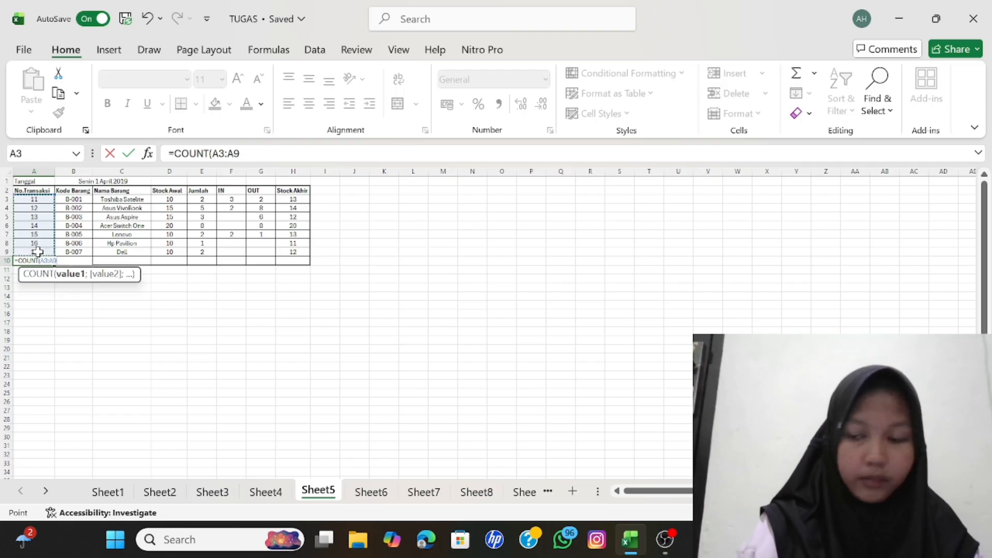
{"action": "key", "text": "Return"}
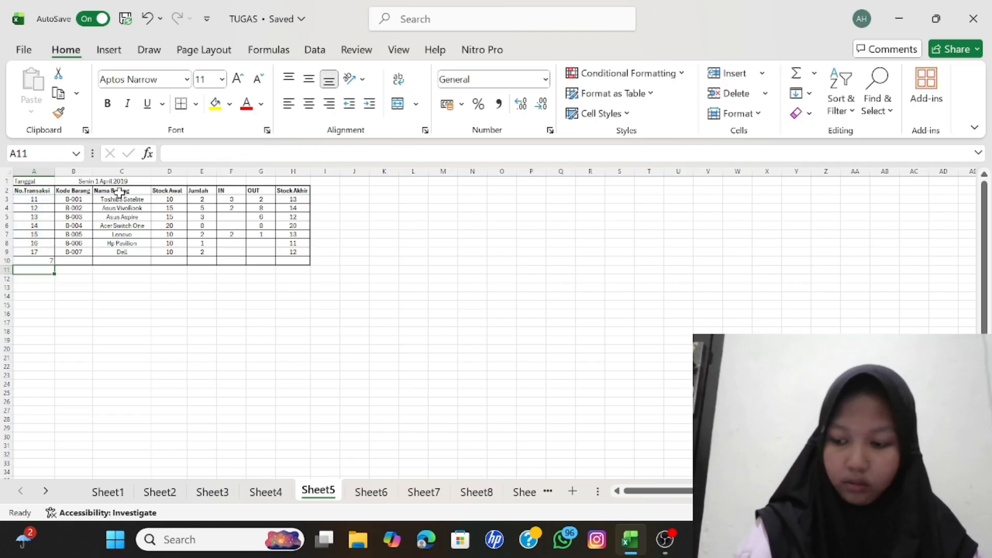
- Enter a COUNTA formula in C10 for the Nama Barang entries C3:C9
{"action": "left_click", "coordinate": [117, 262]}
{"action": "type", "text": "=COUNTA"}
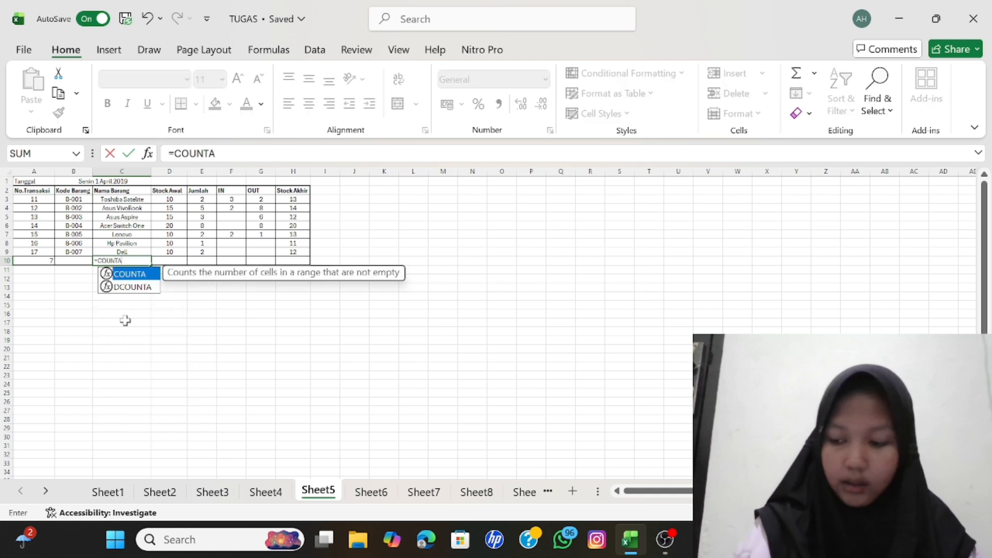
{"action": "type", "text": "("}
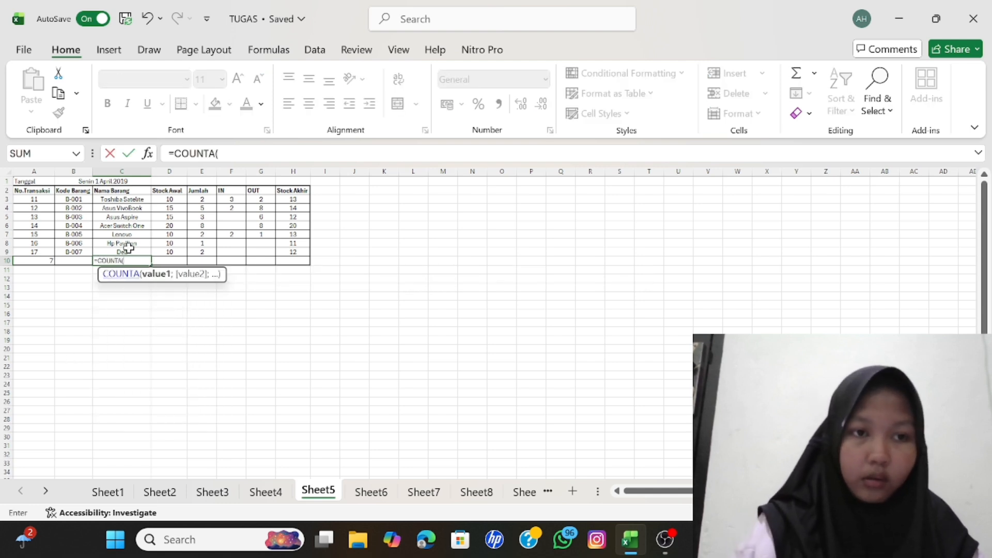
{"action": "left_click_drag", "start_coordinate": [124, 199], "coordinate": [133, 251]}
{"action": "key", "text": "Return"}
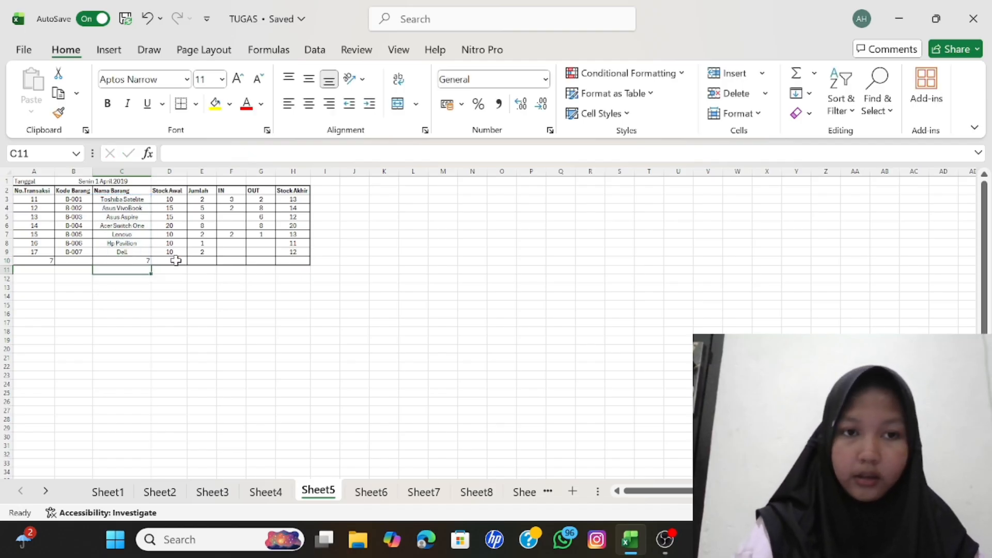
- Enter a COUNTBLANK formula in F10 for the IN column range F3:F9
{"action": "left_click", "coordinate": [227, 260]}
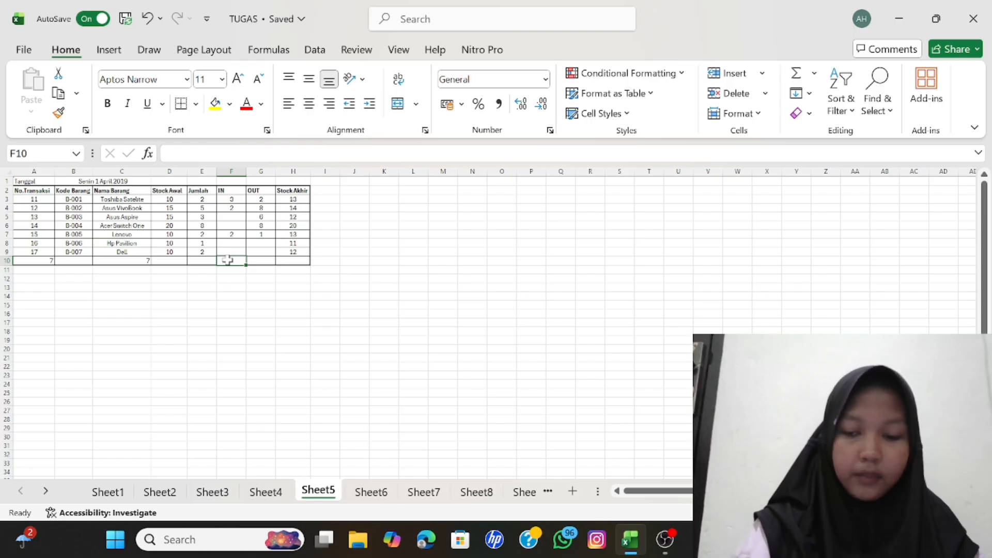
{"action": "type", "text": "=COUNTB"}
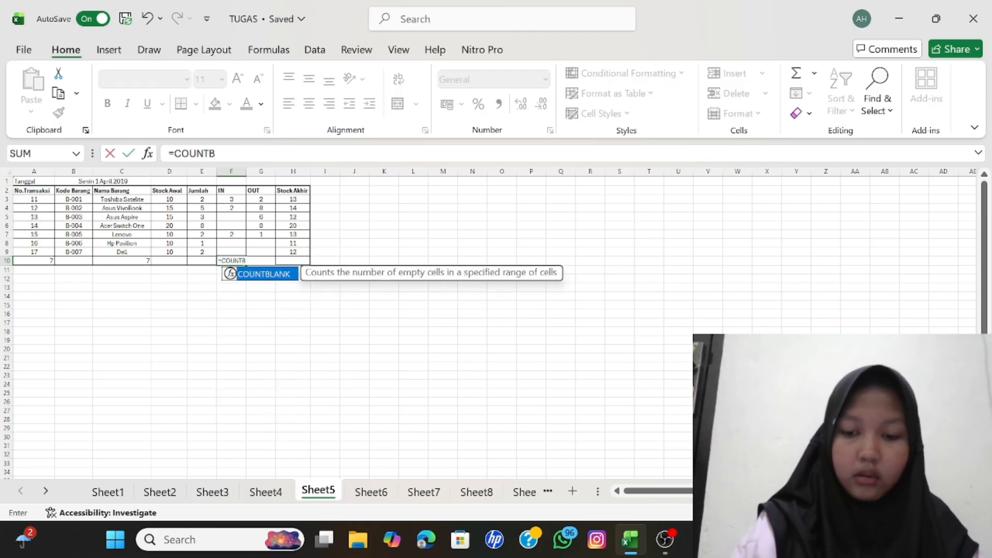
{"action": "type", "text": "LANK"}
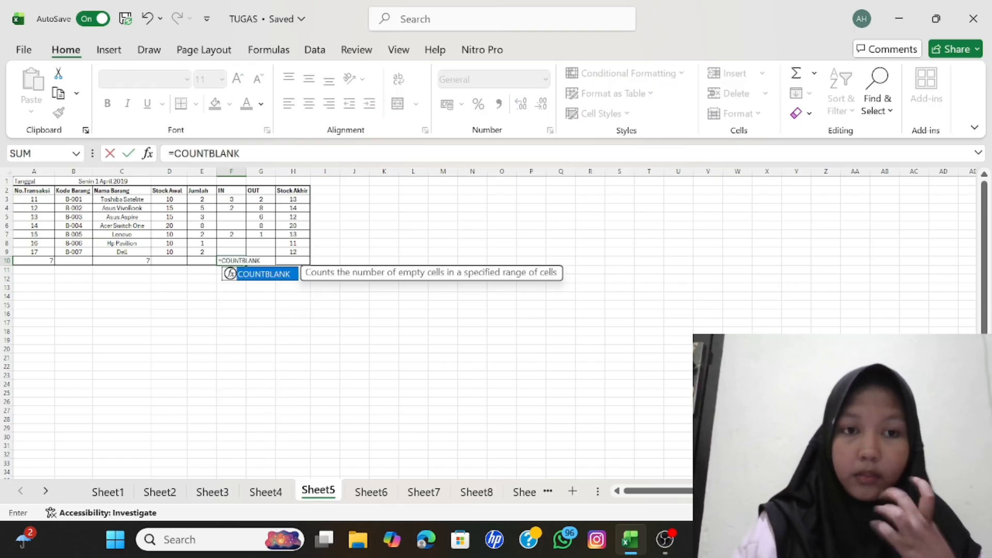
{"action": "type", "text": "("}
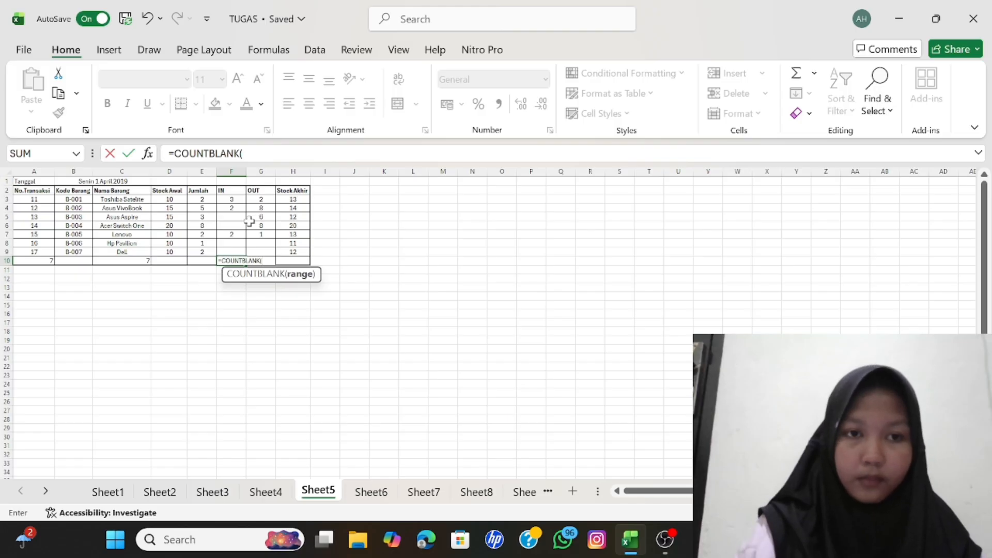
{"action": "left_click_drag", "start_coordinate": [231, 199], "coordinate": [230, 251]}
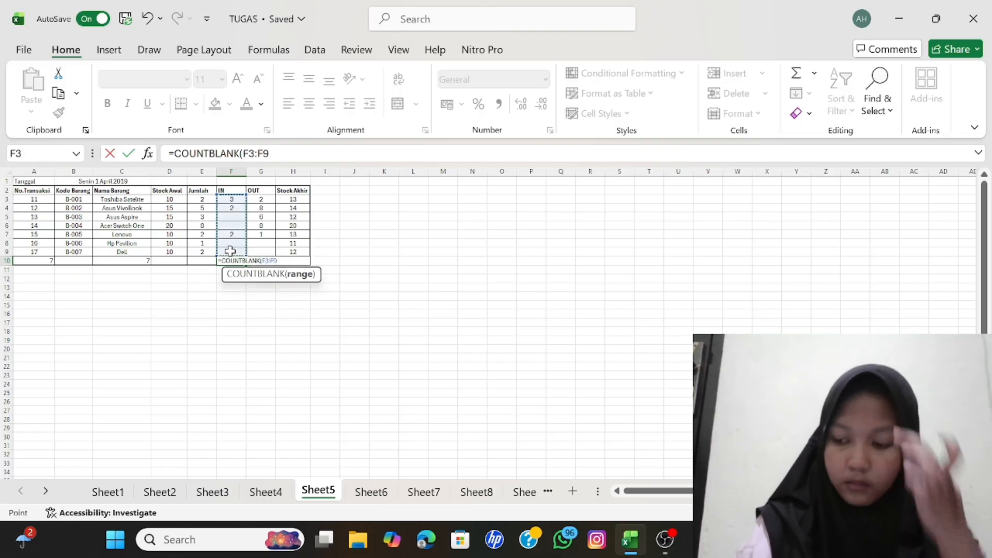
{"action": "key", "text": "Return"}
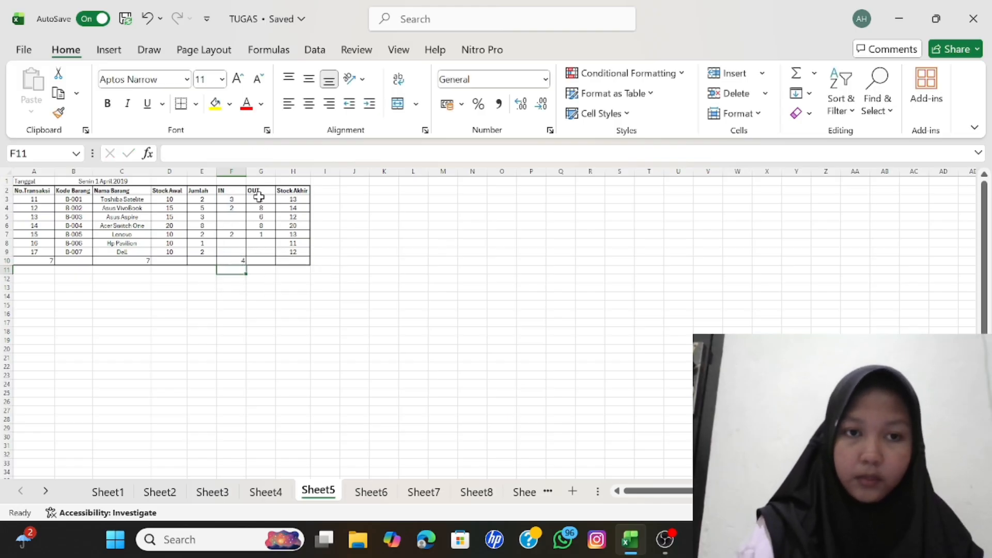
- Enter a COUNTBLANK formula in G10 for the OUT column range G3:G9
{"action": "left_click", "coordinate": [254, 261]}
{"action": "type", "text": "="}
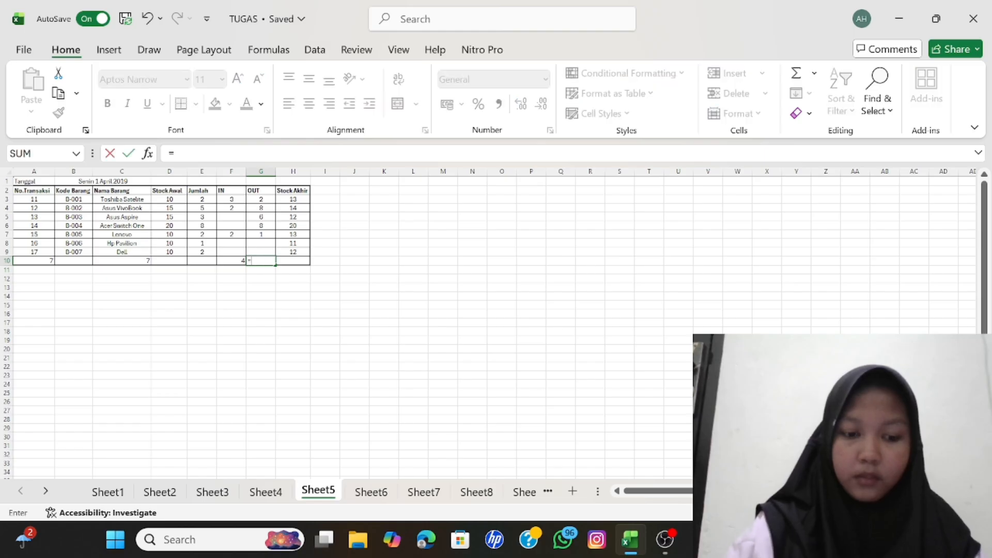
{"action": "type", "text": "COUNTBLANK"}
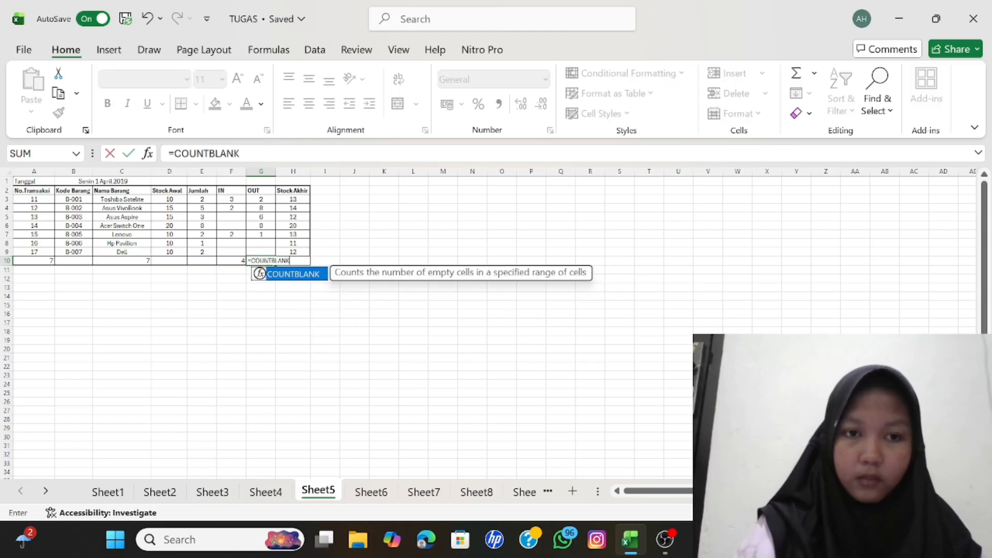
{"action": "type", "text": "("}
{"action": "left_click_drag", "start_coordinate": [261, 199], "coordinate": [264, 250]}
{"action": "key", "text": "Return"}
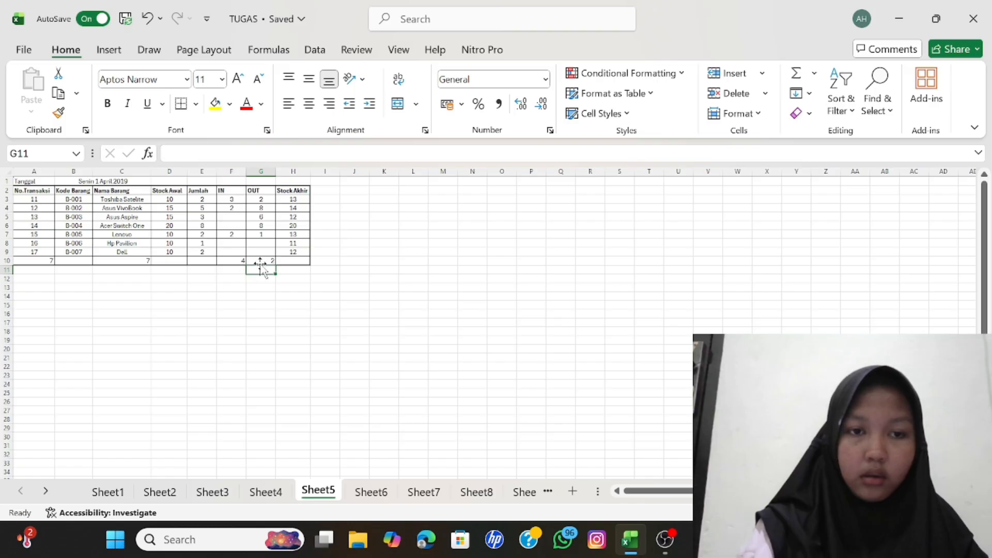
{"action": "left_click", "coordinate": [242, 264]}
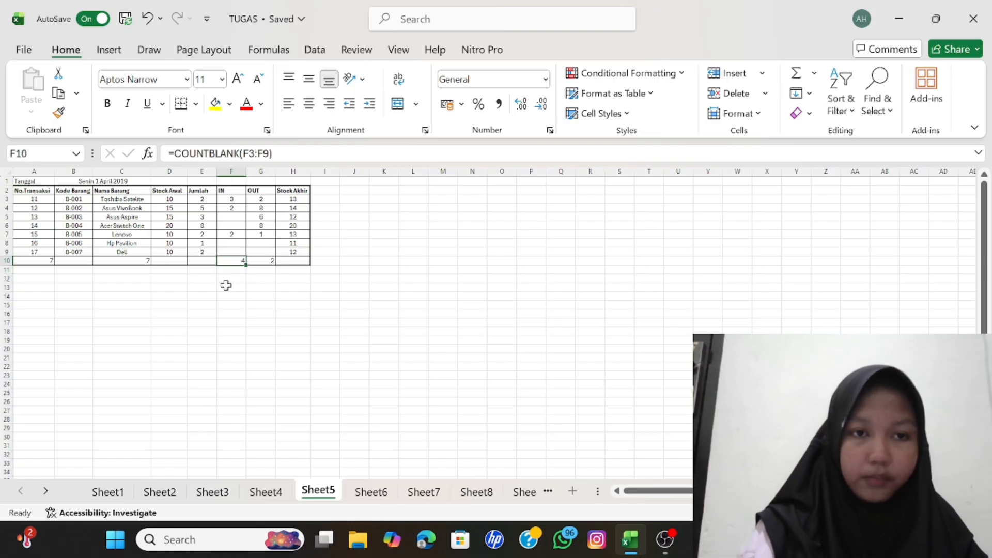
{"action": "left_click", "coordinate": [270, 269]}
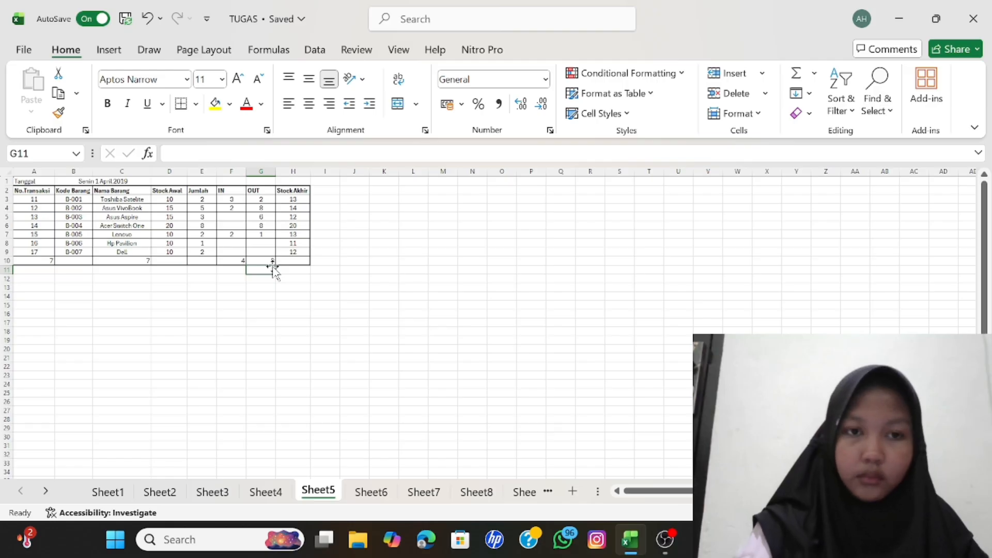
- Enter a COUNTIF formula in D10 that counts the Stock Awal values D3:D9 equal to "10"
{"action": "left_click", "coordinate": [175, 260]}
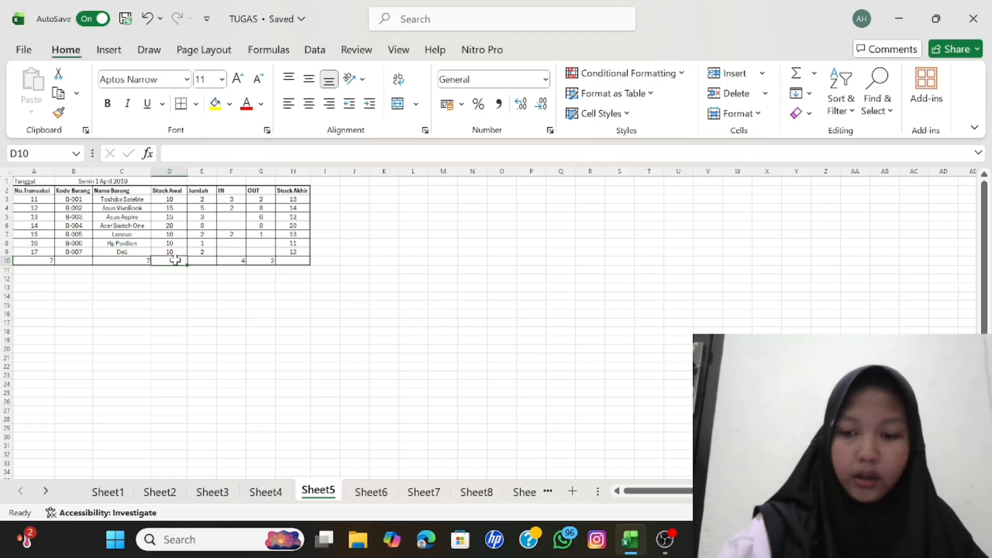
{"action": "type", "text": "=COUNTI"}
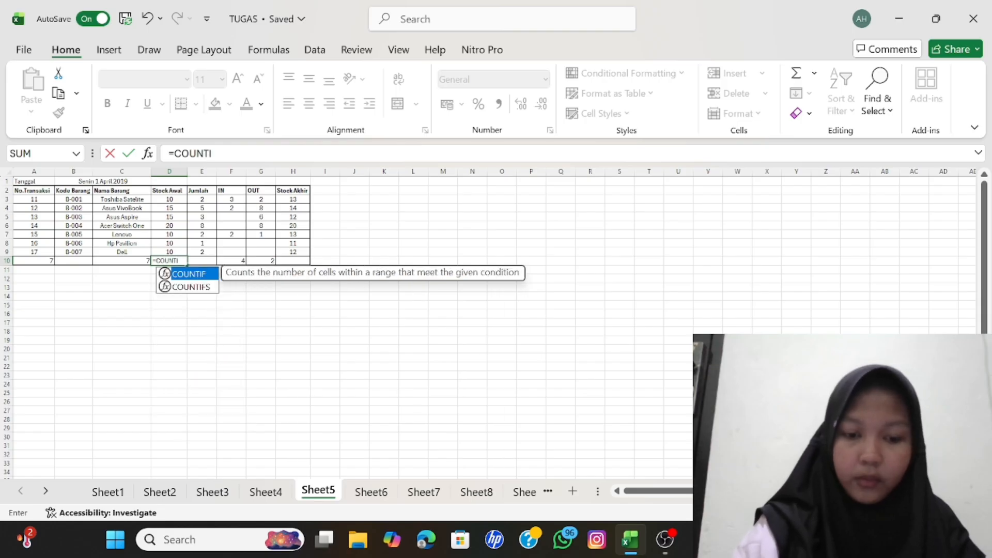
{"action": "type", "text": "F("}
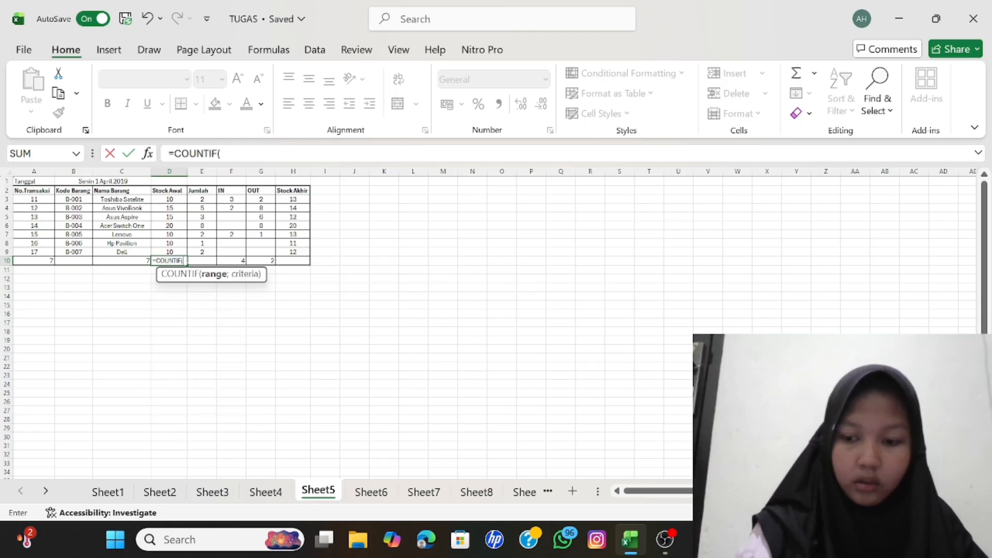
{"action": "left_click_drag", "start_coordinate": [171, 199], "coordinate": [173, 250]}
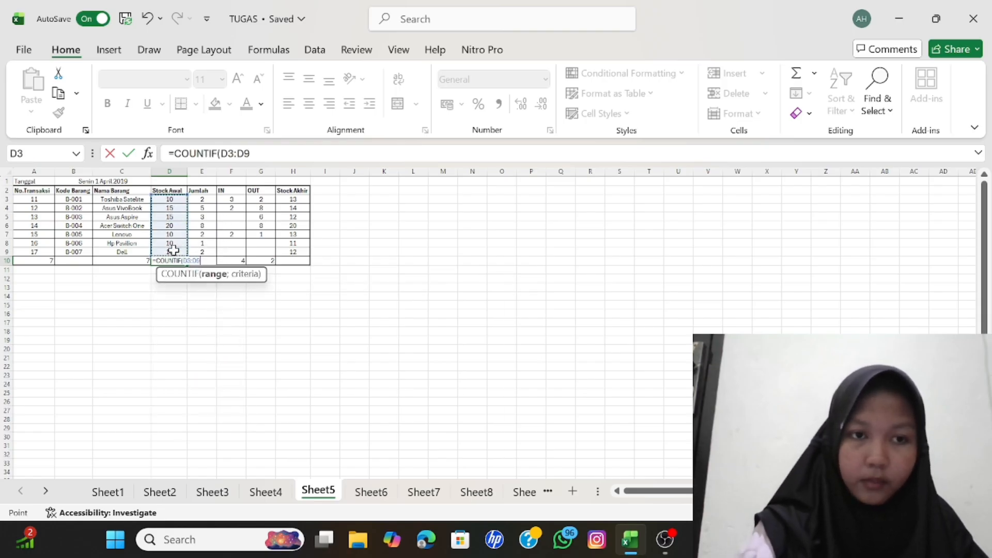
{"action": "type", "text": ";"}
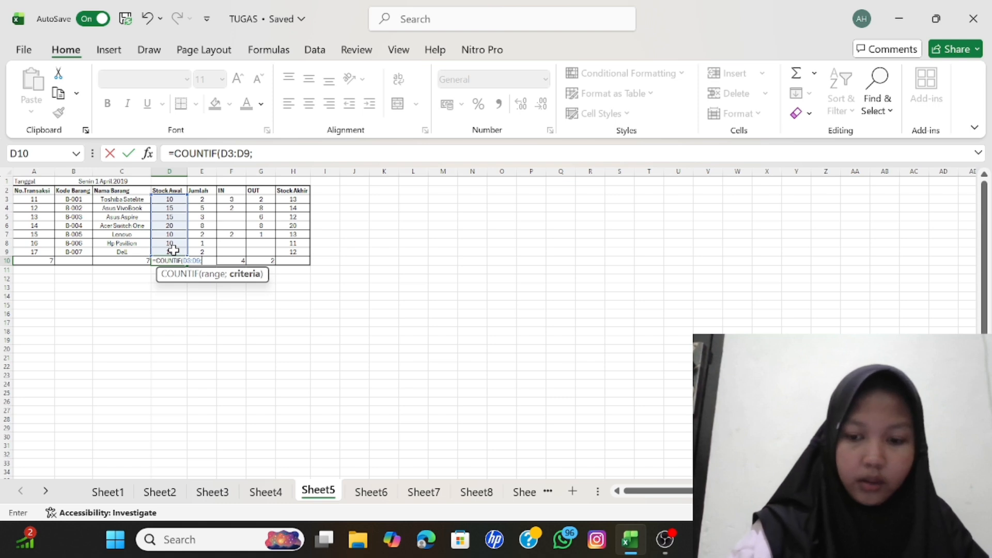
{"action": "type", "text": "\"10"}
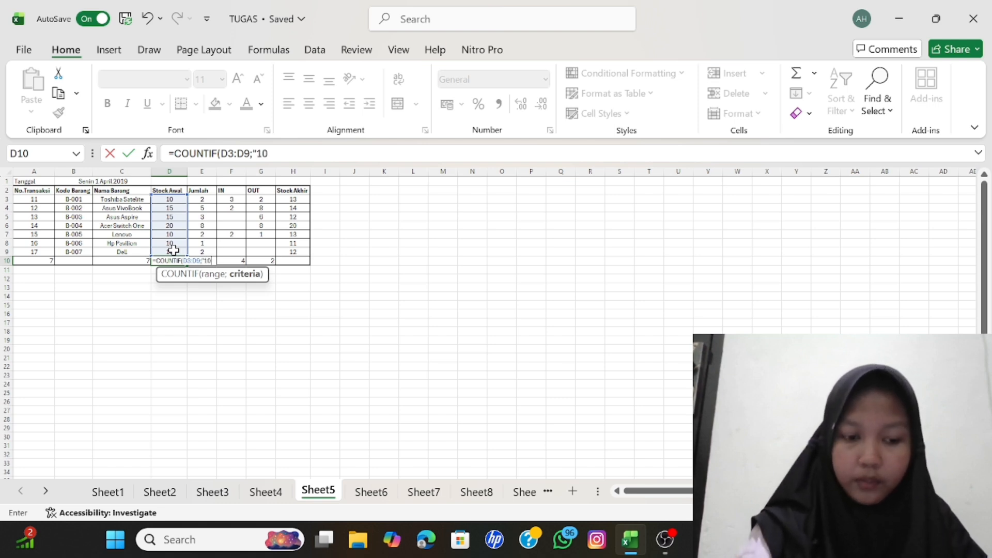
{"action": "type", "text": "\""}
{"action": "key", "text": "Return"}
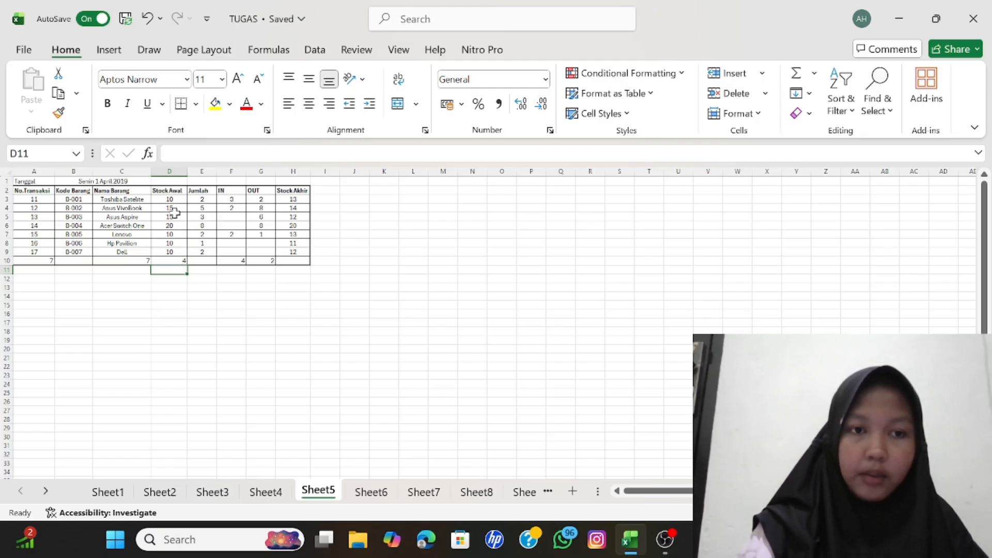
{"action": "left_click", "coordinate": [178, 251]}
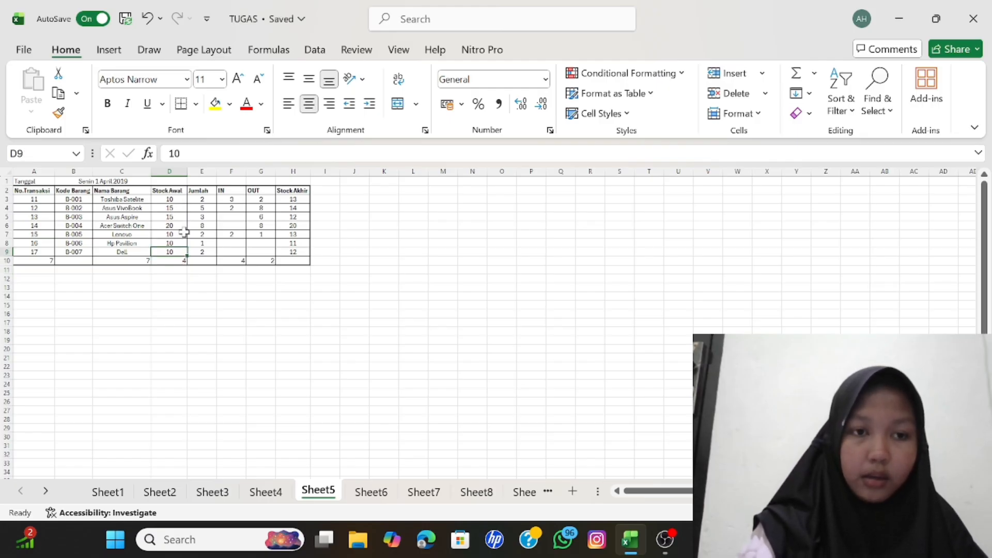
{"action": "left_click", "coordinate": [179, 261]}
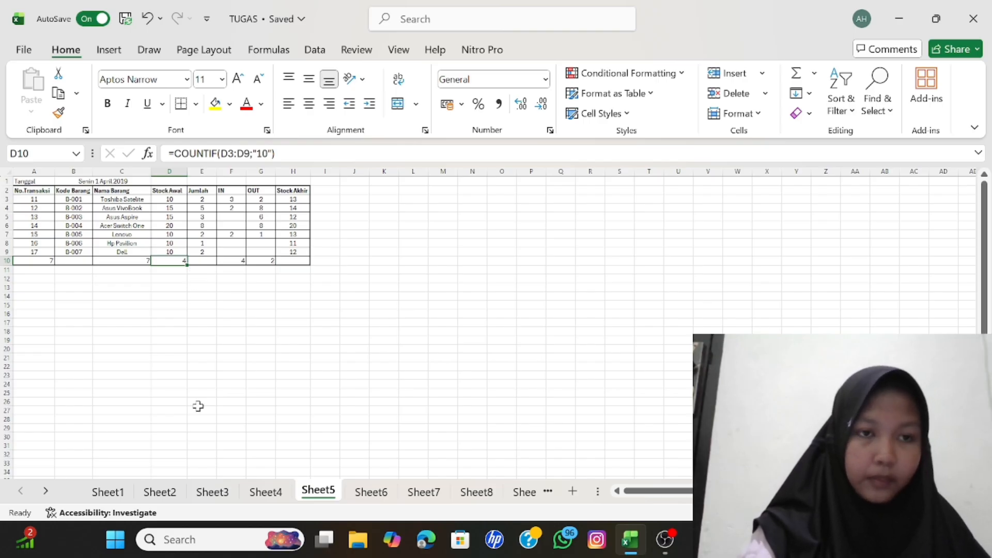
- On Sheet6, enter a COUNTIFS formula in F13 counting rows where E2:E11 is "BANDUNG" and F2:F11 is "DIKIRIM"
{"action": "left_click", "coordinate": [370, 491]}
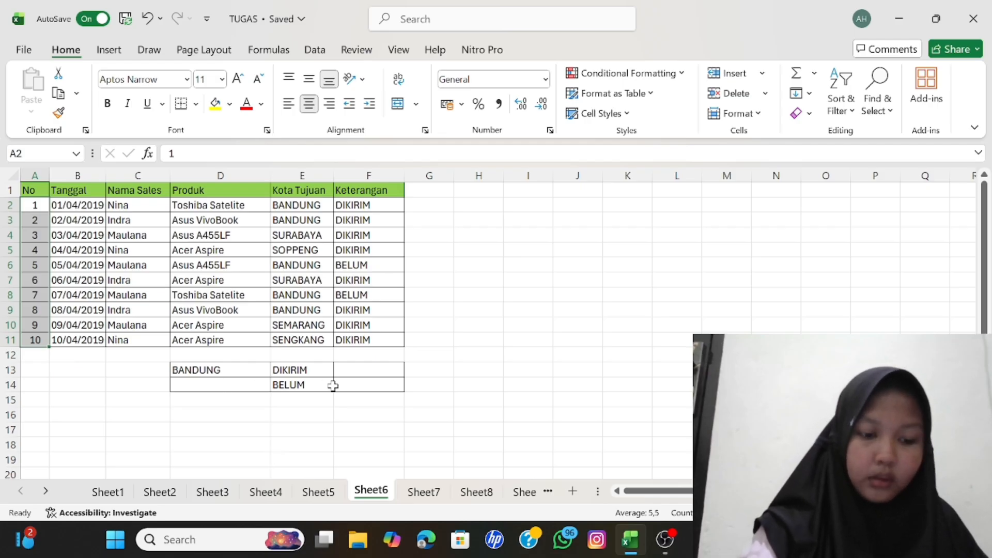
{"action": "left_click", "coordinate": [357, 373]}
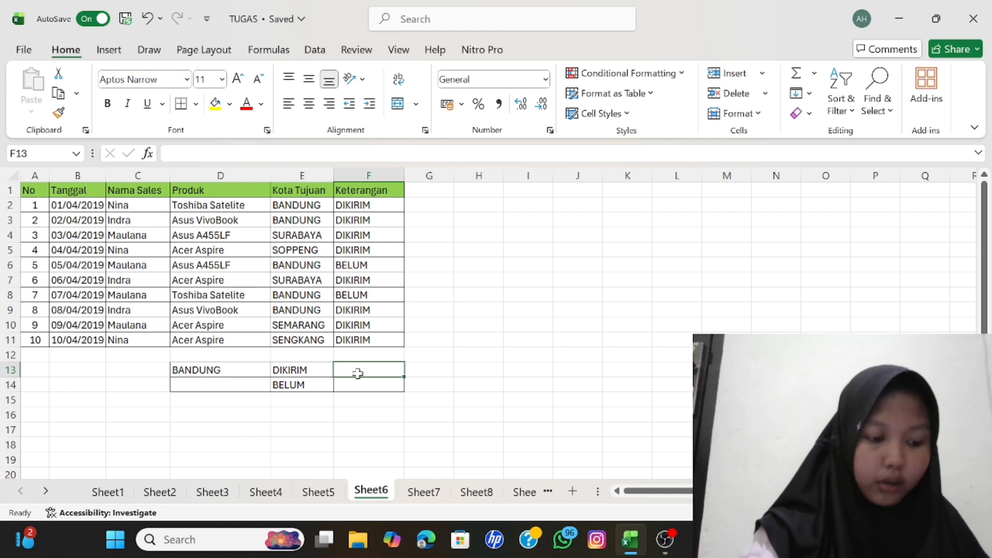
{"action": "type", "text": "=COUNT"}
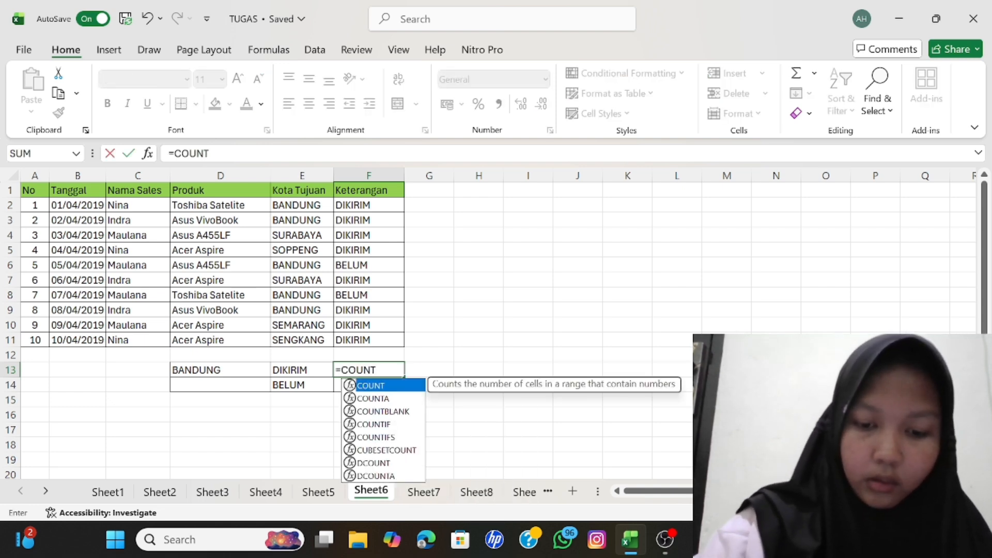
{"action": "type", "text": "IFS"}
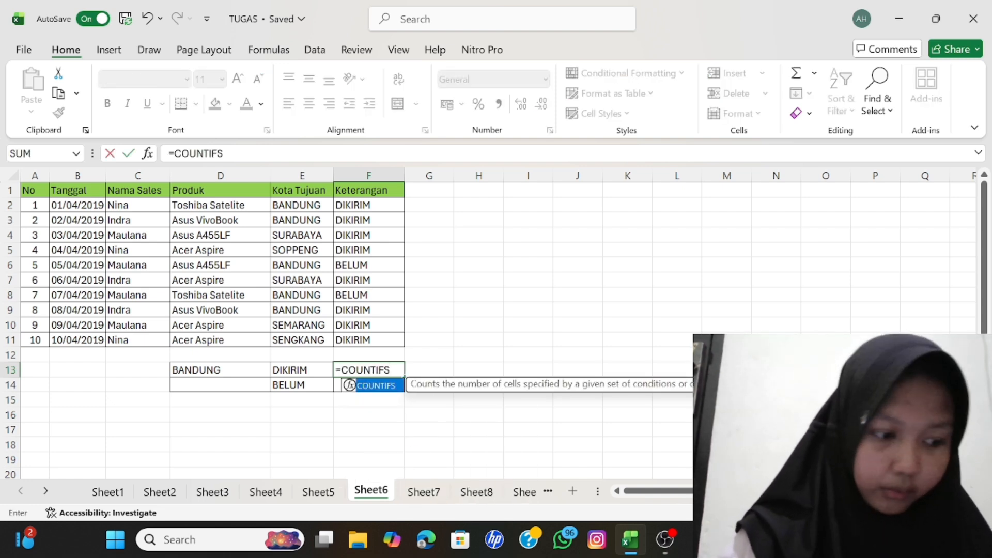
{"action": "type", "text": "("}
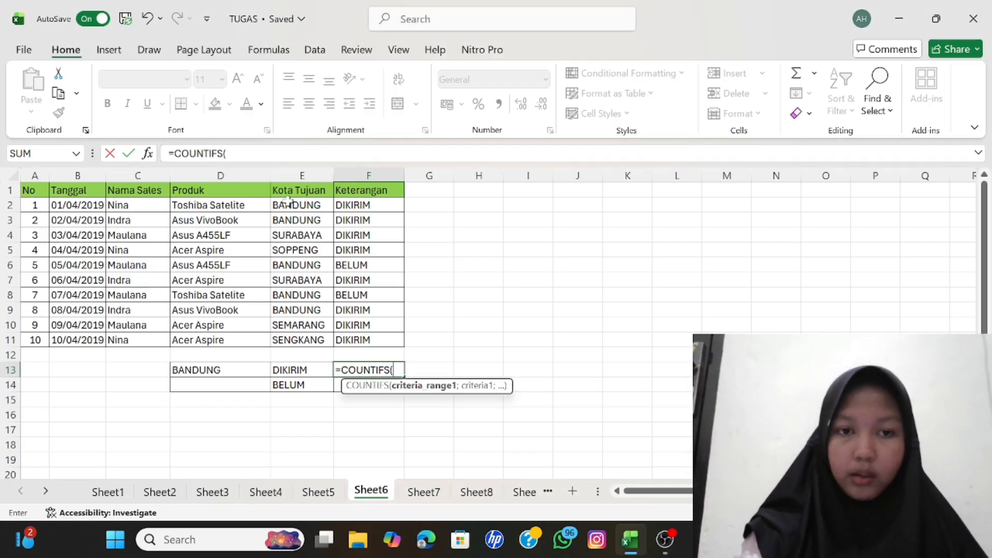
{"action": "left_click_drag", "start_coordinate": [288, 206], "coordinate": [295, 342]}
{"action": "type", "text": ";"}
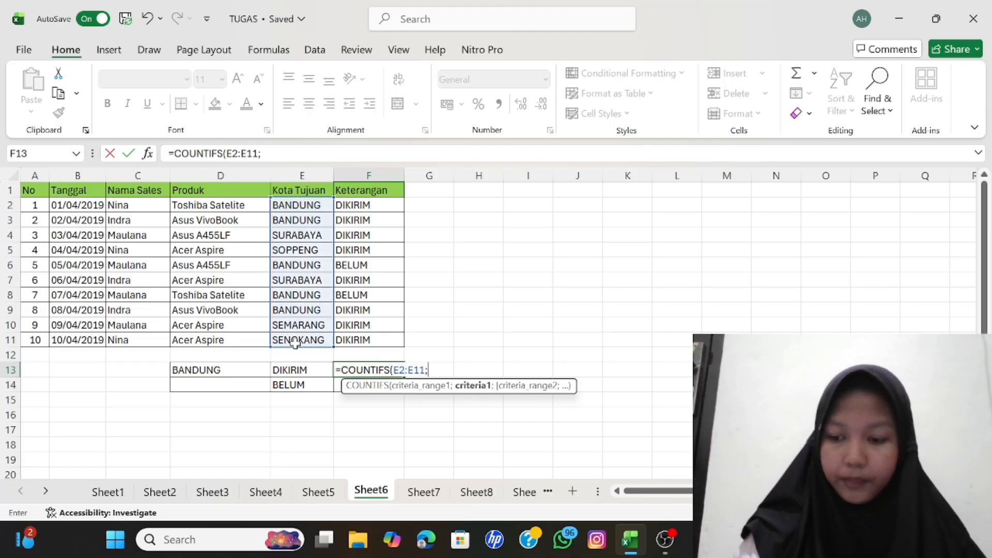
{"action": "type", "text": "\"BANDUNG"}
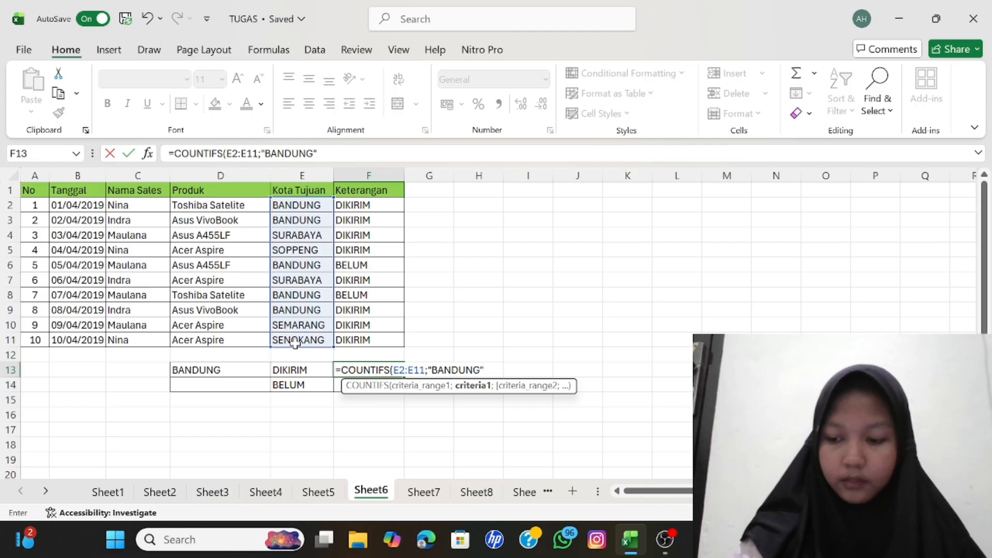
{"action": "type", "text": "\";"}
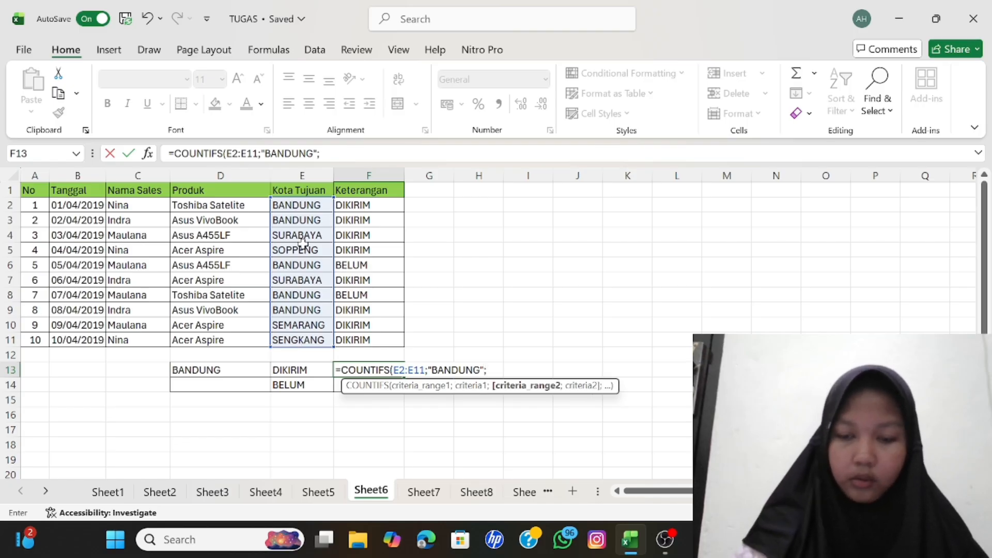
{"action": "left_click_drag", "start_coordinate": [356, 202], "coordinate": [352, 335]}
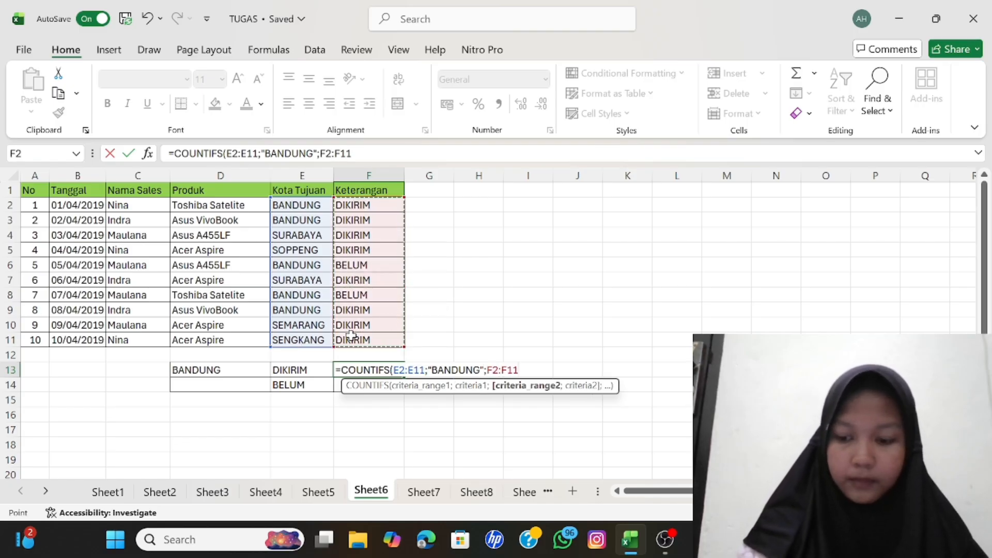
{"action": "type", "text": ";"}
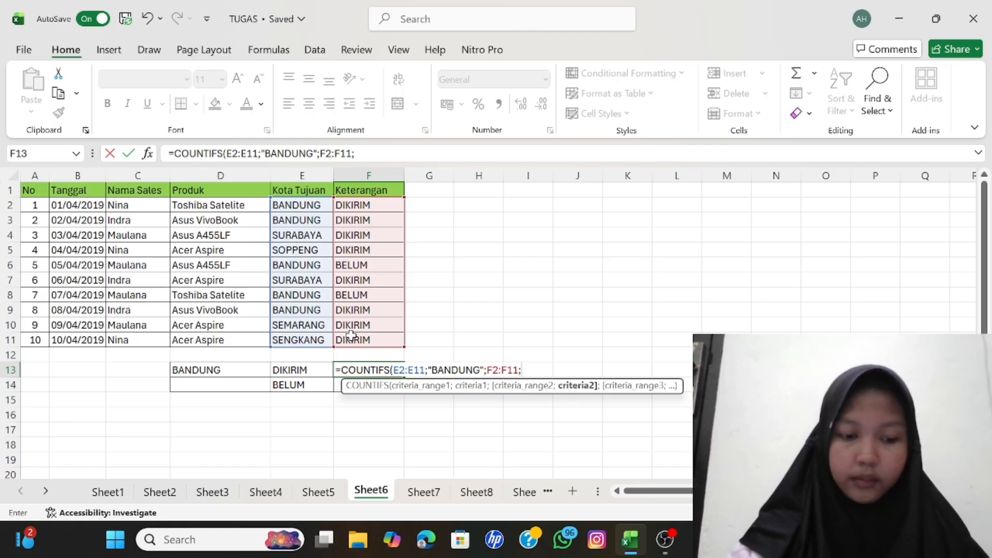
{"action": "type", "text": "\"DIKIRIM"}
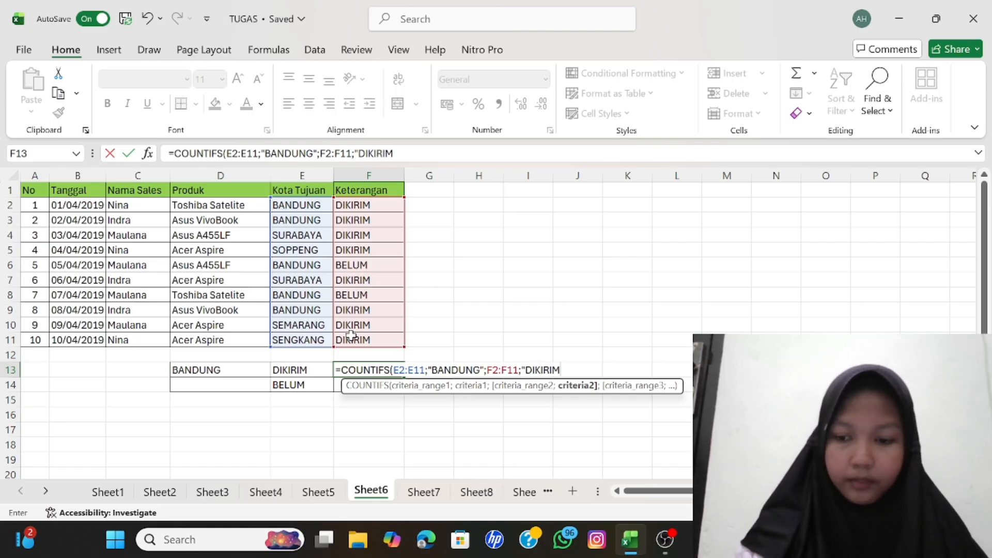
{"action": "type", "text": "\""}
{"action": "key", "text": "Return"}
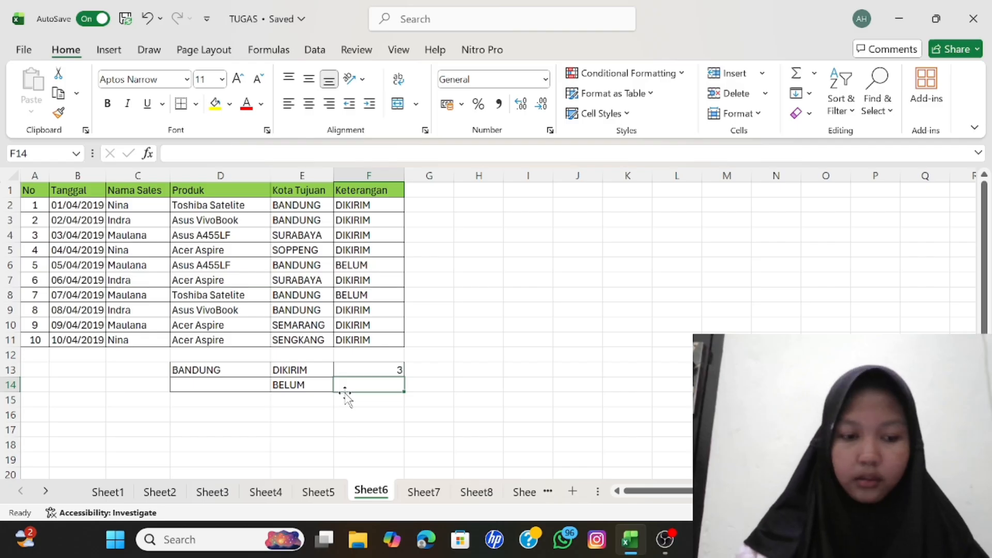
- Enter a COUNTIFS formula in F14 counting rows where E2:E11 is "BANDUNG" and F2:F11 is "BELUM"
{"action": "type", "text": "=CUN"}
{"action": "key", "text": "BackSpace"}
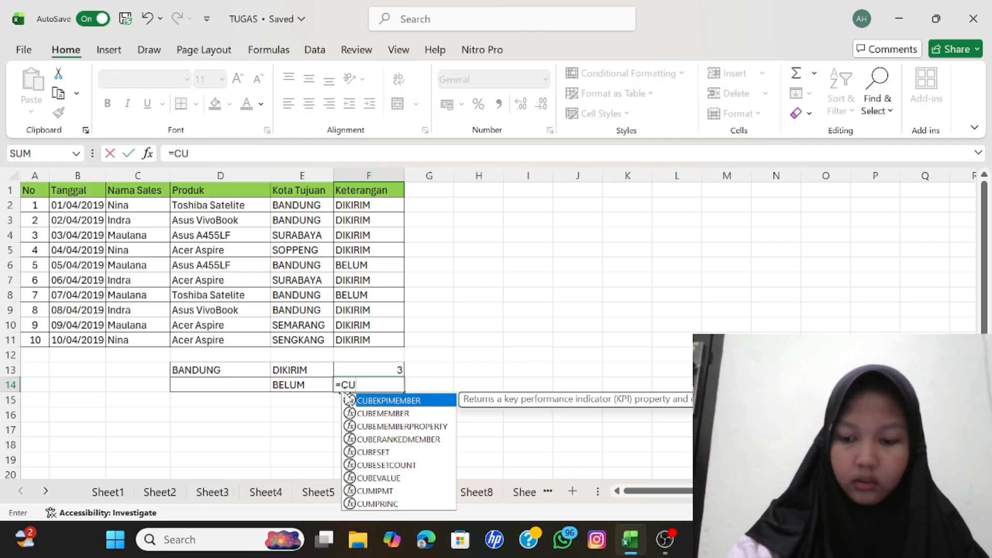
{"action": "key", "text": "BackSpace"}
{"action": "type", "text": "OUNTIFS"}
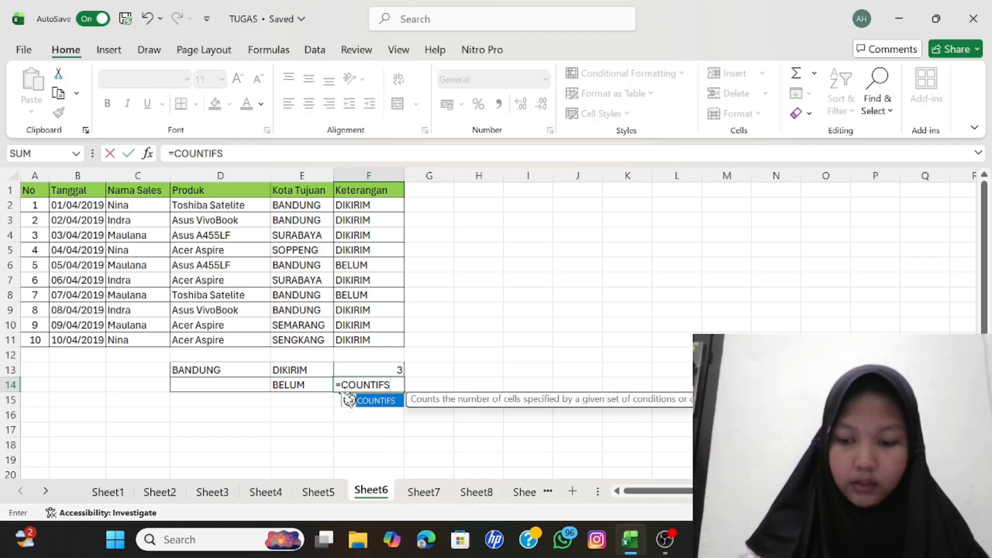
{"action": "type", "text": "("}
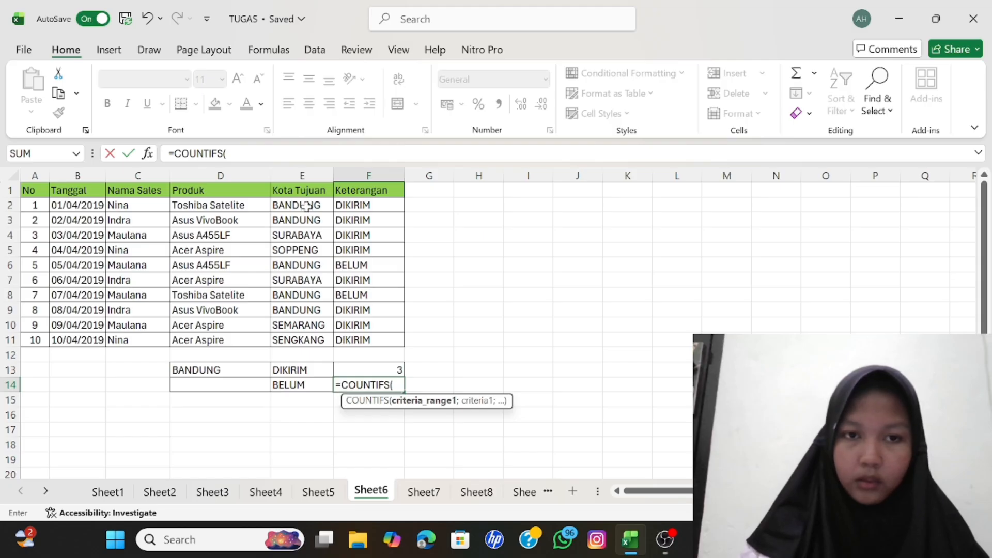
{"action": "left_click_drag", "start_coordinate": [305, 205], "coordinate": [297, 335]}
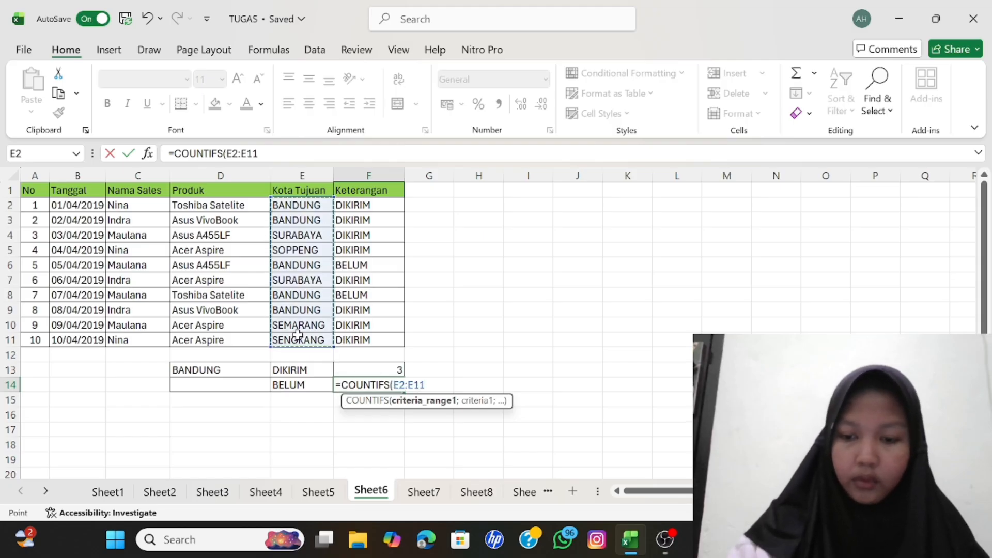
{"action": "type", "text": ";"}
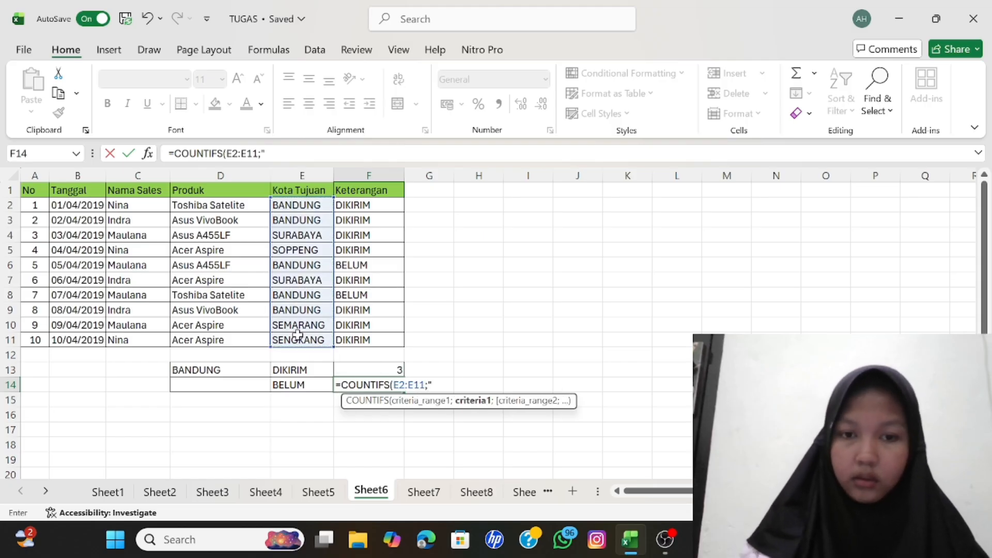
{"action": "type", "text": "\"BANDUNG"}
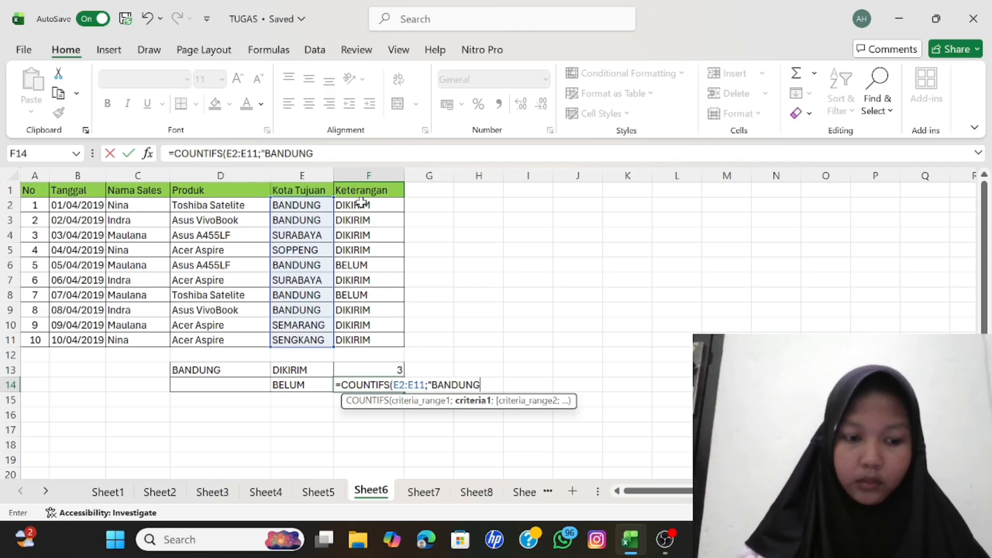
{"action": "type", "text": "\";"}
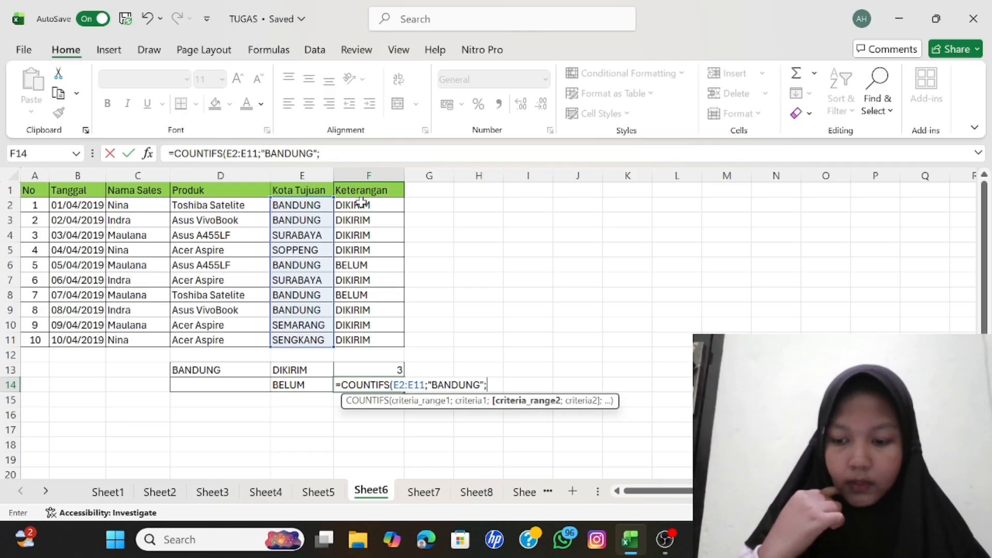
{"action": "left_click_drag", "start_coordinate": [344, 203], "coordinate": [374, 345]}
{"action": "type", "text": ";"}
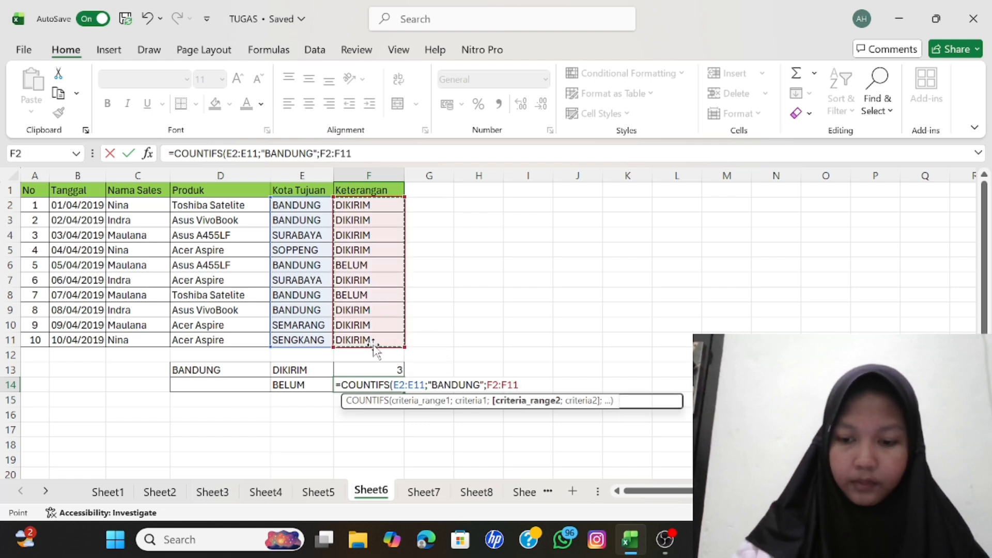
{"action": "type", "text": "\""}
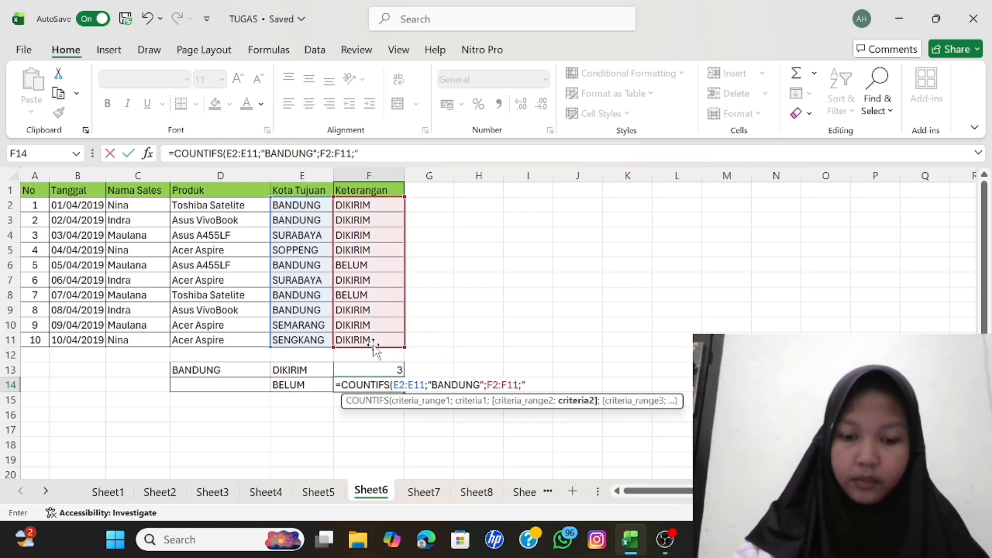
{"action": "type", "text": "BELUM\")"}
{"action": "key", "text": "Return"}
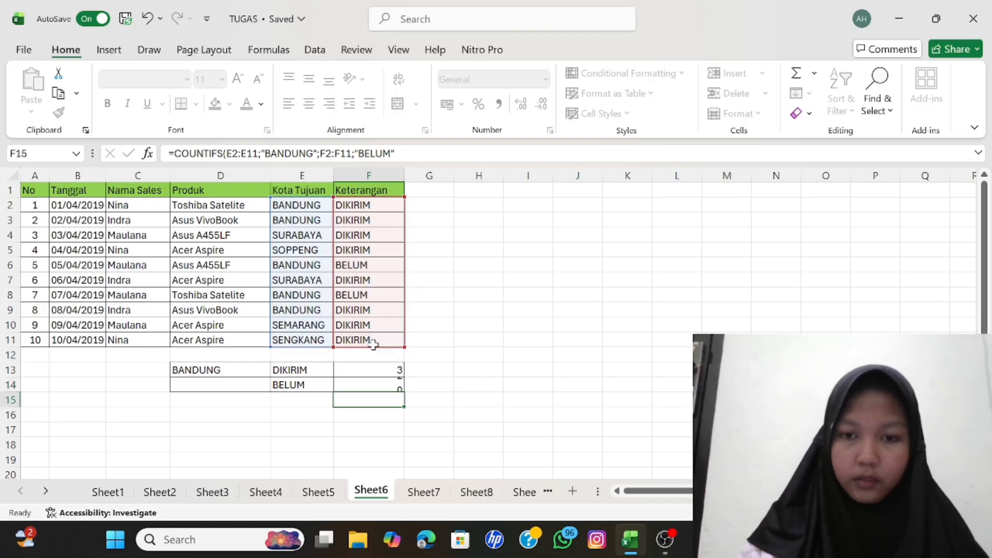
{"action": "scroll", "coordinate": [371, 343], "scroll_direction": "down", "scroll_amount": 2}
{"action": "scroll", "coordinate": [373, 344], "scroll_direction": "up", "scroll_amount": 2}
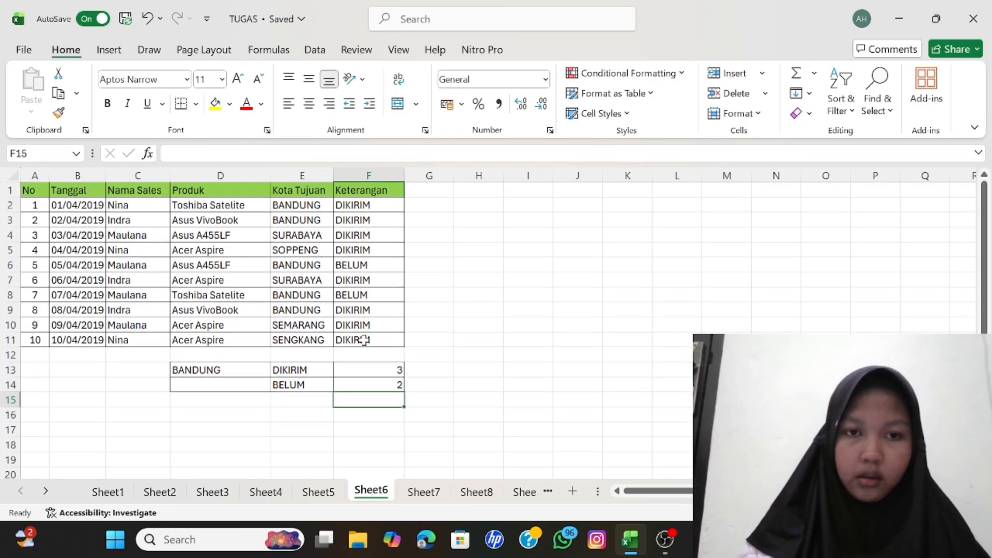
{"action": "left_click", "coordinate": [340, 423]}
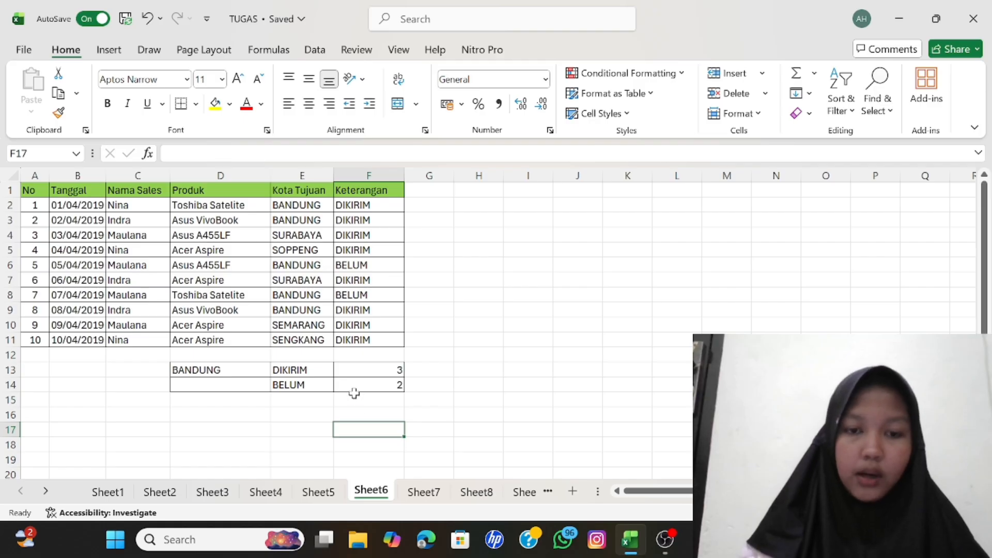
- On Sheet7, enter a COUNT formula in D13 for Jumlah Range over the NILAI values D2:D11
{"action": "left_click", "coordinate": [417, 497]}
{"action": "scroll", "coordinate": [222, 430], "scroll_direction": "down", "scroll_amount": 2}
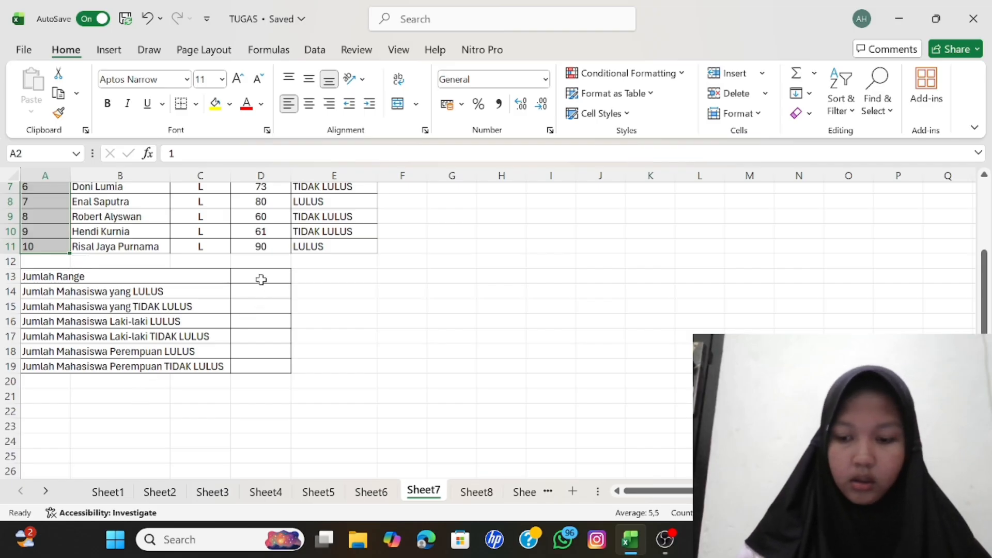
{"action": "left_click", "coordinate": [261, 278]}
{"action": "type", "text": "=C"}
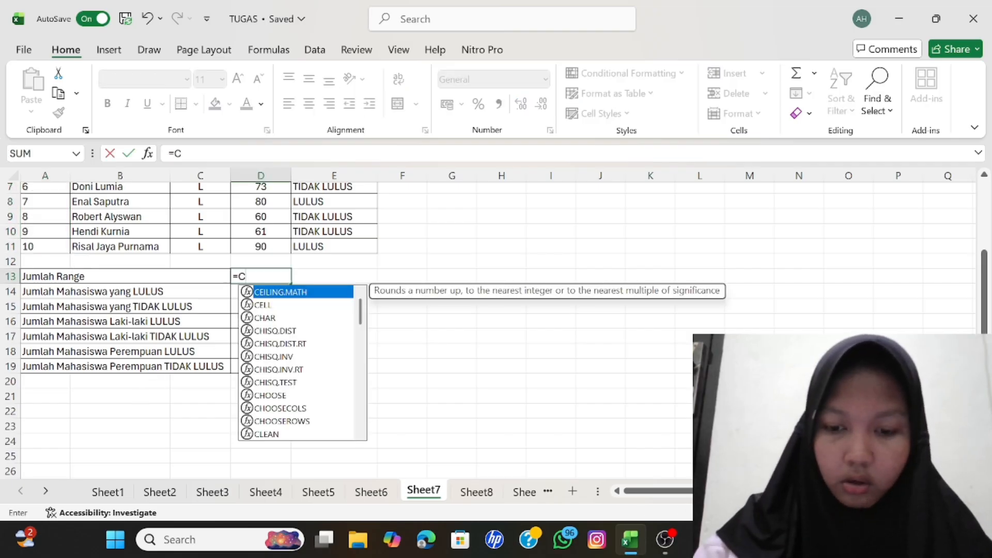
{"action": "type", "text": "OUNT("}
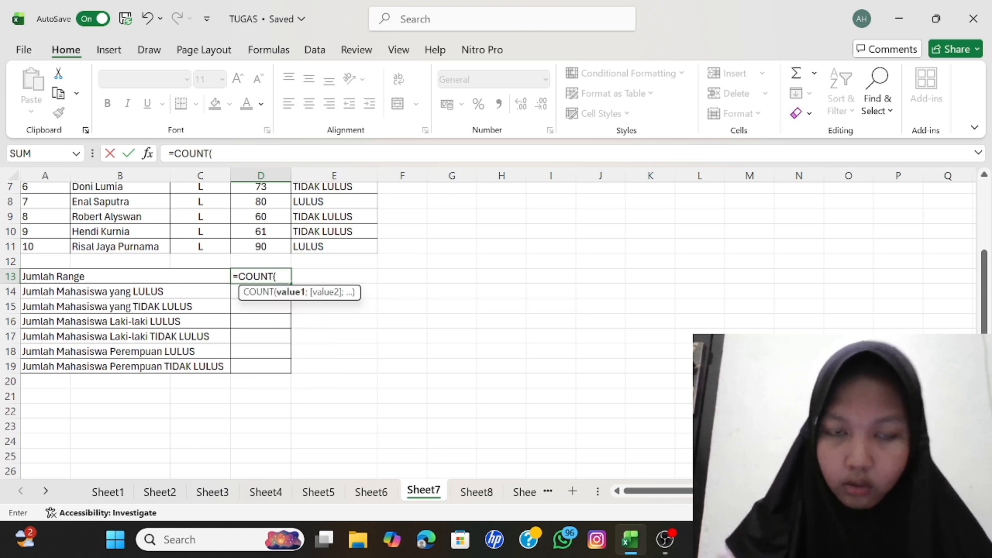
{"action": "scroll", "coordinate": [260, 299], "scroll_direction": "up", "scroll_amount": 2}
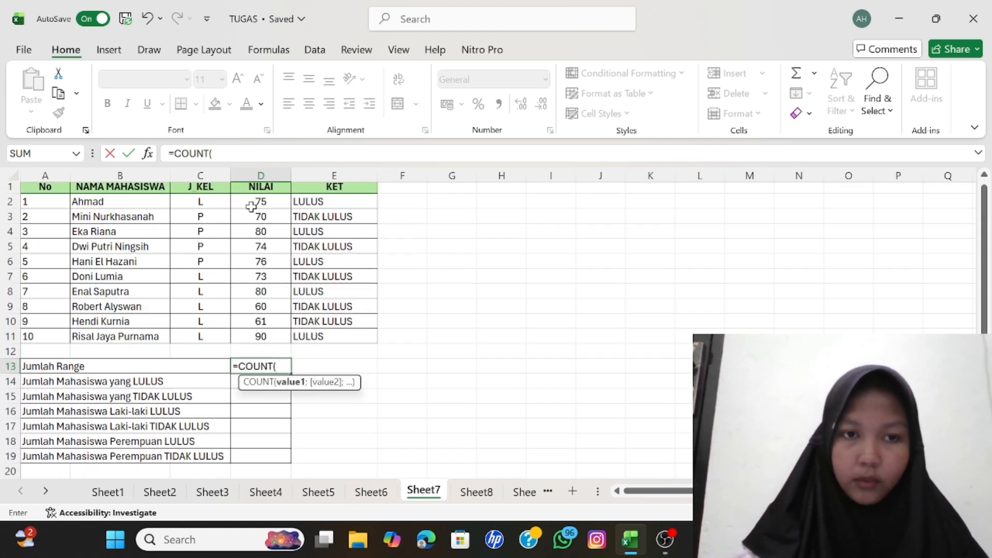
{"action": "left_click_drag", "start_coordinate": [258, 202], "coordinate": [261, 336]}
{"action": "key", "text": "Return"}
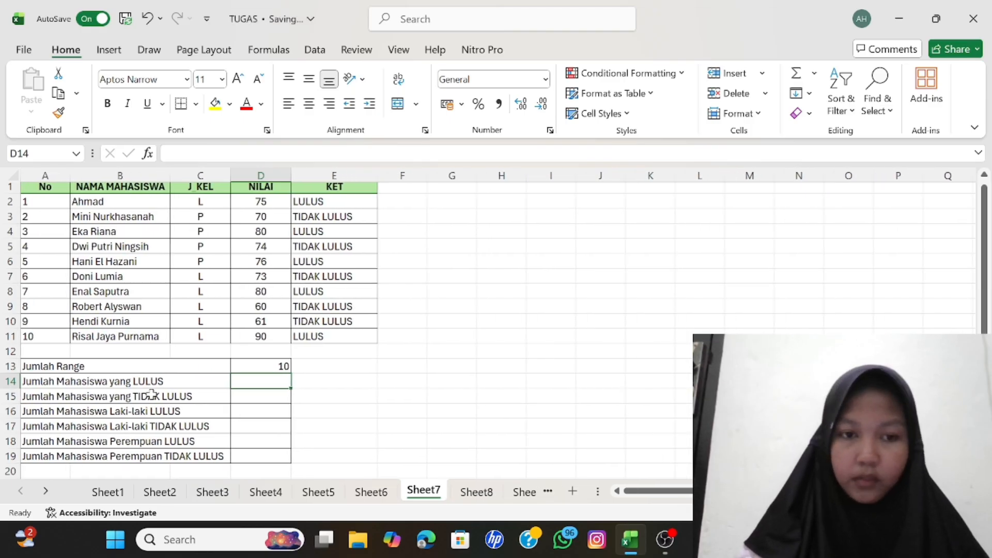
- Enter a COUNTIF formula in D14 that counts the KET values E2:E11 equal to "LULUS"
{"action": "type", "text": "=COUNT"}
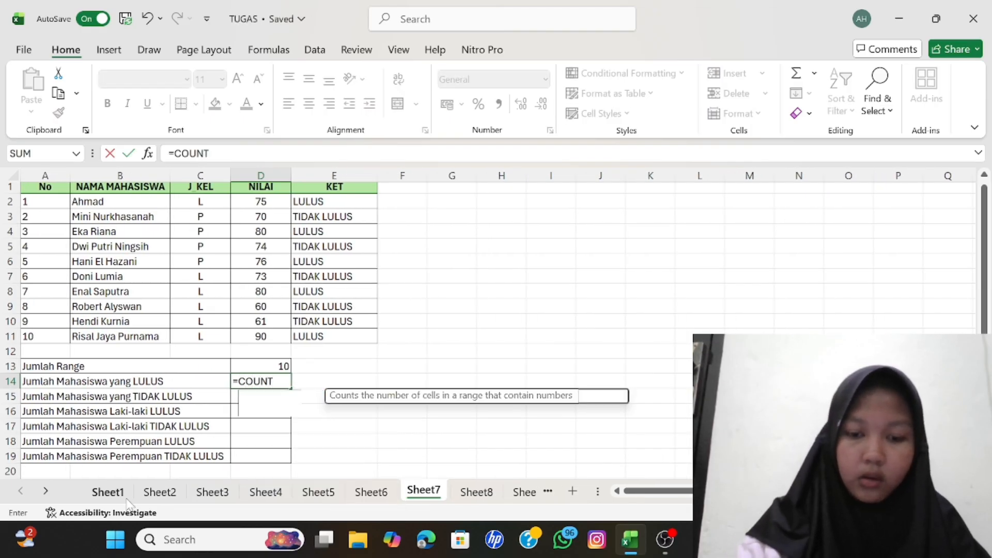
{"action": "type", "text": "IF("}
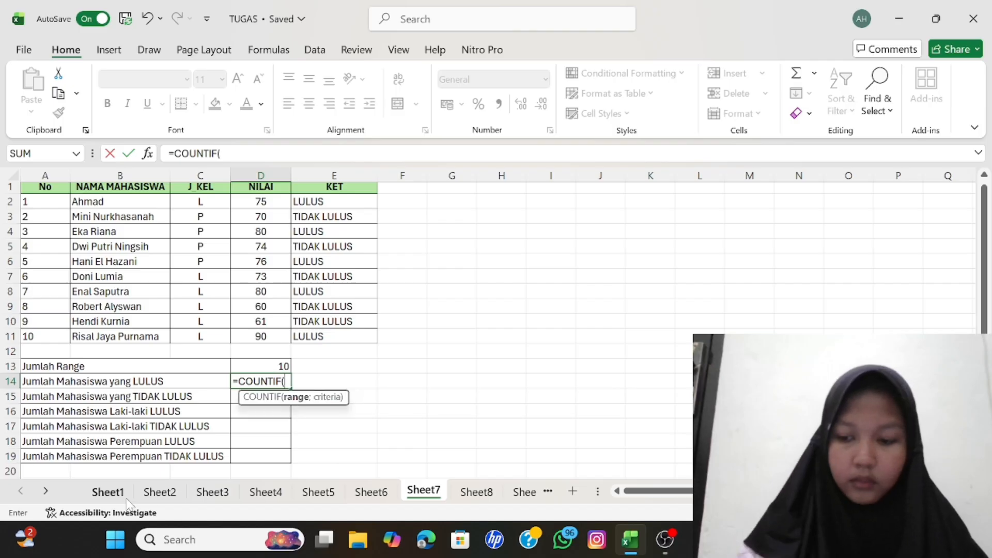
{"action": "left_click_drag", "start_coordinate": [308, 205], "coordinate": [326, 336]}
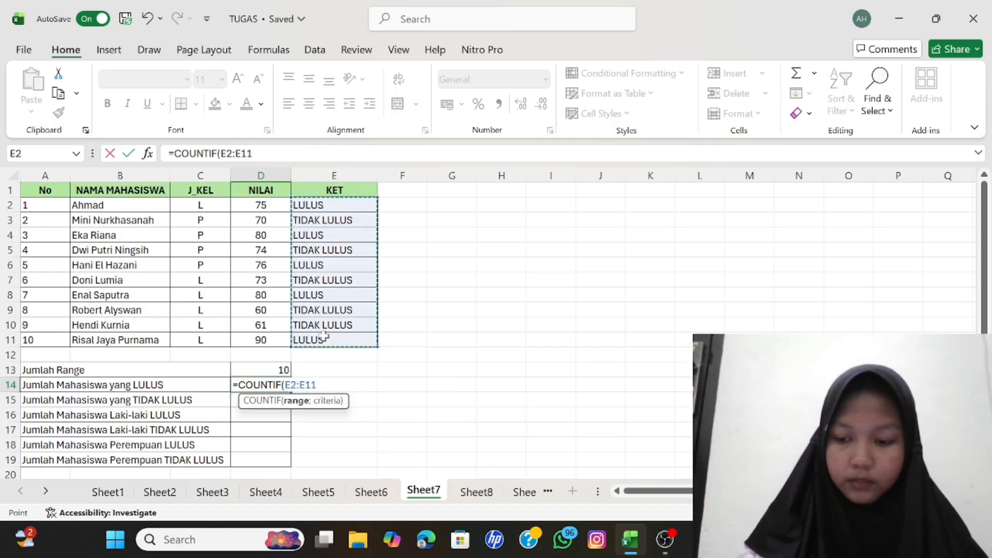
{"action": "type", "text": ";"}
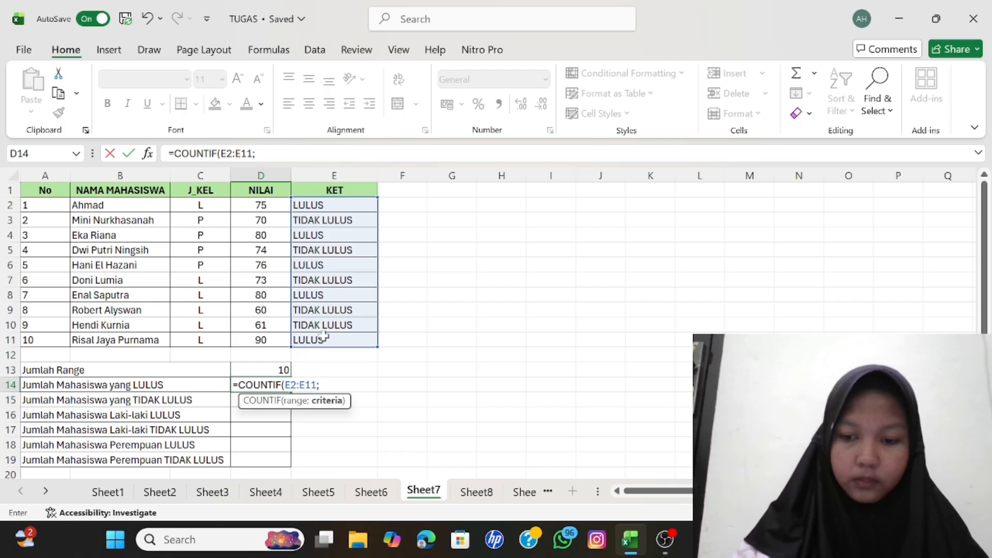
{"action": "type", "text": "\"L"}
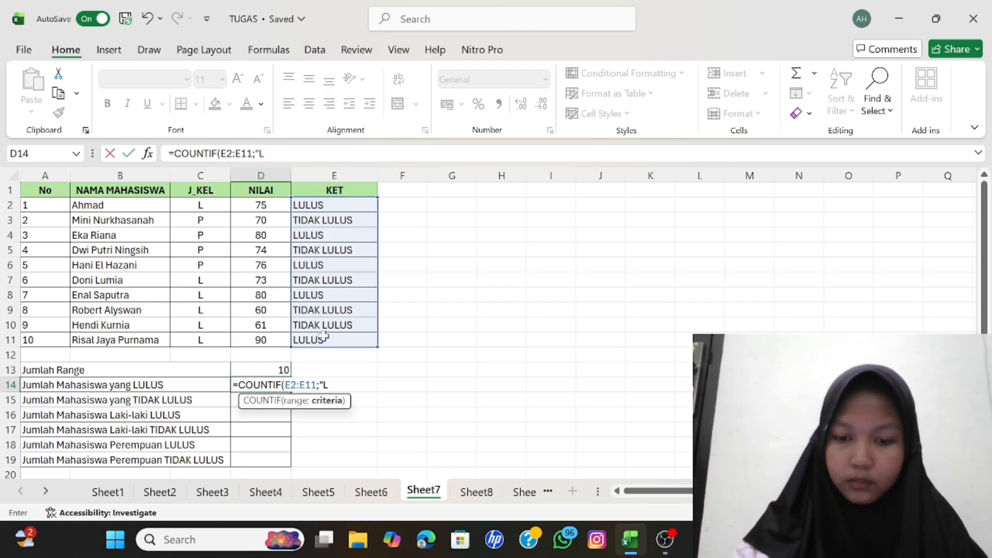
{"action": "type", "text": "ULUS"}
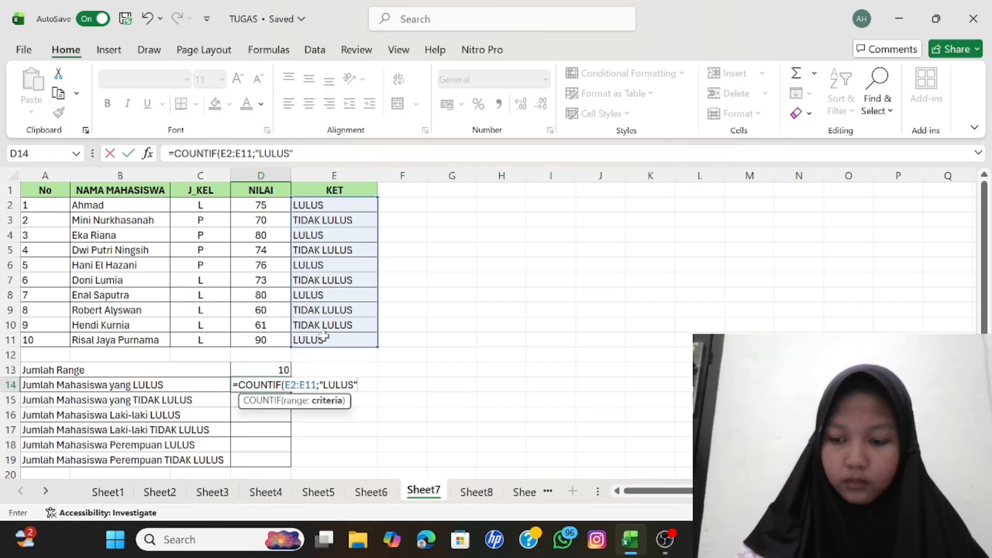
{"action": "key", "text": "Return"}
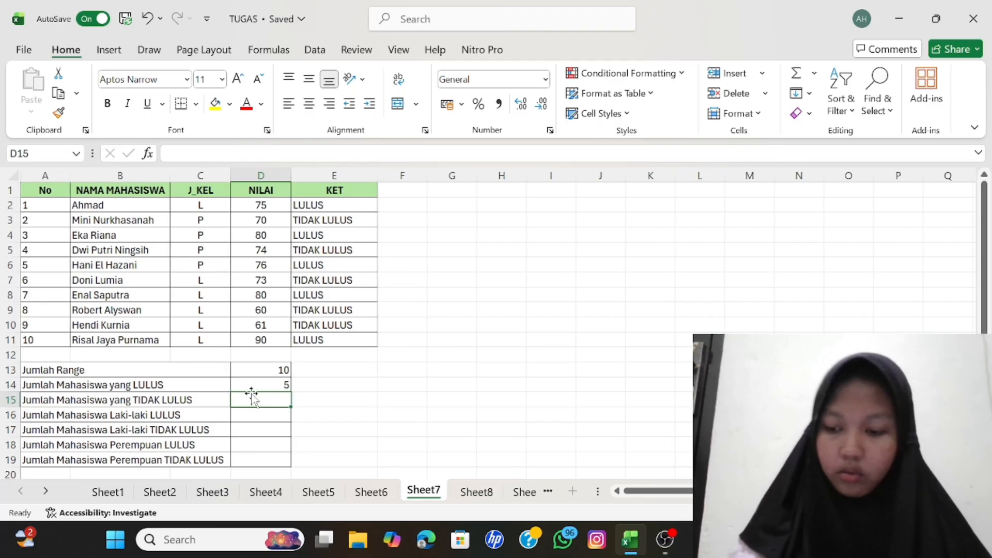
- Enter a COUNTIF formula in D15 that counts the KET values E2:E11 equal to "TIDAK LULUS"
{"action": "type", "text": "="}
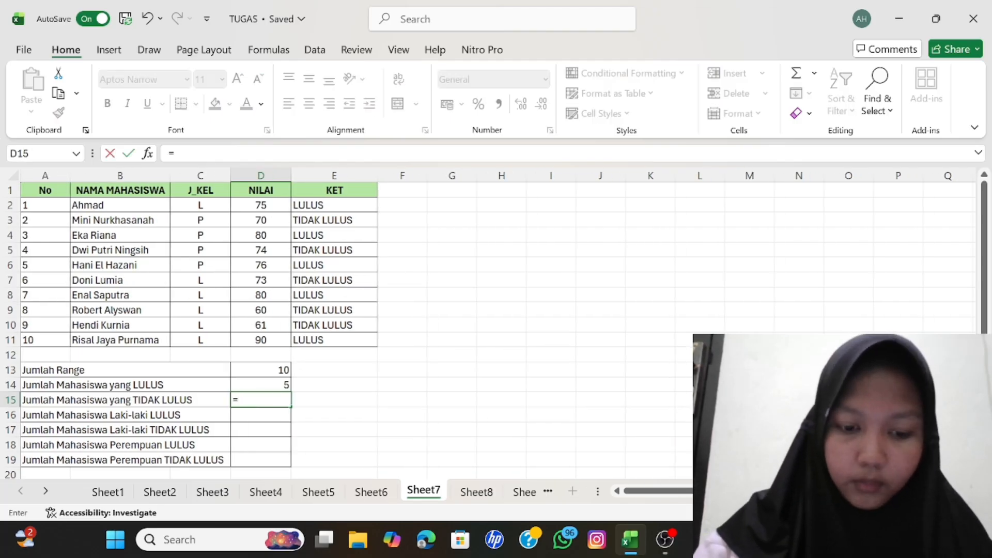
{"action": "type", "text": "COUNTIF"}
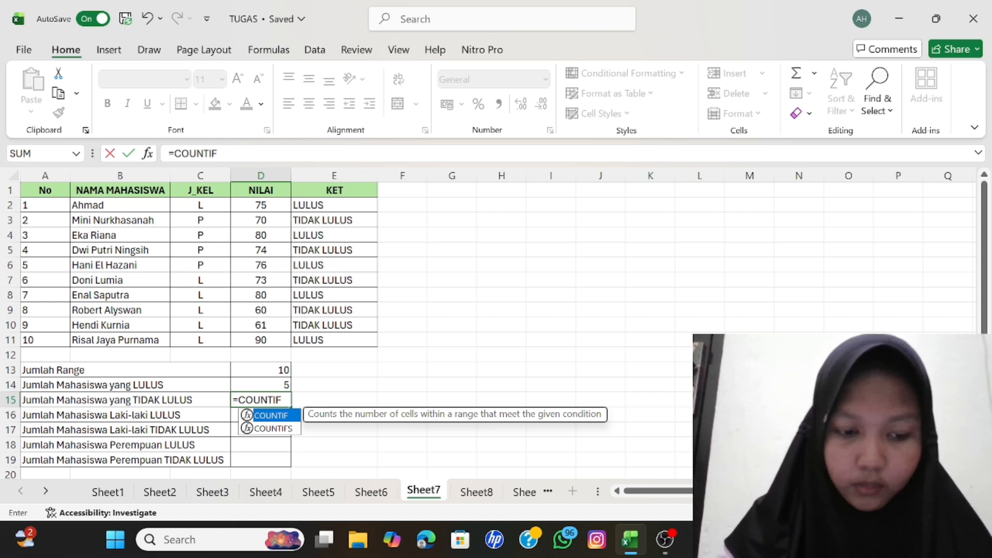
{"action": "type", "text": "("}
{"action": "left_click_drag", "start_coordinate": [330, 204], "coordinate": [331, 338]}
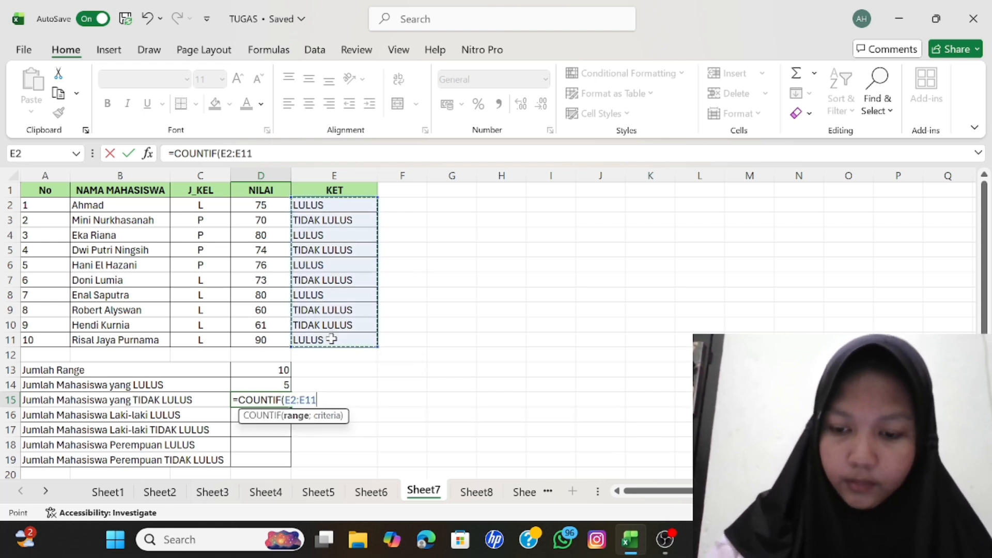
{"action": "type", "text": ";\""}
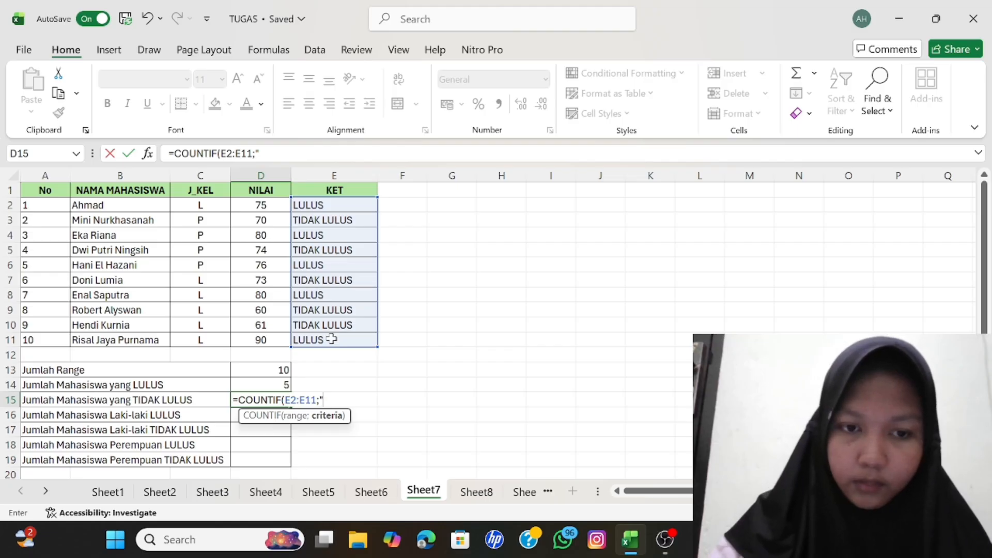
{"action": "type", "text": "TIDAK LULU"}
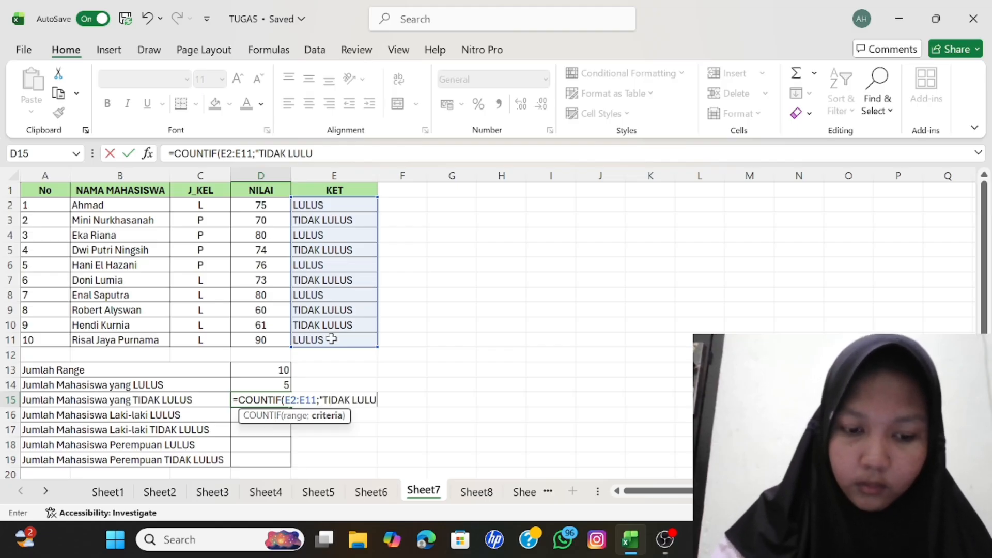
{"action": "type", "text": "S\""}
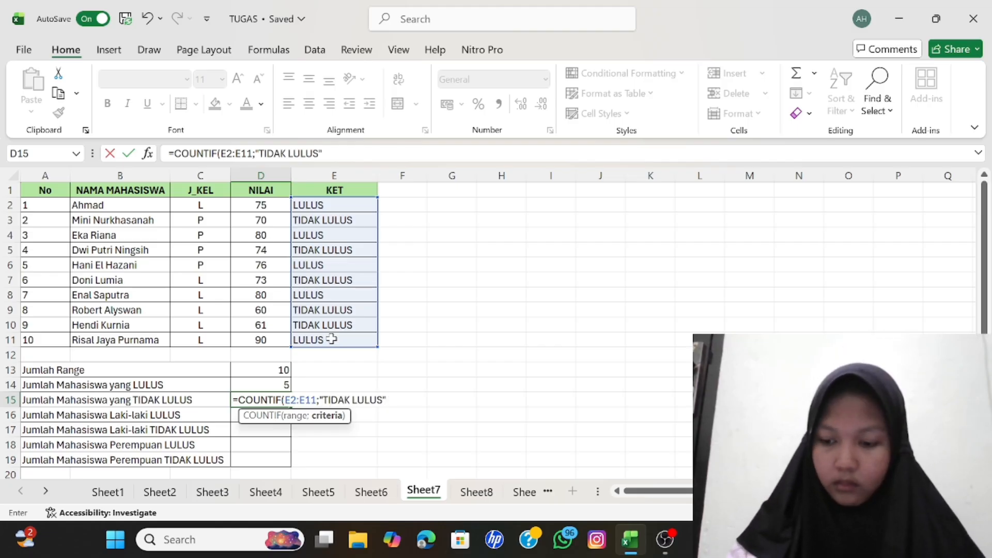
{"action": "key", "text": "Return"}
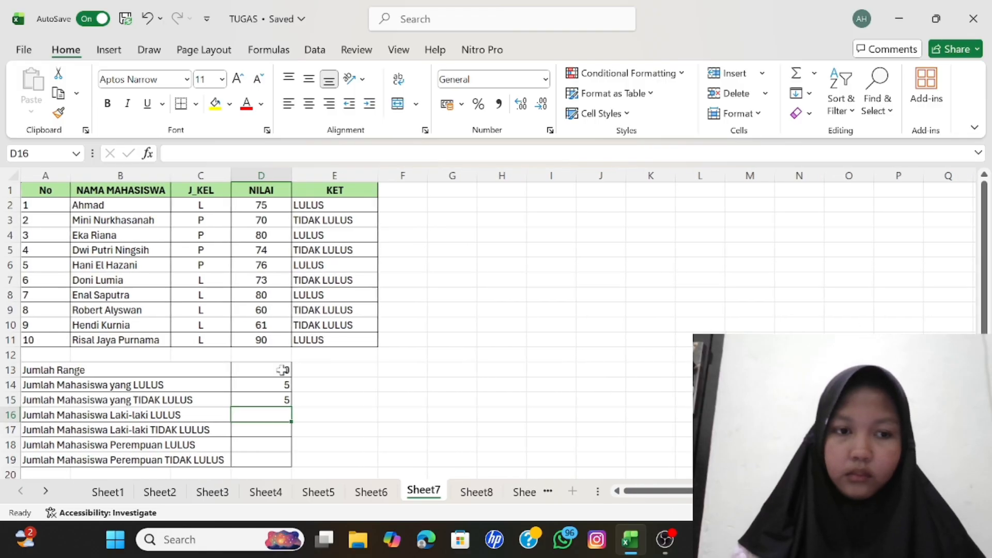
{"action": "scroll", "coordinate": [239, 409], "scroll_direction": "down", "scroll_amount": 1}
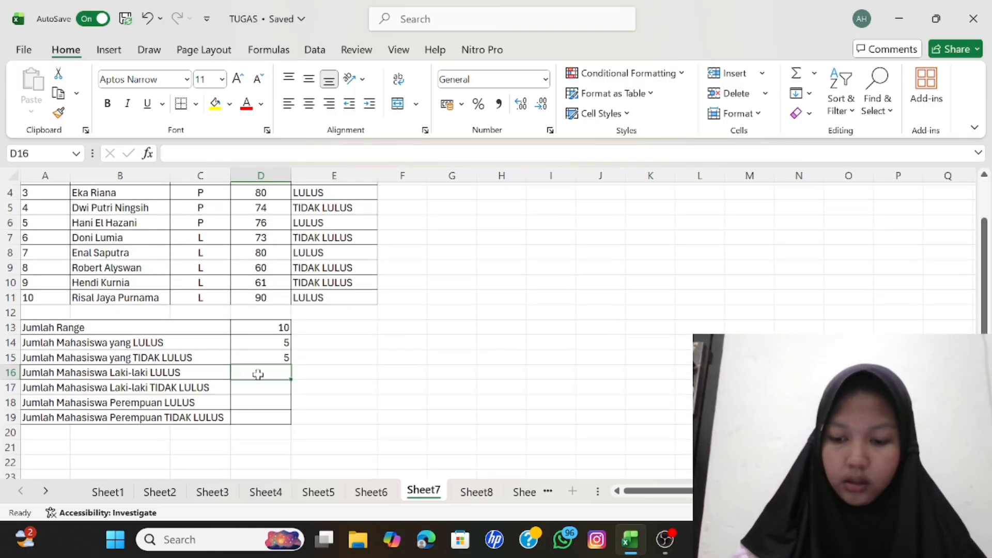
{"action": "type", "text": "=COUNTIFS"}
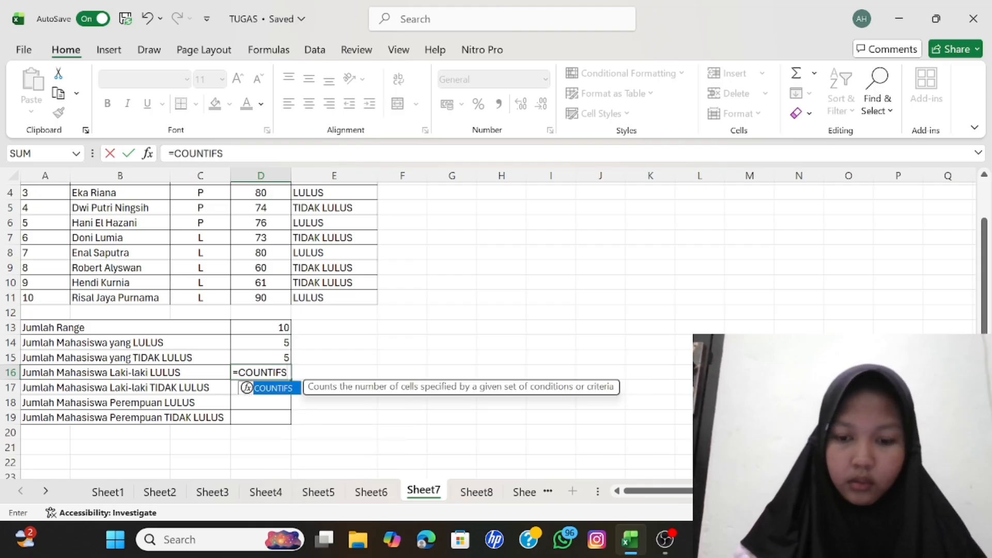
{"action": "type", "text": "("}
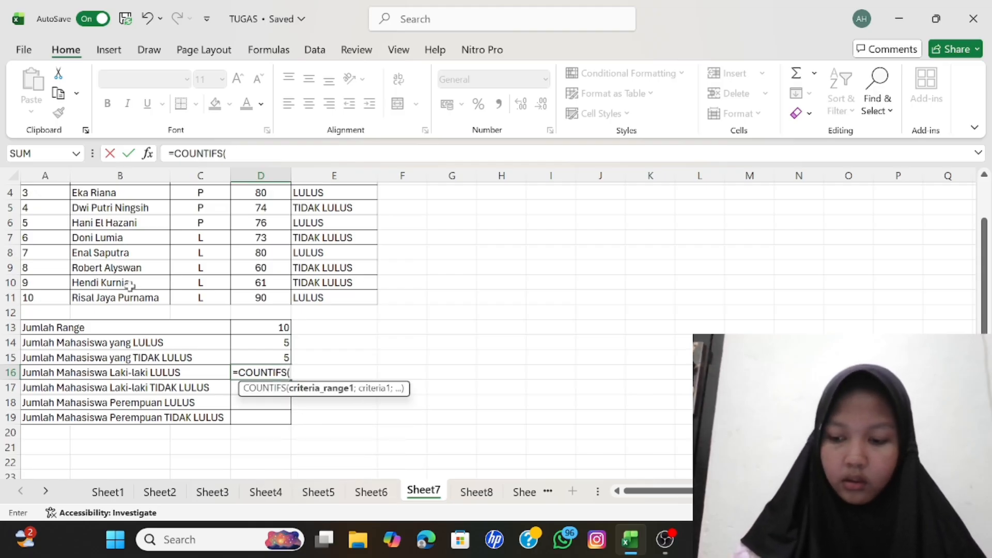
{"action": "scroll", "coordinate": [203, 234], "scroll_direction": "up", "scroll_amount": 1}
{"action": "left_click_drag", "start_coordinate": [196, 201], "coordinate": [201, 339]}
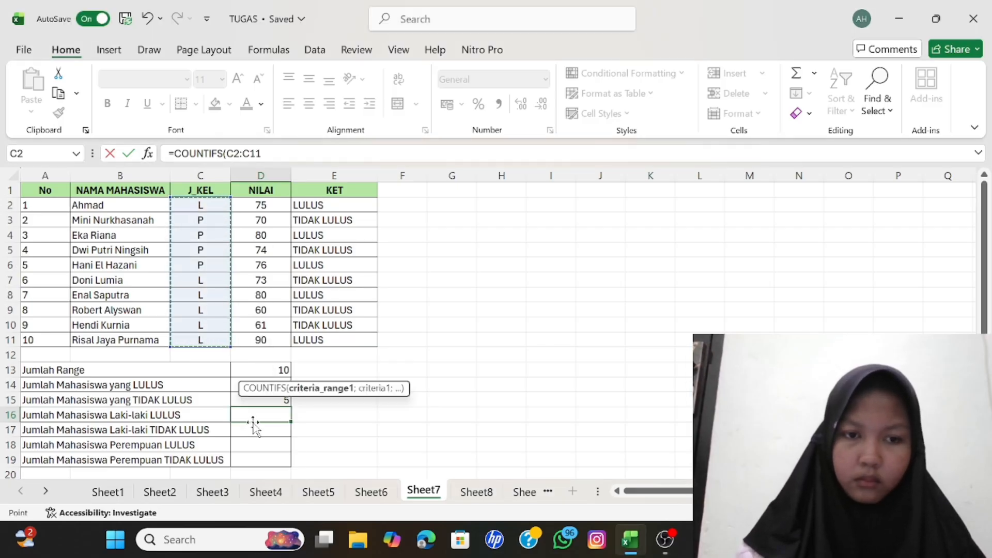
{"action": "left_click", "coordinate": [261, 415]}
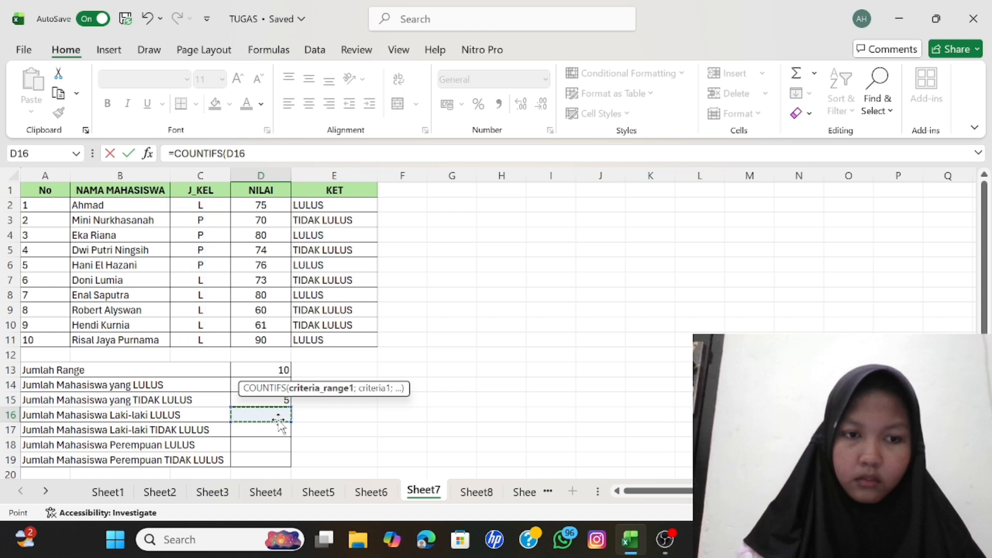
{"action": "key", "text": "BackSpace"}
{"action": "key", "text": "BackSpace"}
{"action": "key", "text": "BackSpace"}
{"action": "key", "text": "BackSpace"}
{"action": "key", "text": "BackSpace"}
{"action": "key", "text": "BackSpace"}
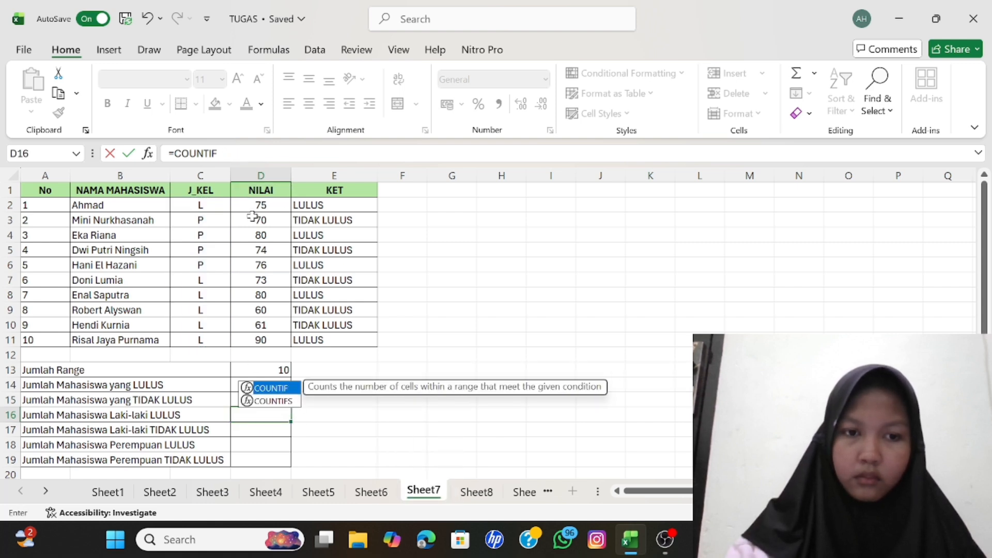
{"action": "key", "text": "Escape"}
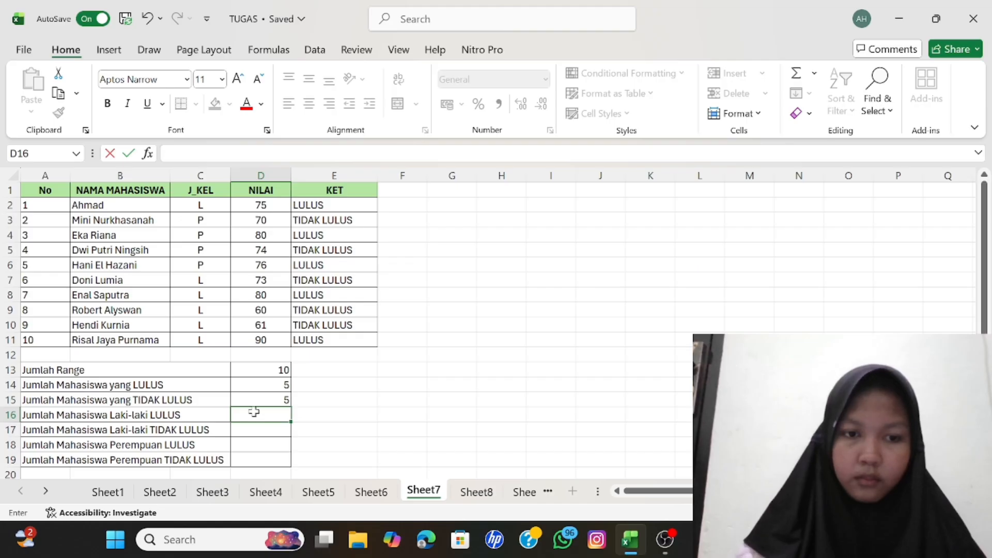
- Enter a COUNTIFS formula in D16 counting rows where C2:C11 is "L" and E2:E11 is "LULUS"
{"action": "type", "text": "=COUN"}
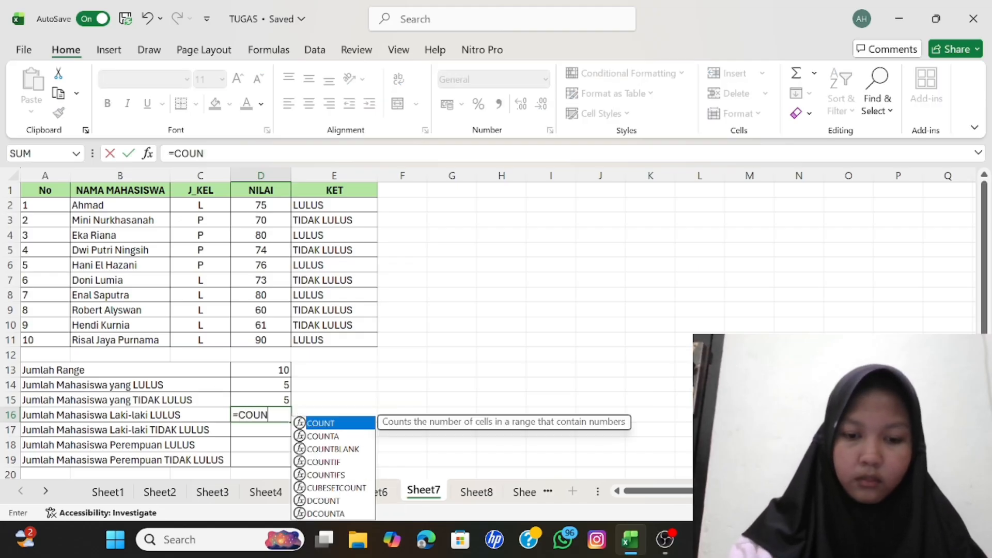
{"action": "type", "text": "TIFS("}
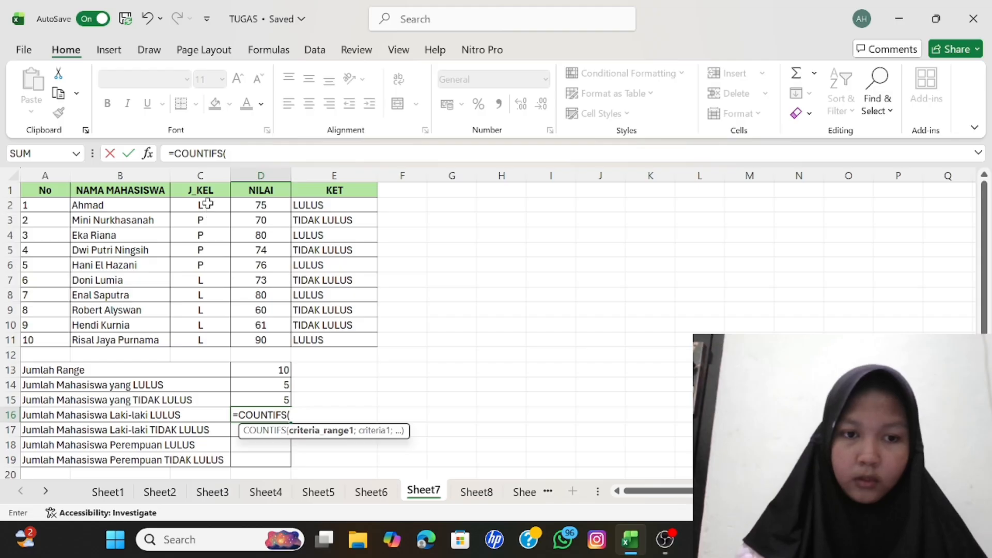
{"action": "left_click_drag", "start_coordinate": [205, 207], "coordinate": [202, 337]}
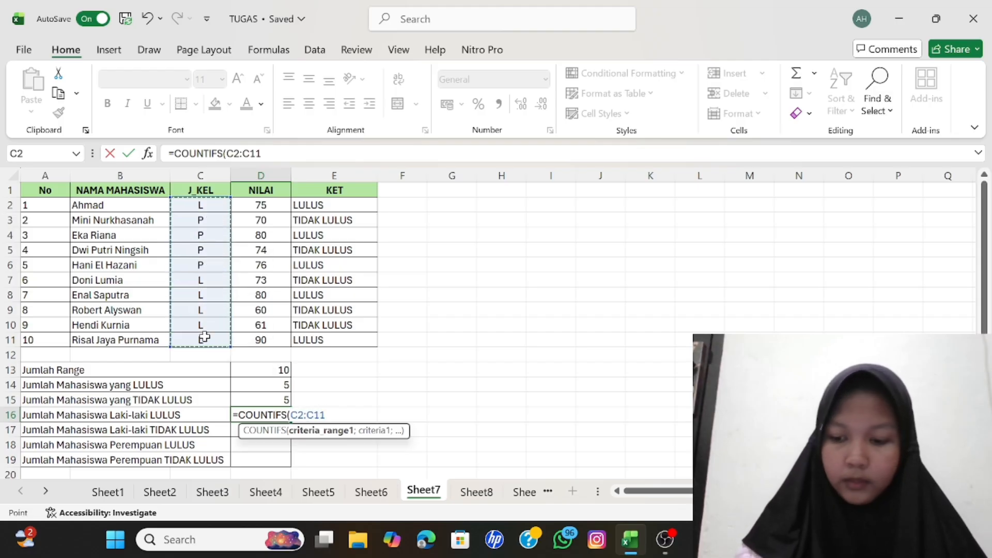
{"action": "type", "text": ";"}
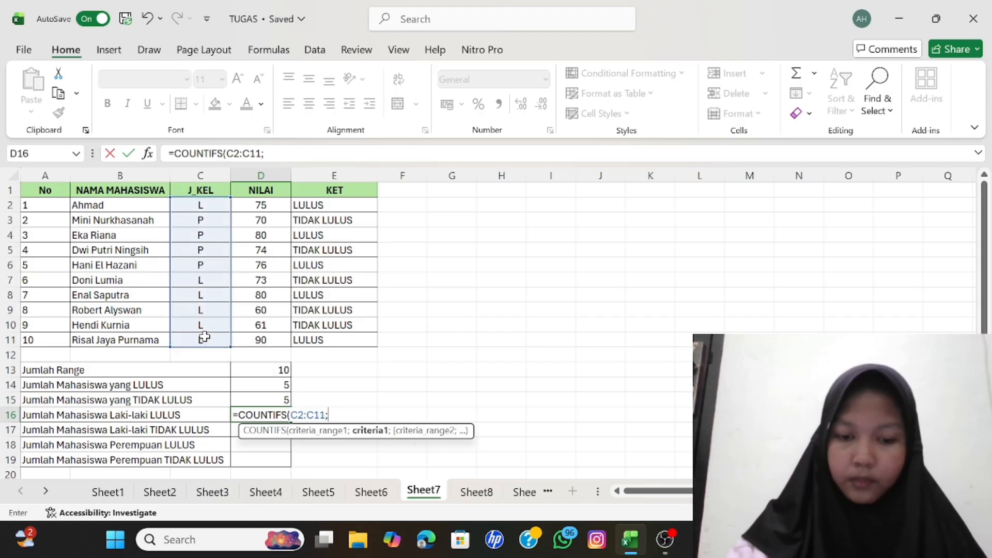
{"action": "type", "text": "\"L"}
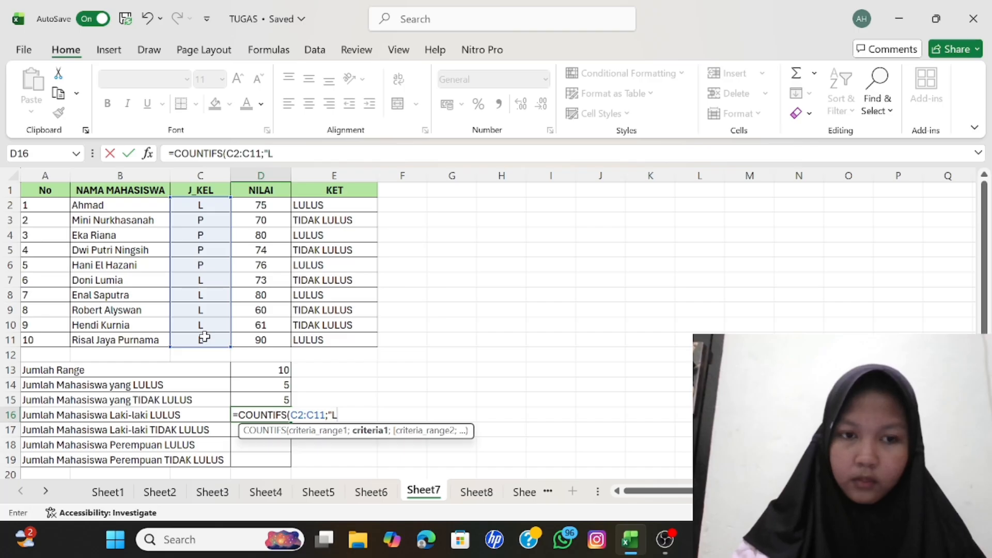
{"action": "type", "text": "\";"}
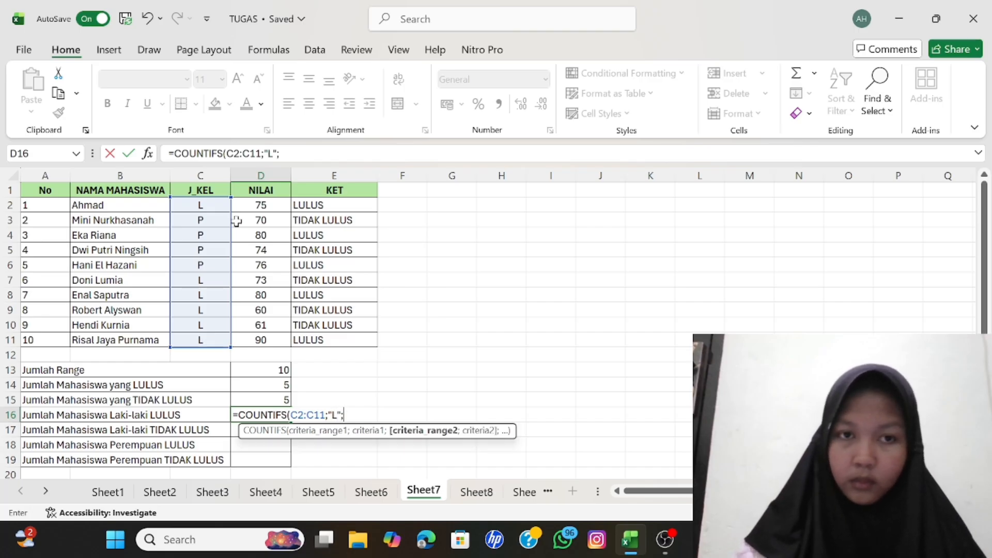
{"action": "left_click_drag", "start_coordinate": [298, 206], "coordinate": [317, 342]}
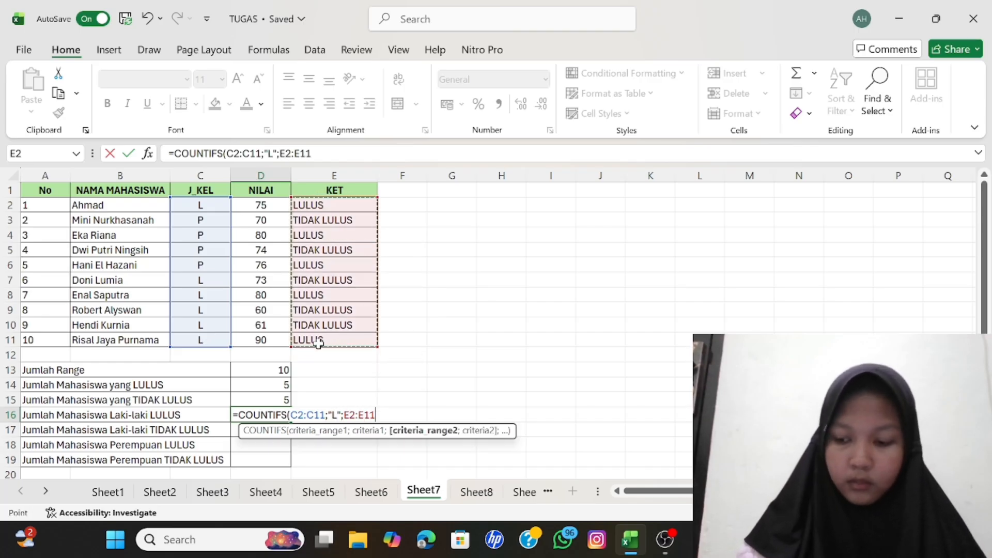
{"action": "type", "text": ";\"L"}
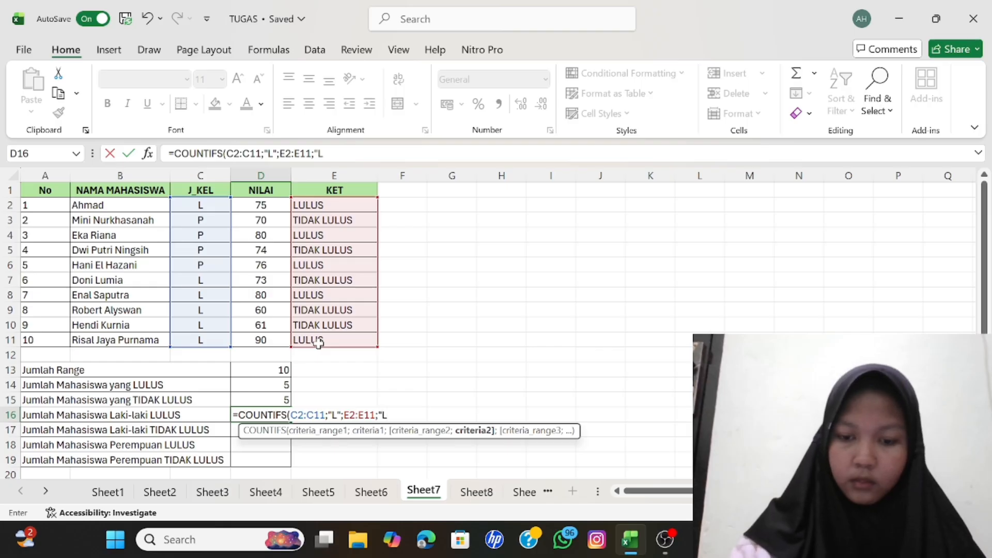
{"action": "type", "text": "ULUS"}
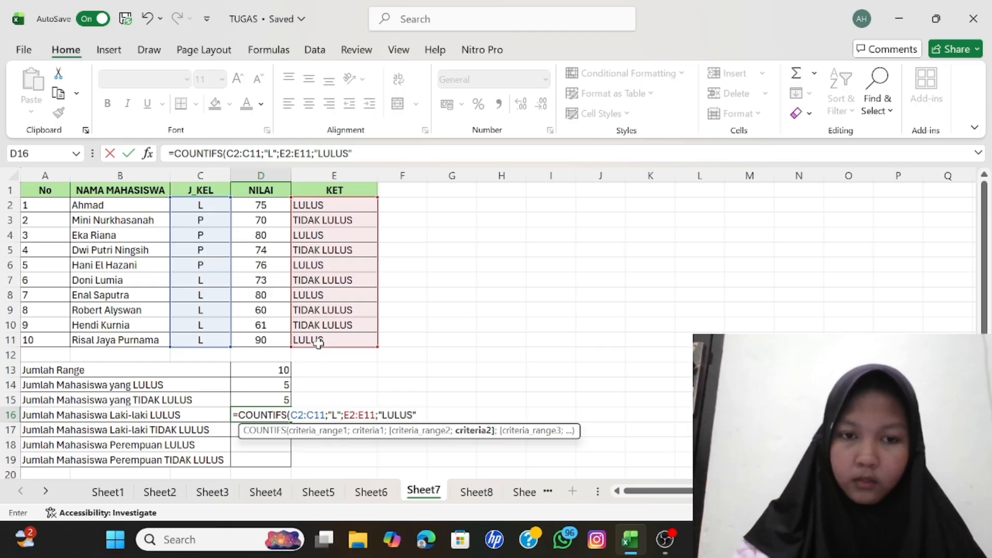
{"action": "type", "text": "\""}
{"action": "key", "text": "Return"}
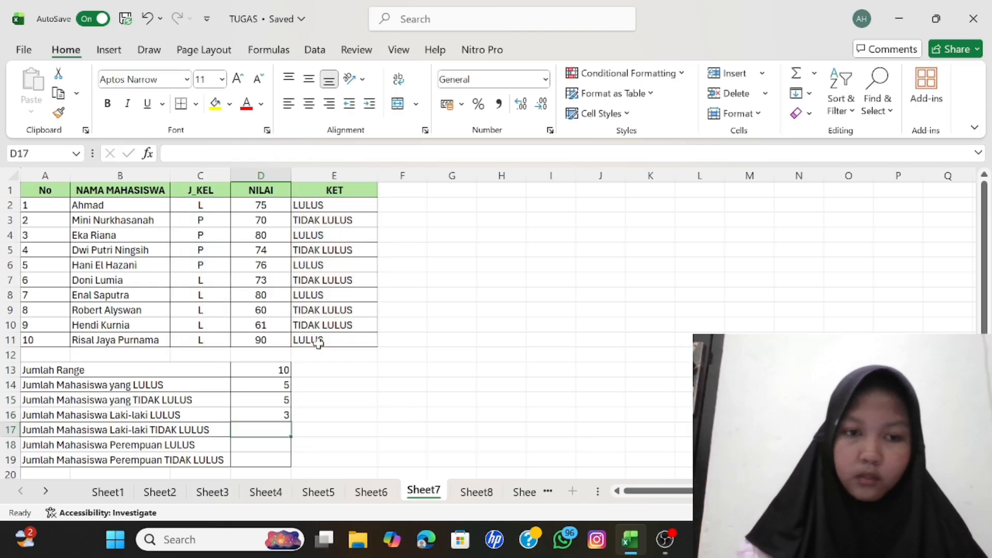
- Enter a COUNTIFS formula in D17 counting rows where C2:C11 is "L" and E2:E11 is "TIDAK LULUS"
{"action": "type", "text": "=COUNTIFS"}
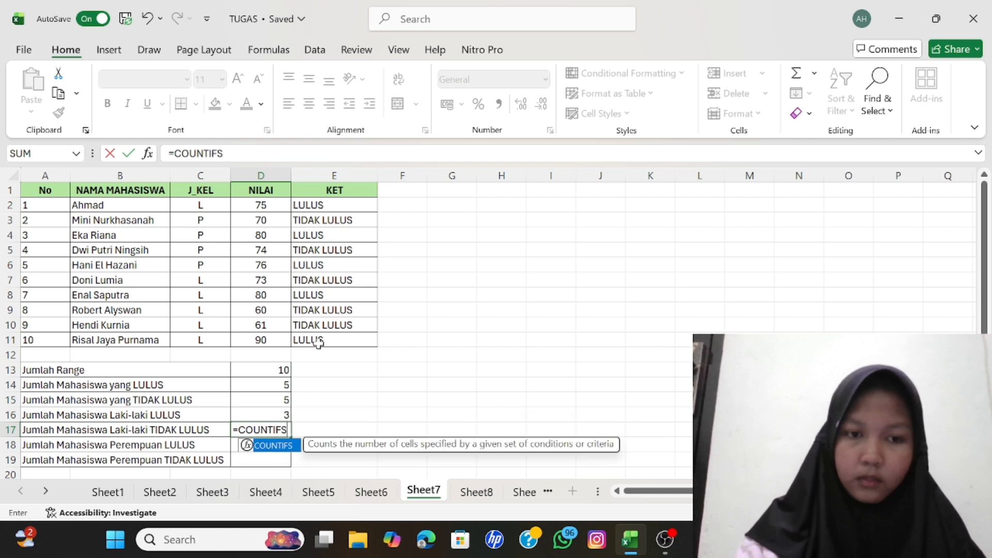
{"action": "type", "text": "("}
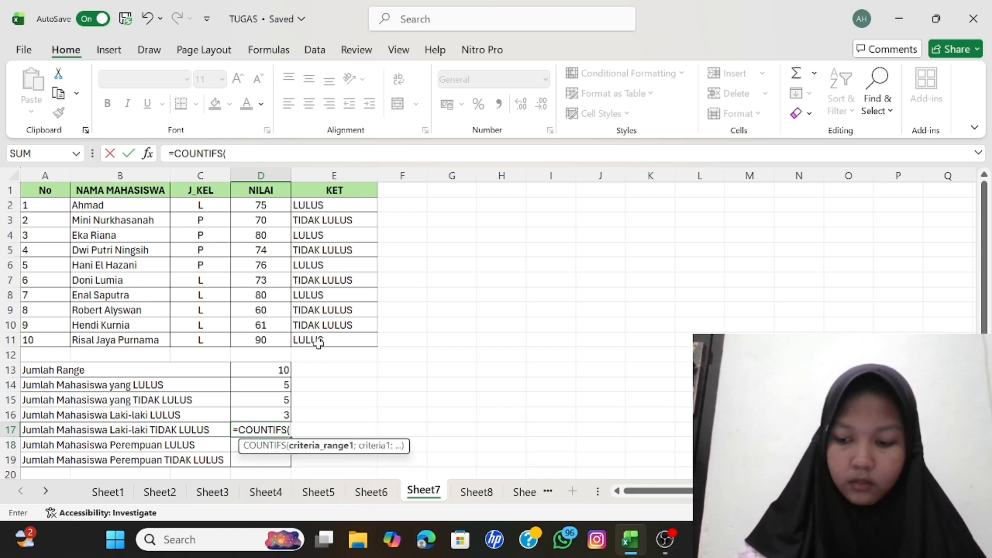
{"action": "left_click_drag", "start_coordinate": [209, 205], "coordinate": [208, 336]}
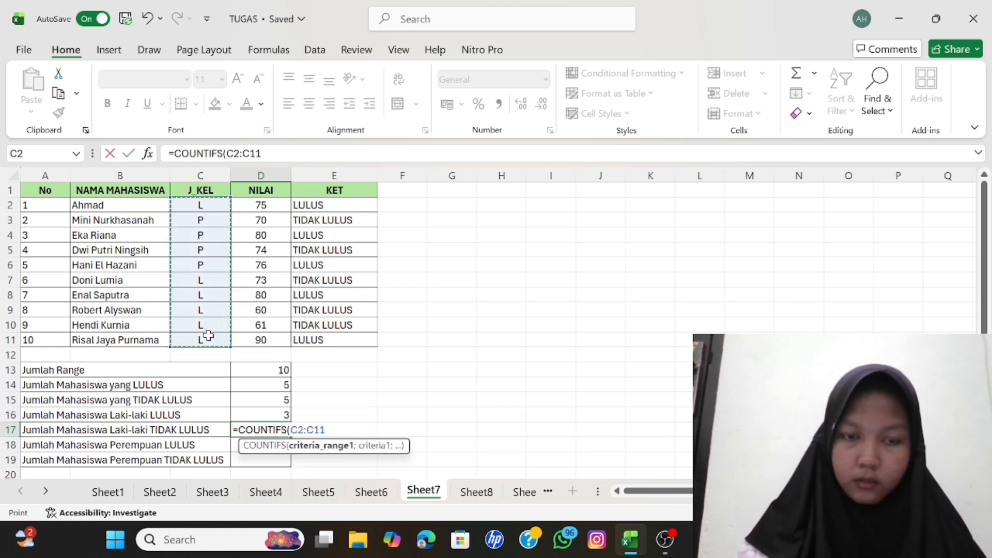
{"action": "type", "text": ";"}
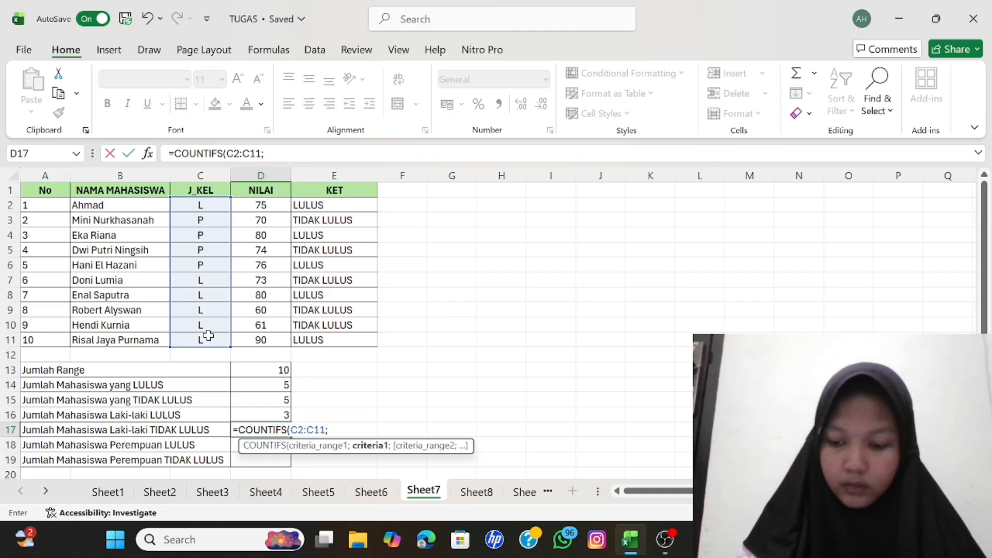
{"action": "type", "text": "L"}
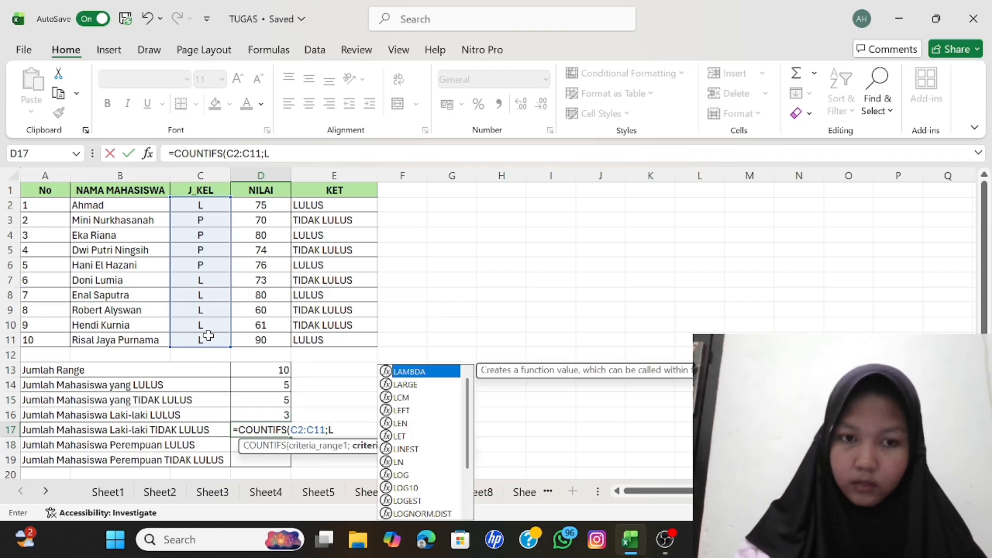
{"action": "key", "text": "BackSpace"}
{"action": "type", "text": "\"L\";"}
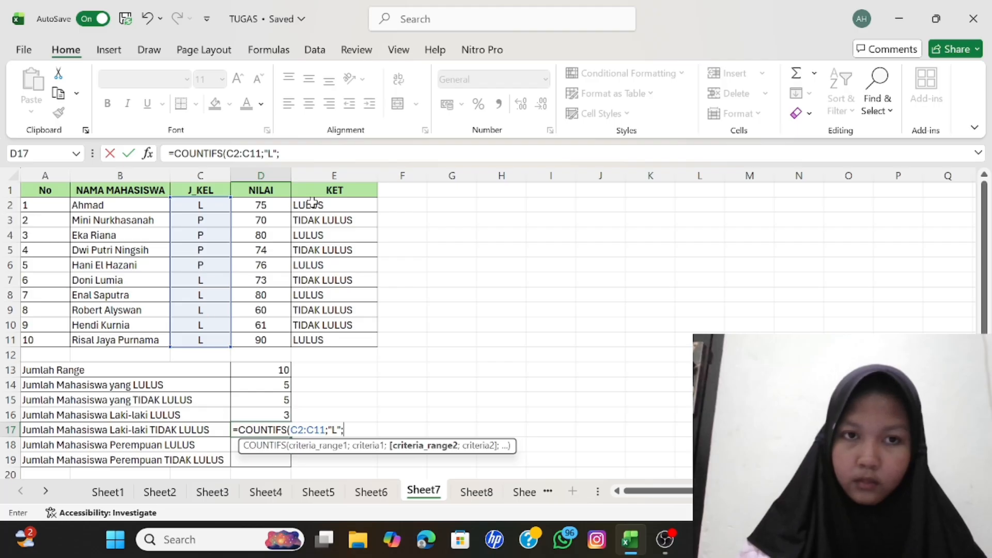
{"action": "left_click_drag", "start_coordinate": [311, 204], "coordinate": [308, 341]}
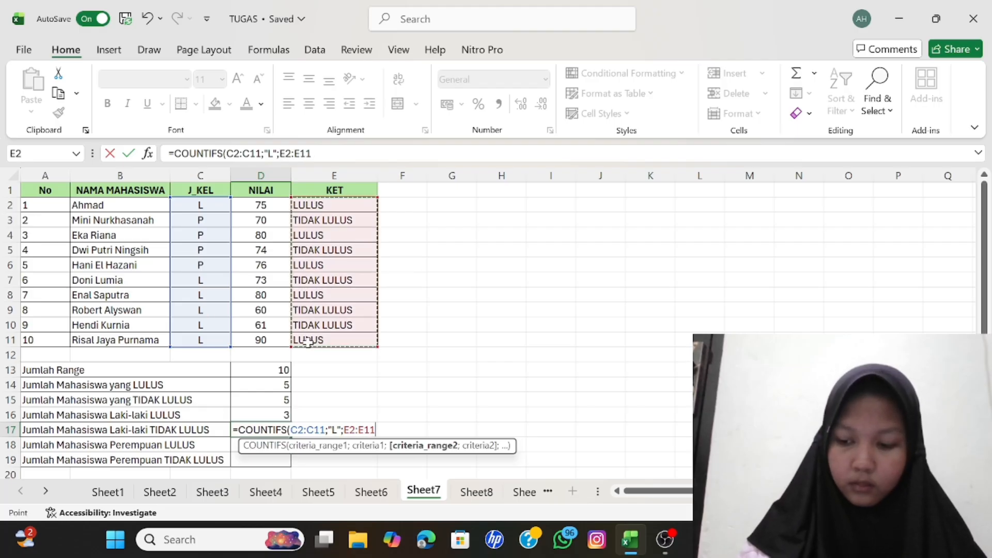
{"action": "type", "text": ";"}
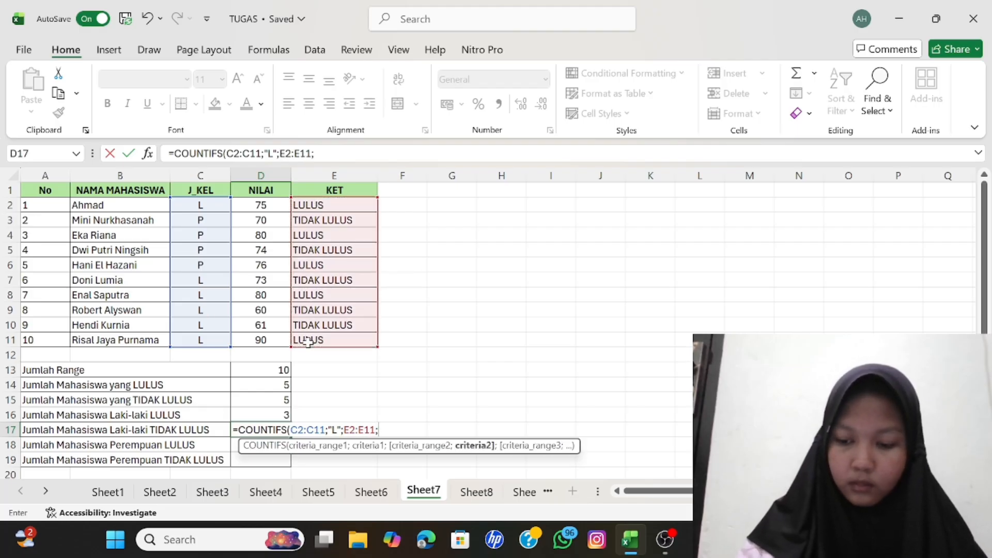
{"action": "type", "text": "\""}
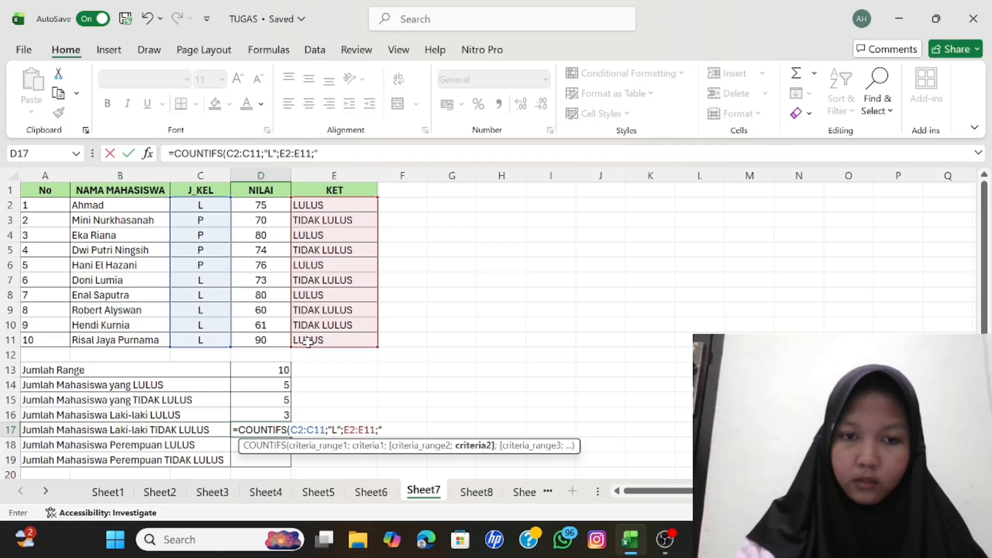
{"action": "type", "text": "TIDAK LULUS"}
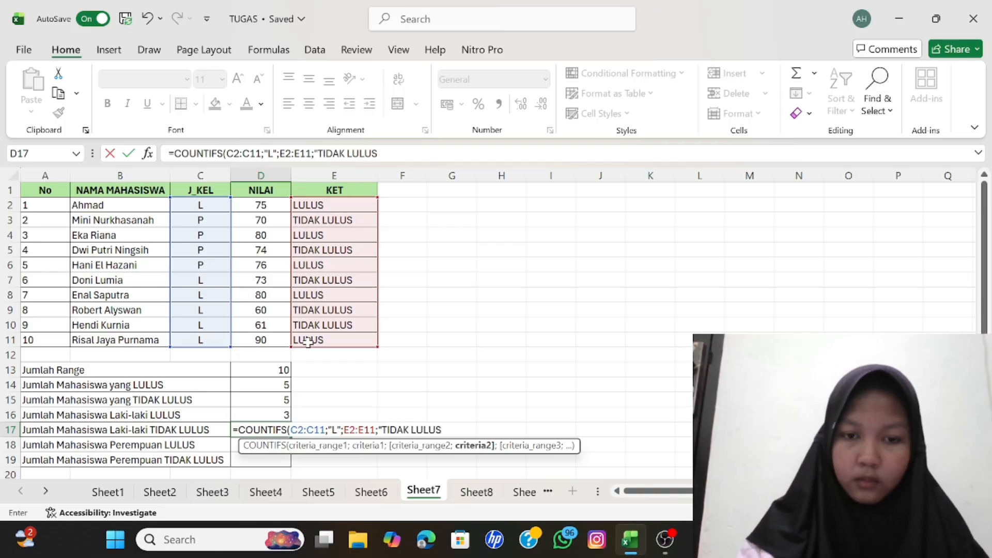
{"action": "type", "text": "\""}
{"action": "key", "text": "Return"}
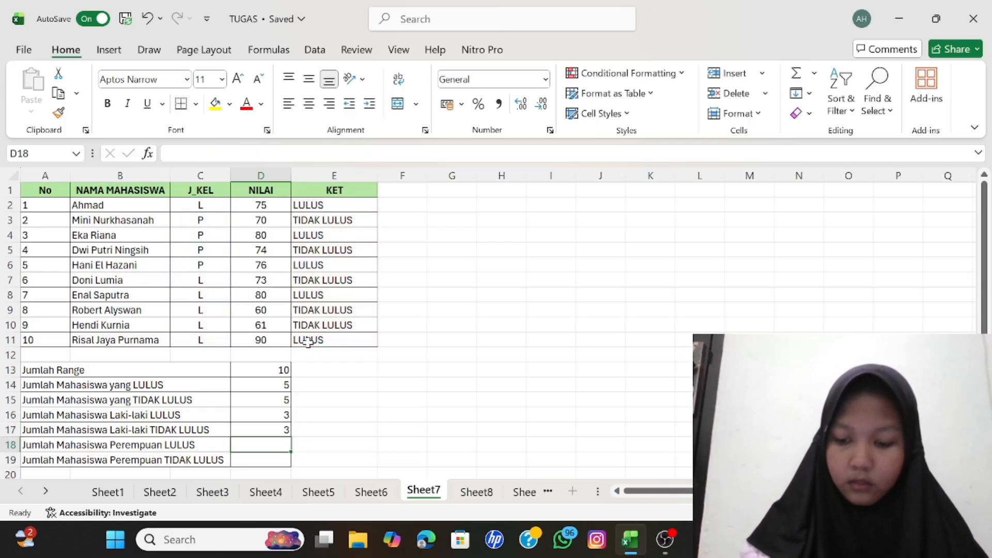
- Enter a COUNTIFS formula in D18 counting rows where C2:C11 is "P" and E2:E11 is "LULUS"
{"action": "type", "text": "=C"}
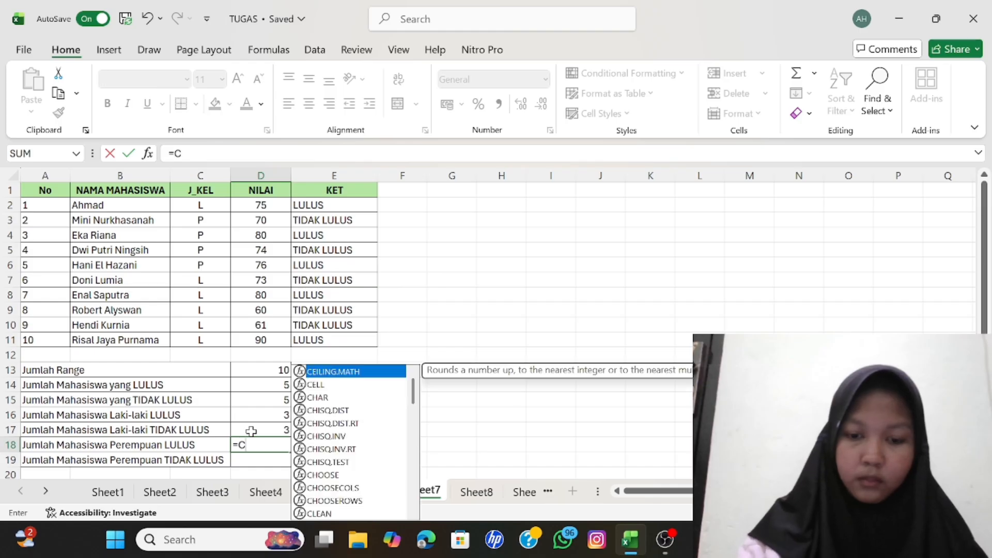
{"action": "type", "text": "OUNTIFS"}
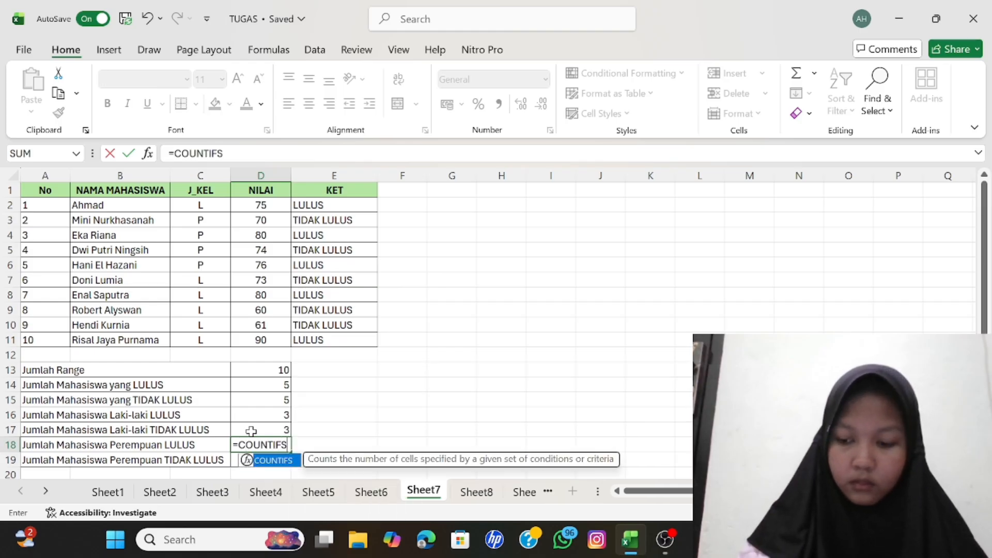
{"action": "type", "text": "("}
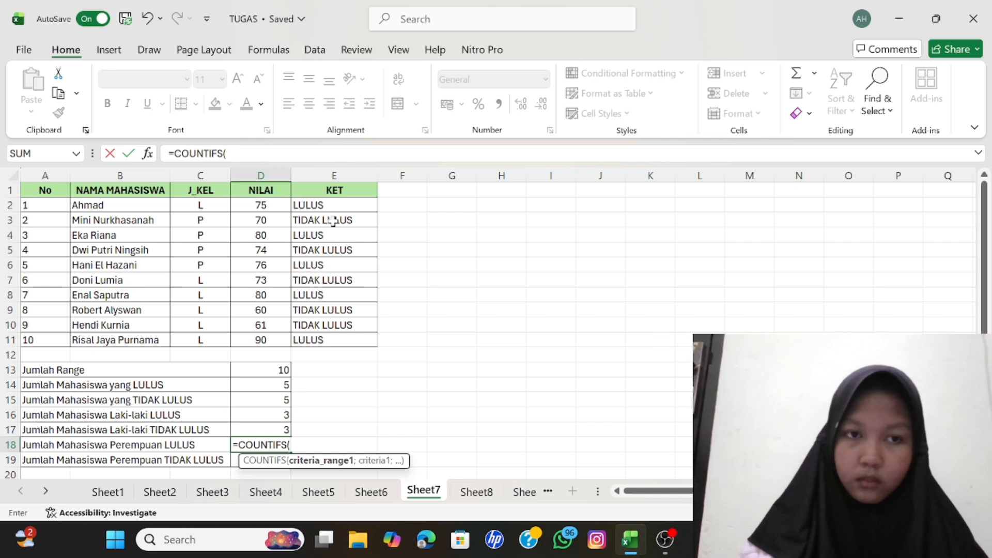
{"action": "left_click_drag", "start_coordinate": [207, 205], "coordinate": [201, 339]}
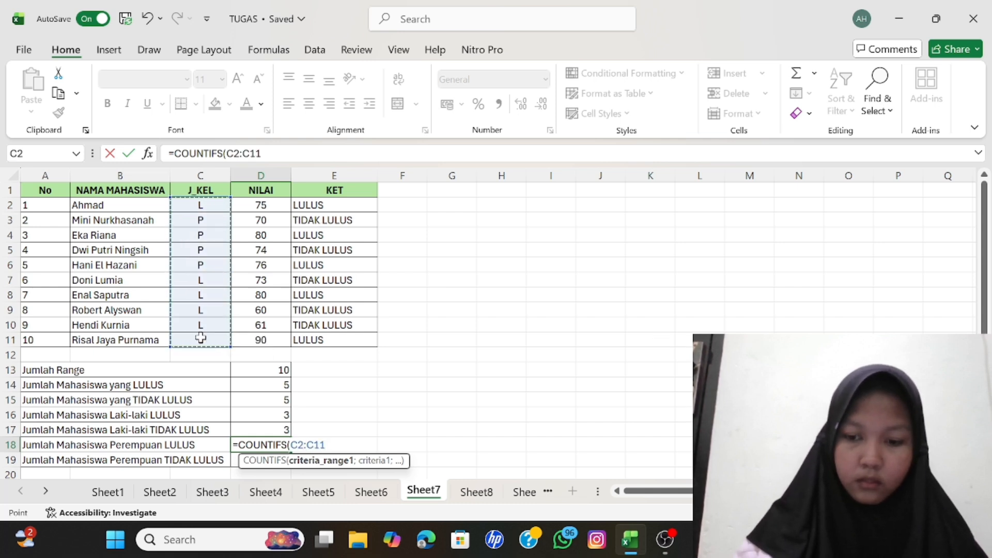
{"action": "type", "text": ";\"P"}
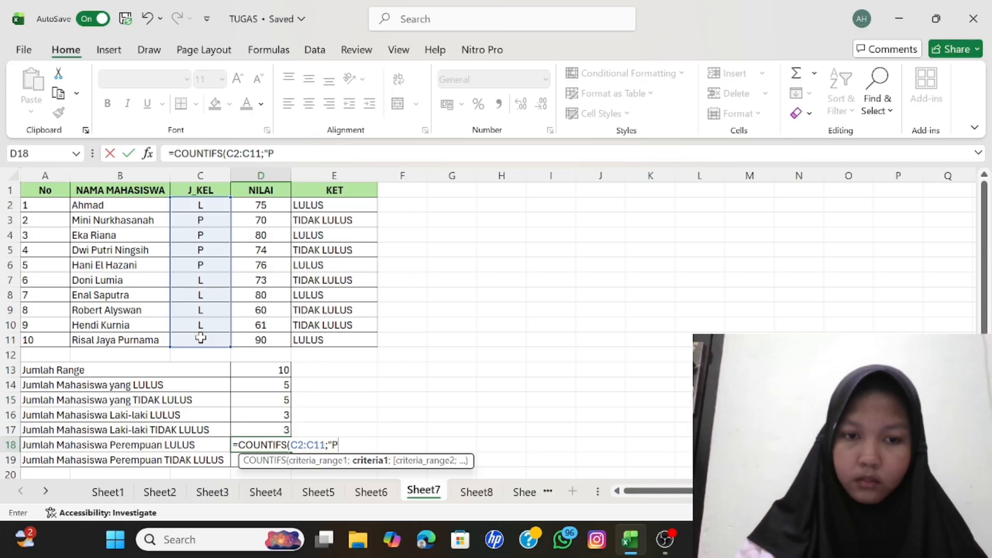
{"action": "type", "text": "\""}
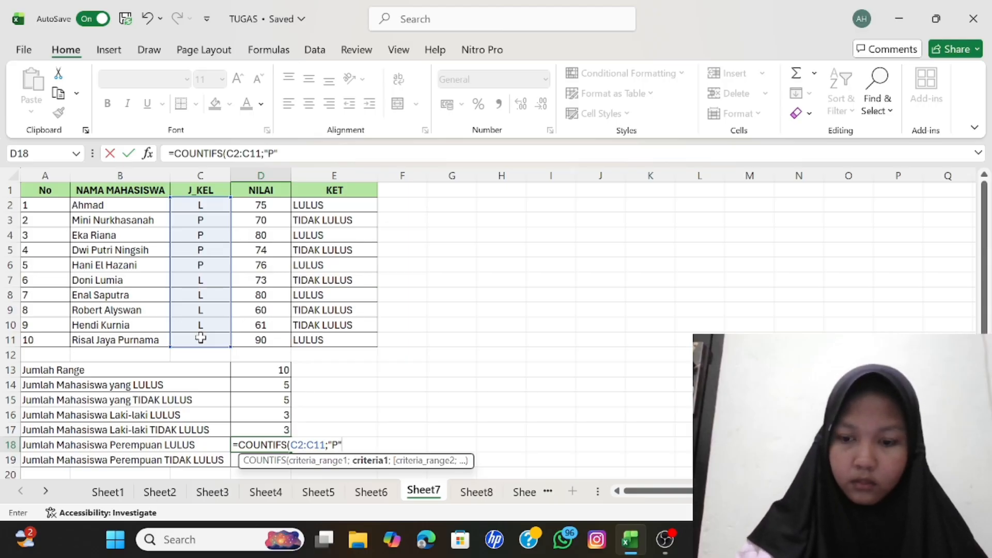
{"action": "type", "text": ";"}
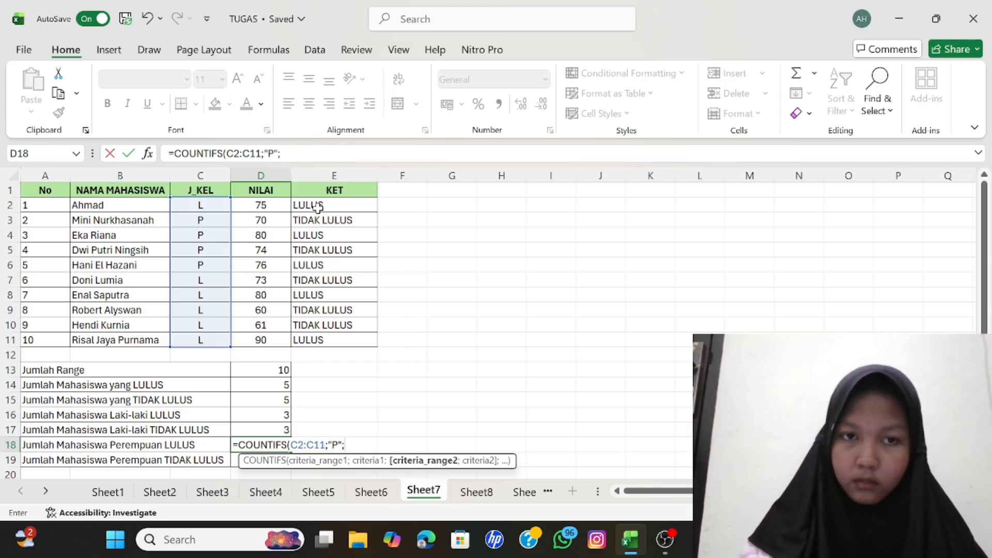
{"action": "left_click_drag", "start_coordinate": [317, 207], "coordinate": [318, 343]}
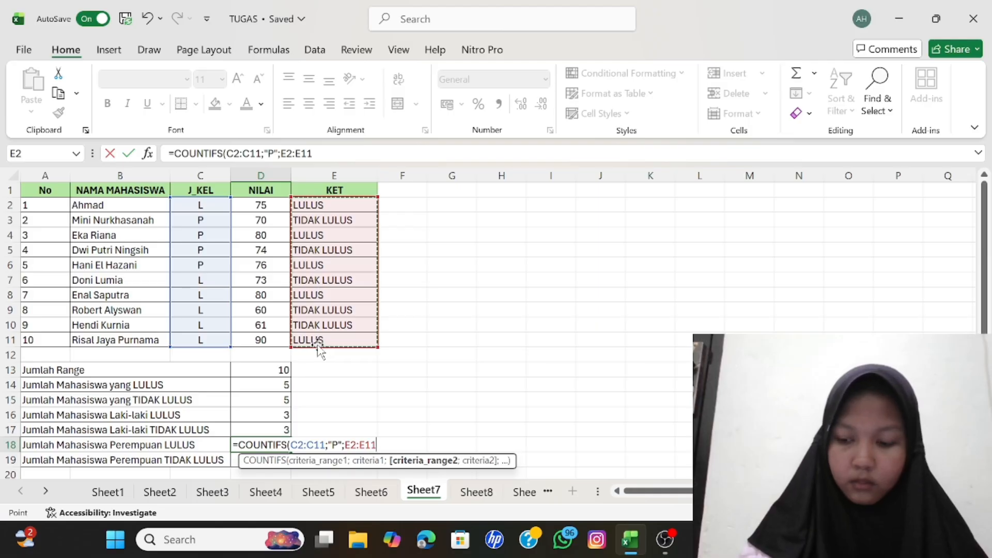
{"action": "type", "text": ";"}
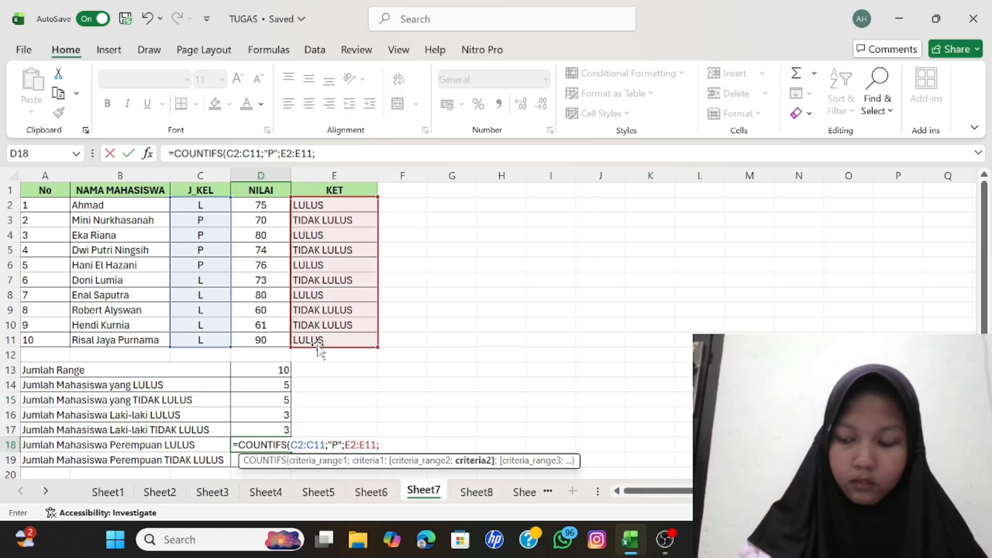
{"action": "type", "text": "\"LULUS\""}
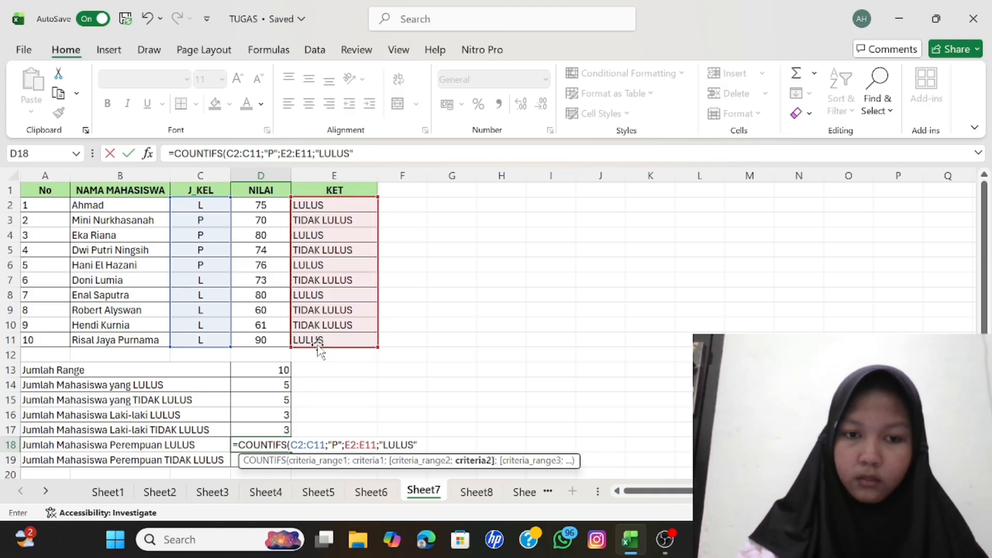
{"action": "key", "text": "Return"}
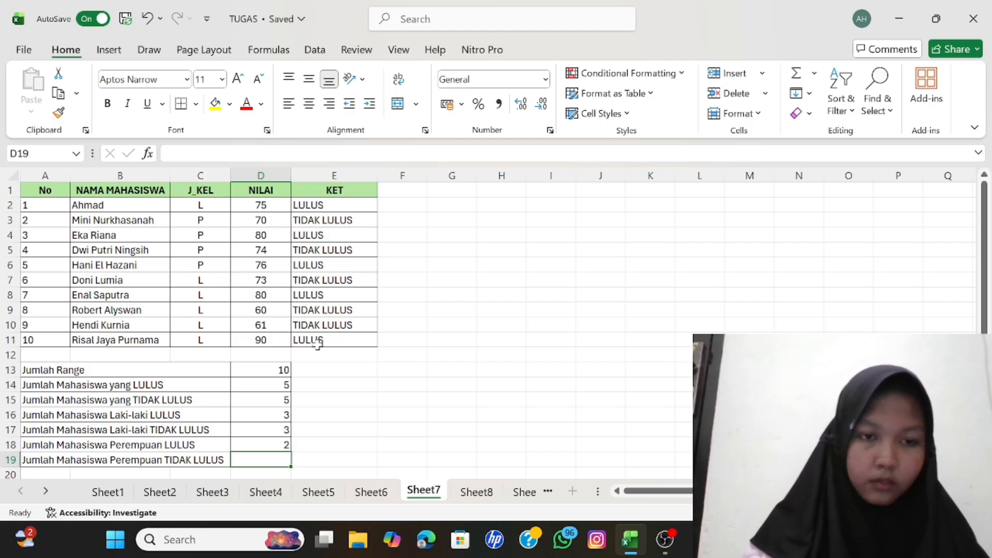
- Enter a COUNTIFS formula in D19 counting rows where C2:C11 is "P" and E2:E11 is "TIDAK LULUS"
{"action": "type", "text": "=CO"}
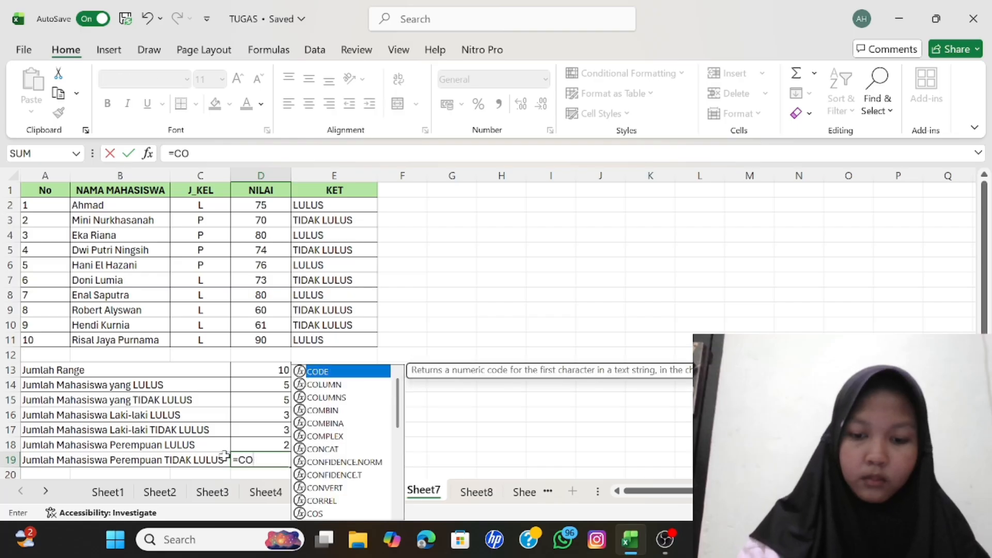
{"action": "type", "text": "UNTIFS"}
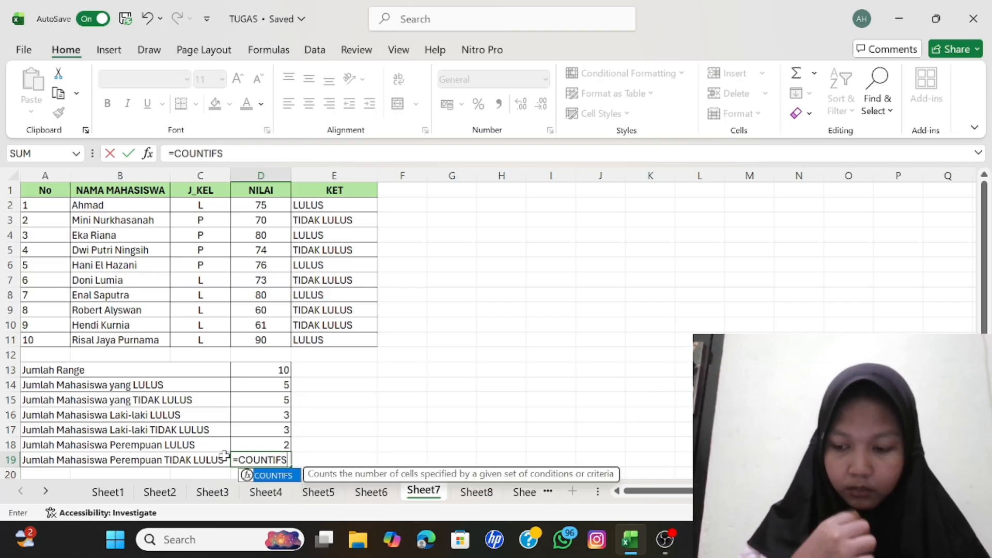
{"action": "type", "text": "("}
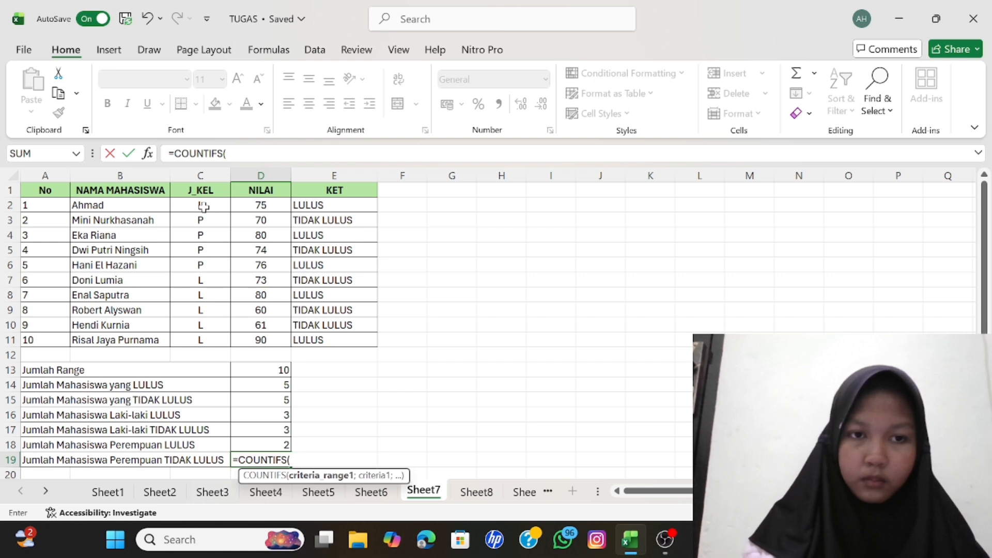
{"action": "left_click_drag", "start_coordinate": [202, 206], "coordinate": [202, 335]}
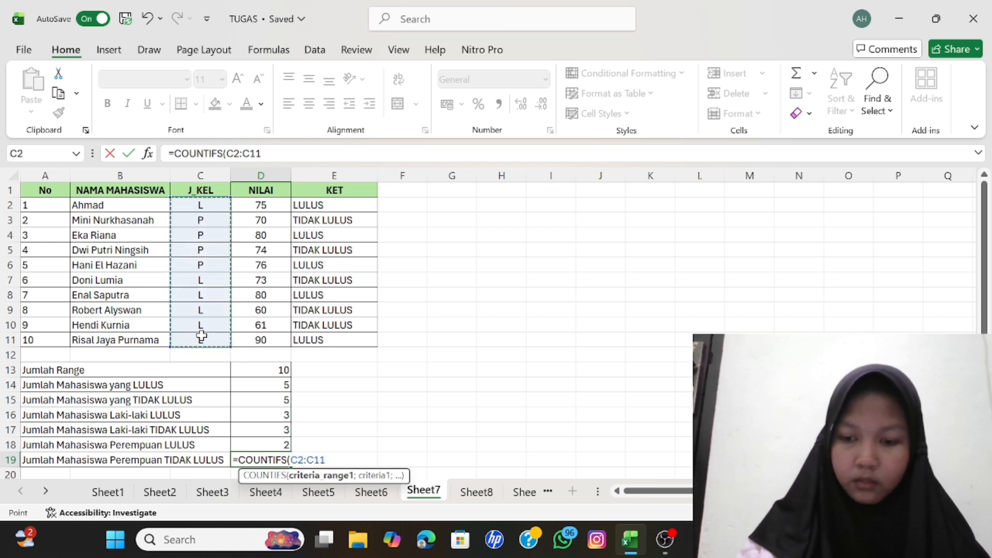
{"action": "type", "text": ";\"P"}
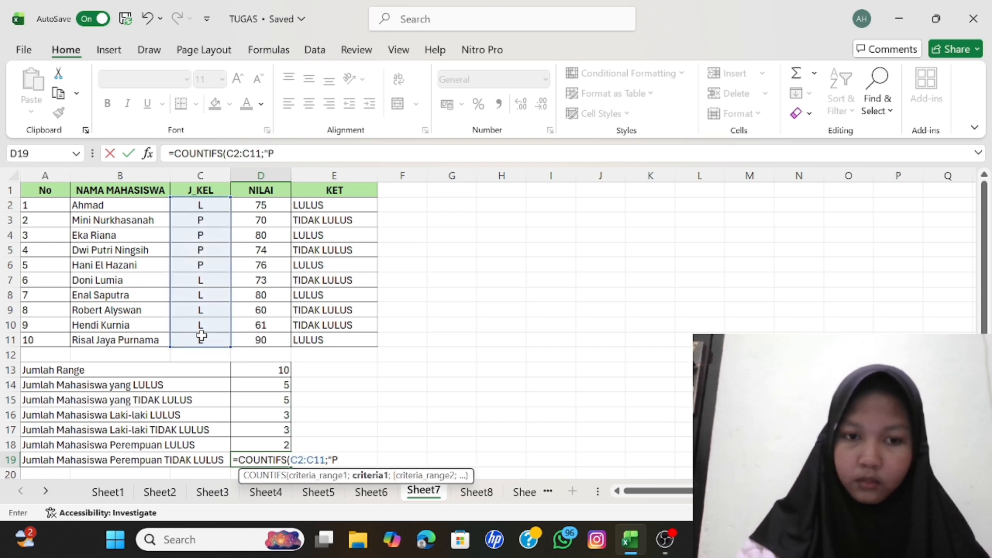
{"action": "type", "text": "\";"}
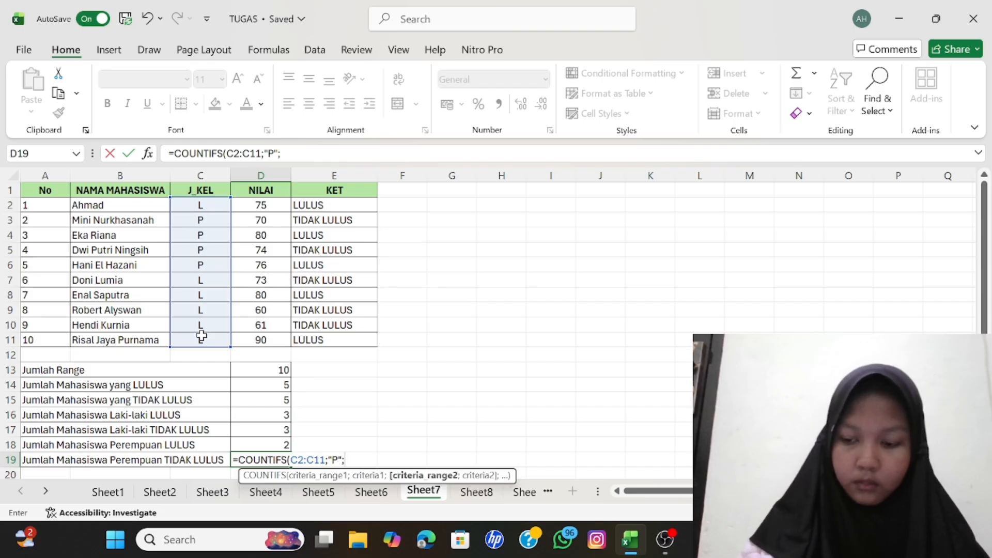
{"action": "left_click_drag", "start_coordinate": [310, 205], "coordinate": [310, 337]}
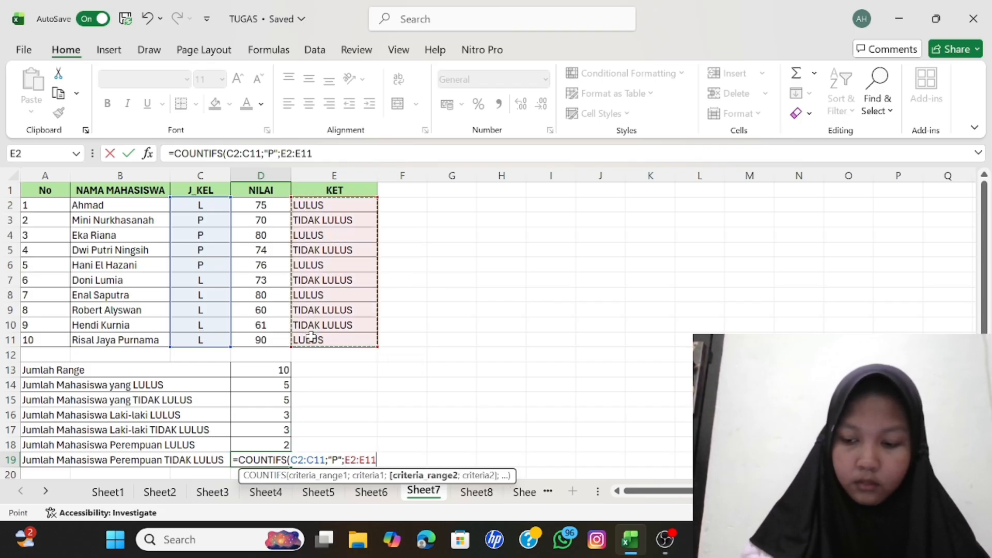
{"action": "type", "text": ";"}
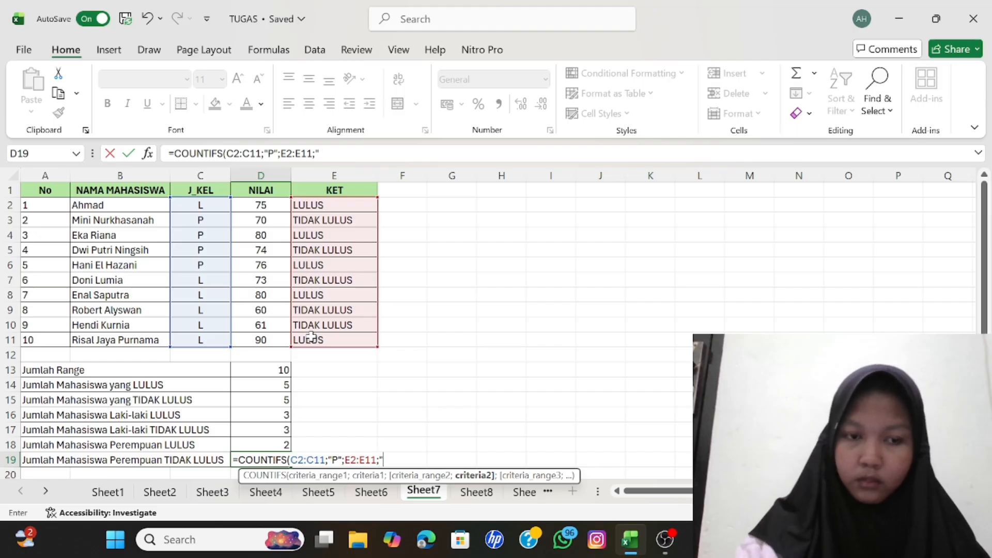
{"action": "type", "text": "\"TIDAK LULUS"}
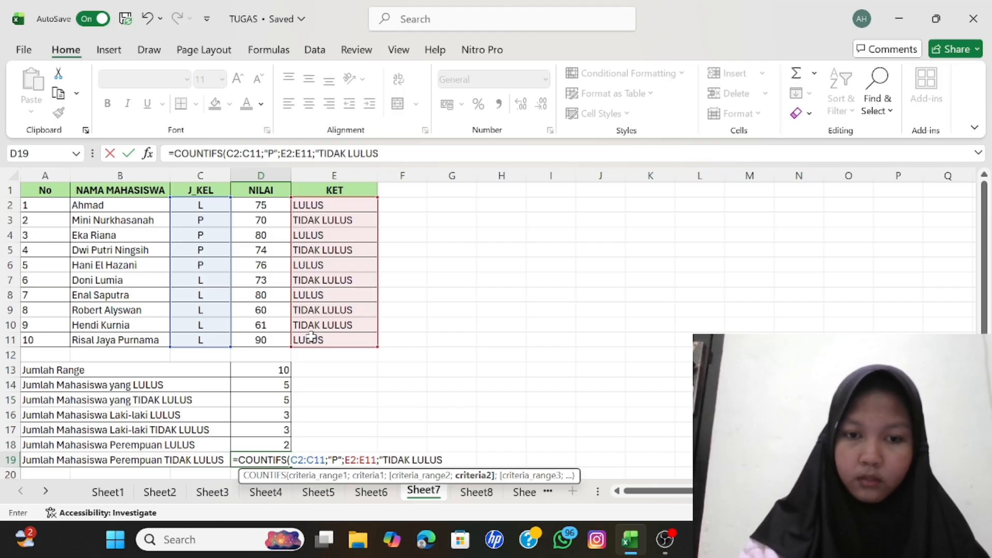
{"action": "key", "text": "Return"}
{"action": "scroll", "coordinate": [312, 341], "scroll_direction": "down", "scroll_amount": 3}
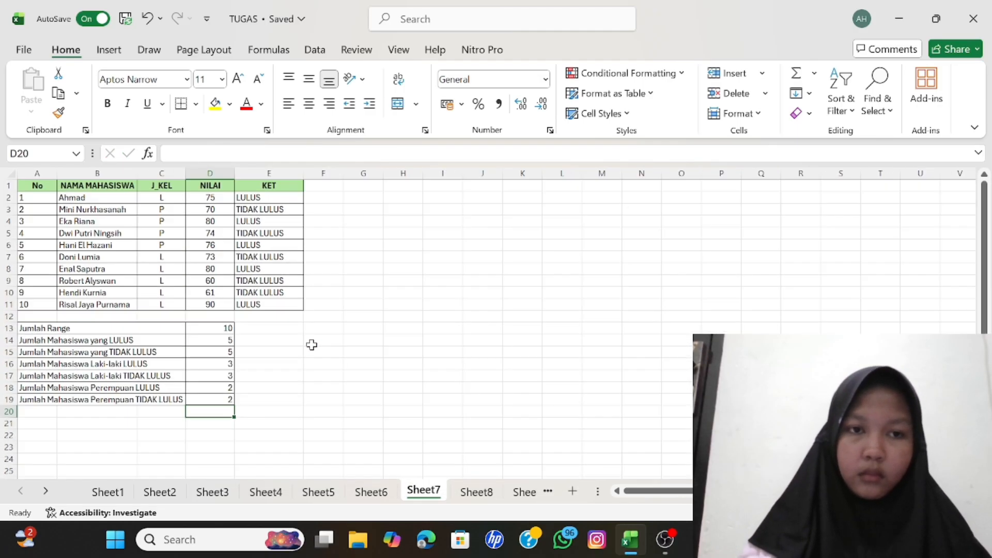
{"action": "scroll", "coordinate": [311, 344], "scroll_direction": "down", "scroll_amount": 1}
{"action": "left_click", "coordinate": [250, 368]}
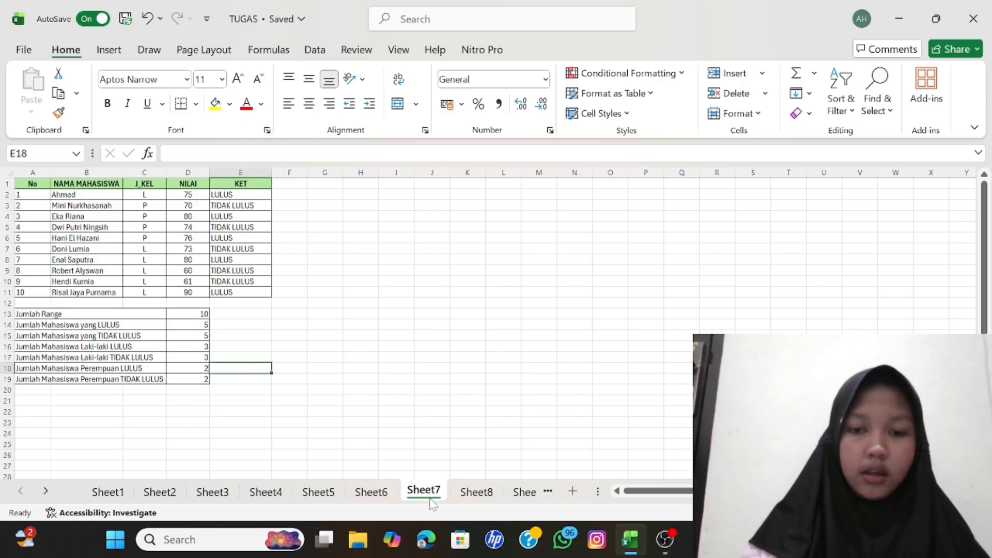
- On Sheet8, calculate TOTAL HARGA in E5 with =C5*D5 and fill the formula down to E14
{"action": "left_click", "coordinate": [492, 495]}
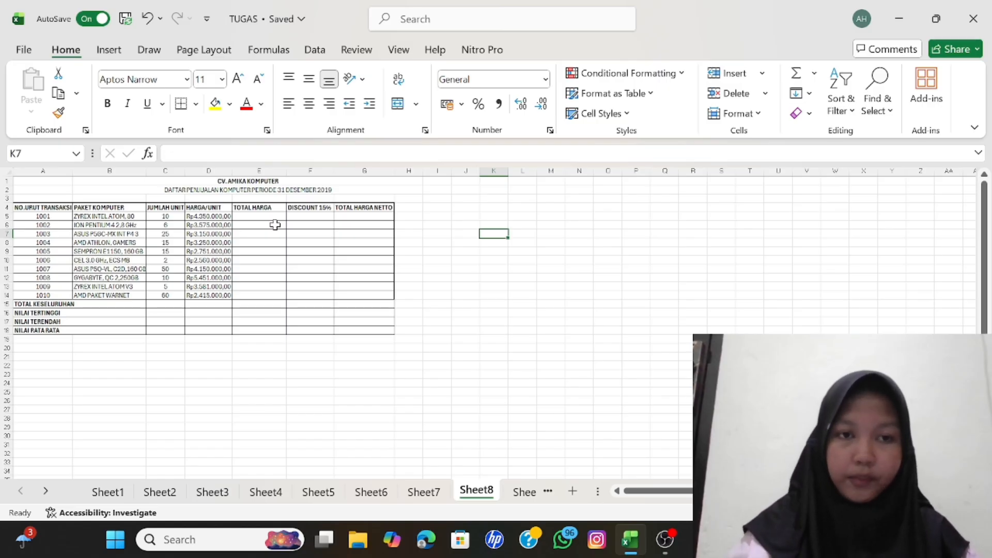
{"action": "left_click", "coordinate": [275, 216]}
{"action": "type", "text": "="}
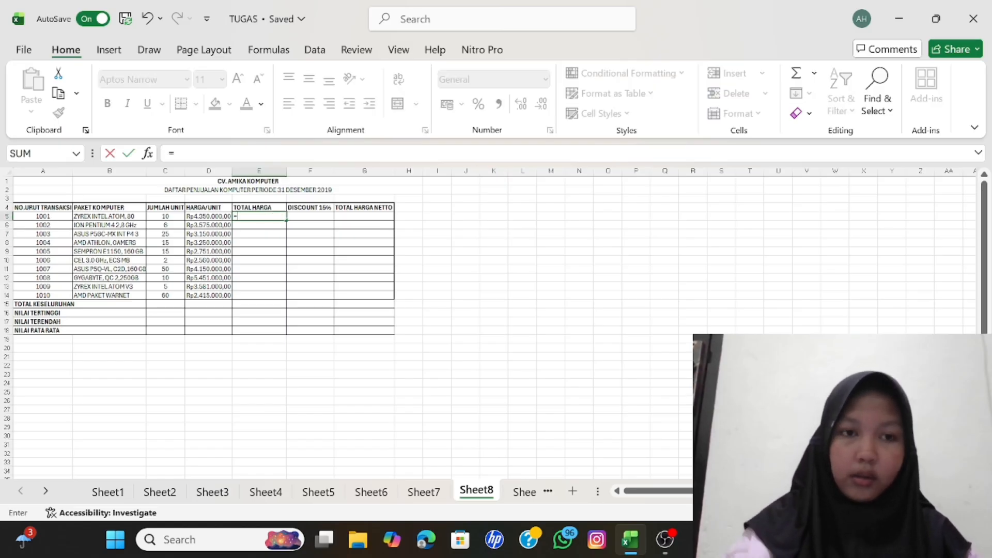
{"action": "left_click", "coordinate": [173, 216]}
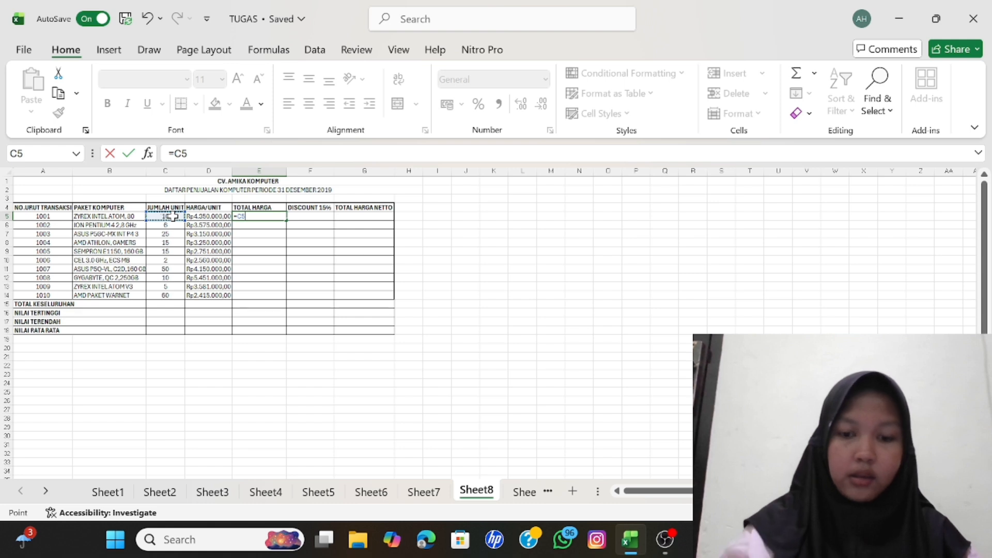
{"action": "type", "text": "*"}
{"action": "left_click", "coordinate": [205, 216]}
{"action": "key", "text": "Return"}
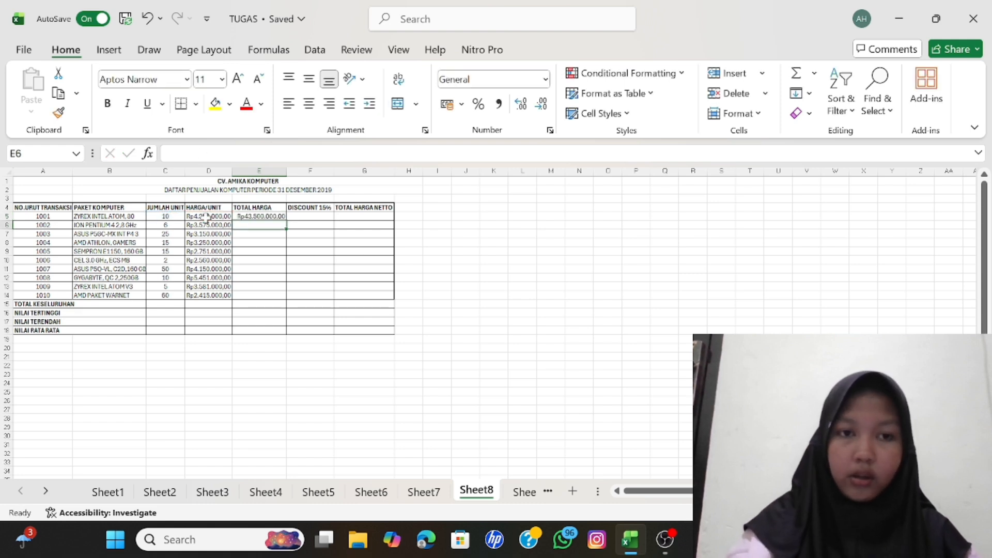
{"action": "left_click", "coordinate": [279, 217]}
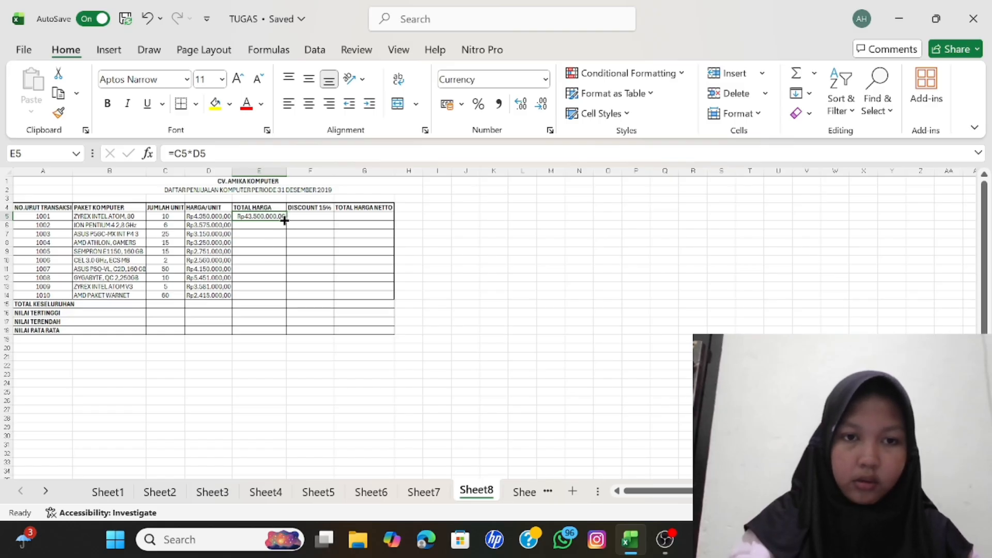
{"action": "left_click_drag", "start_coordinate": [284, 220], "coordinate": [286, 303]}
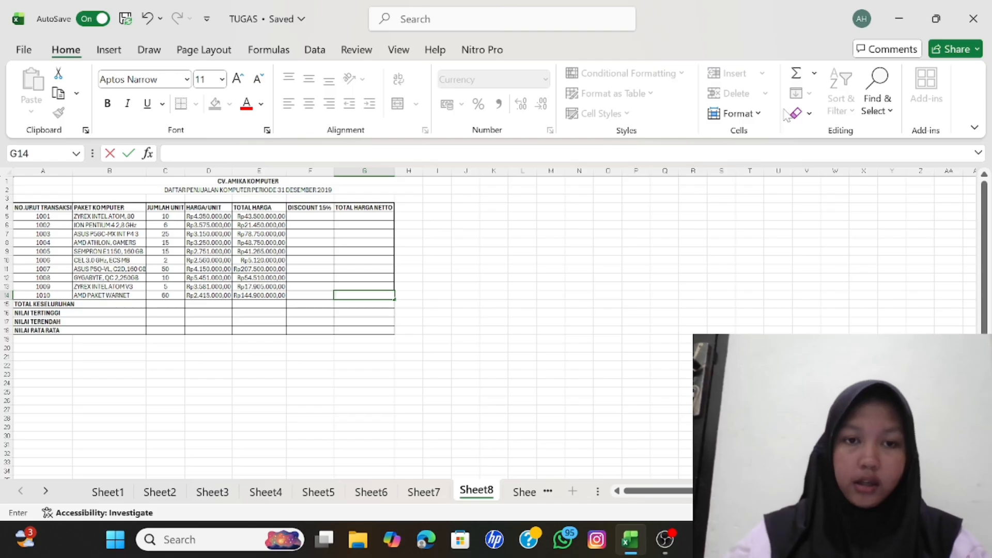
- Calculate the 15% discount in F5 with =E5*15% and fill the formula down to F14
{"action": "left_click", "coordinate": [292, 216]}
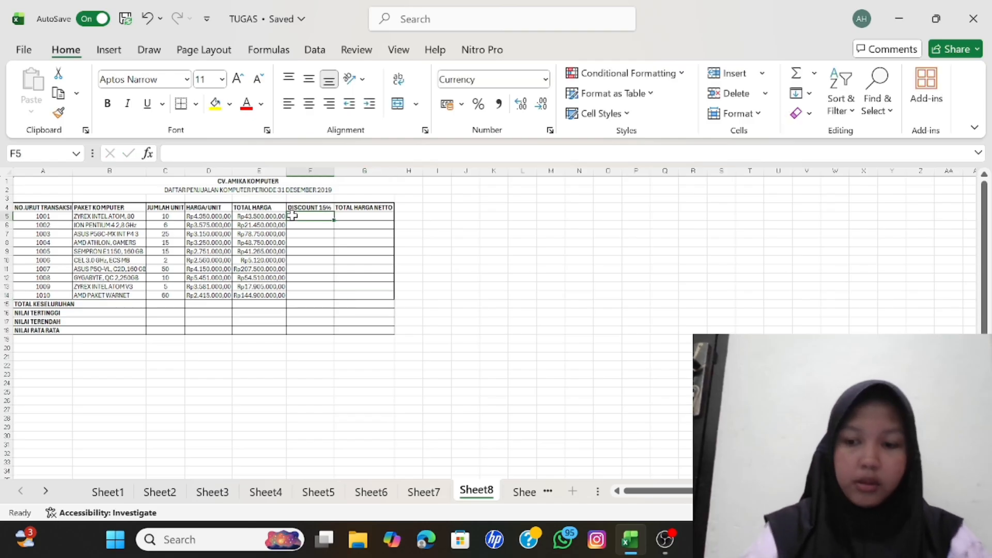
{"action": "type", "text": "="}
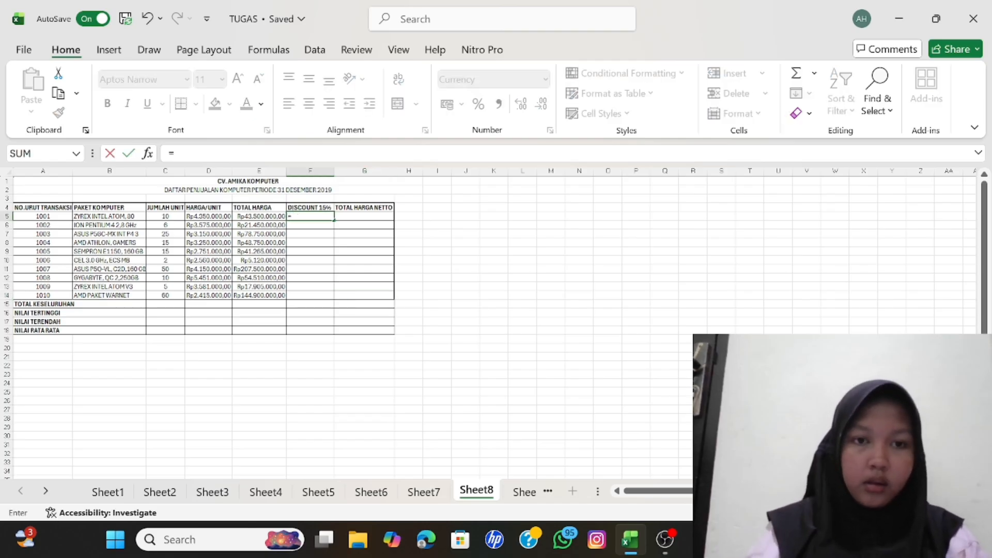
{"action": "left_click", "coordinate": [243, 216]}
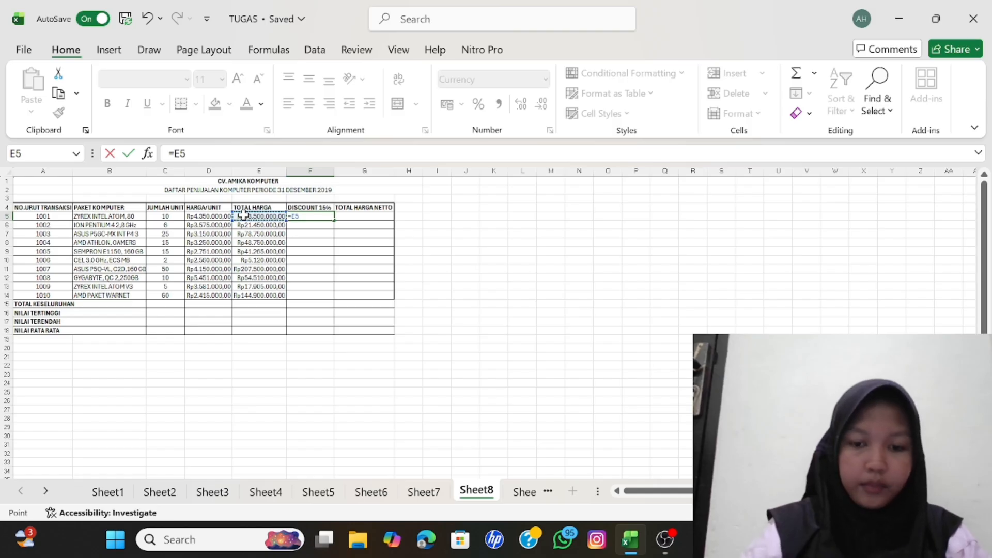
{"action": "type", "text": "*15%"}
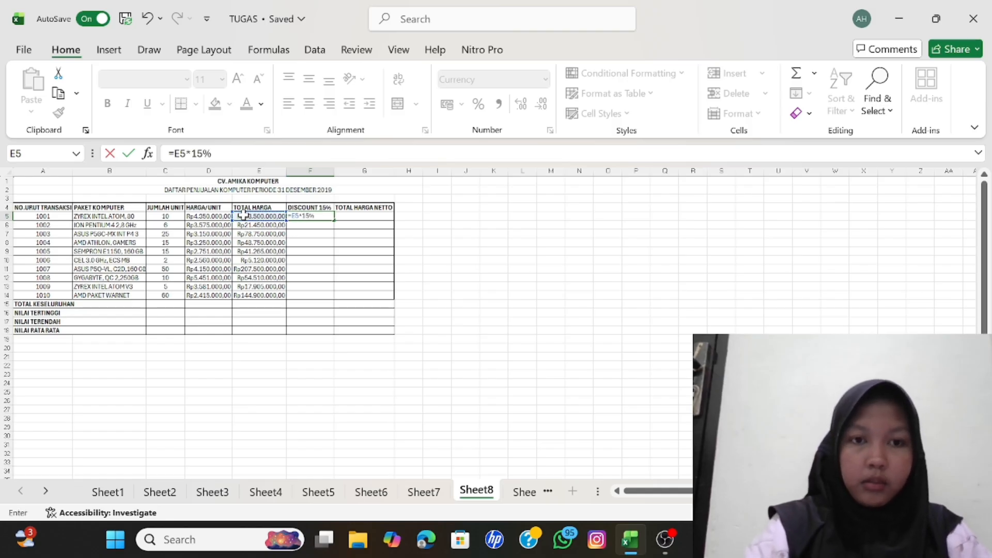
{"action": "key", "text": "Return"}
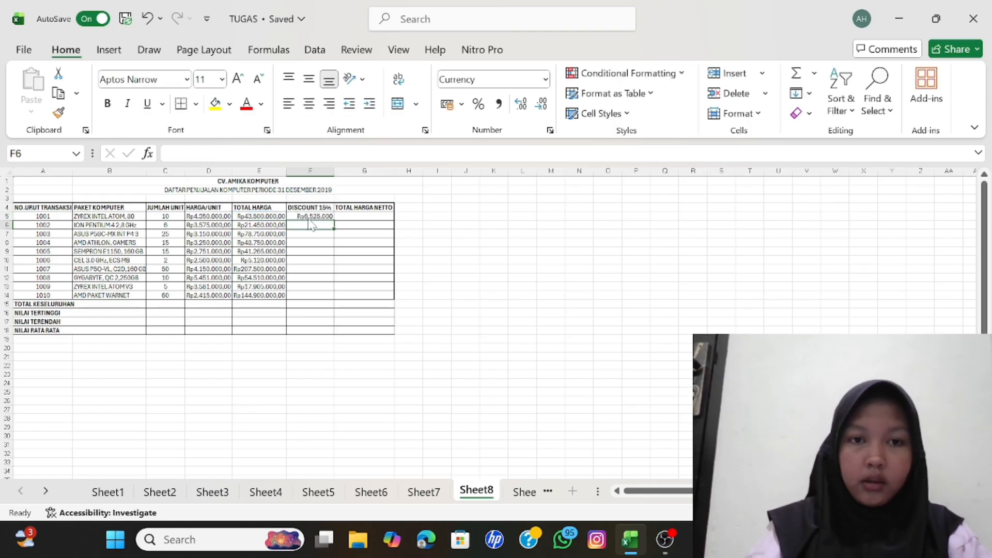
{"action": "left_click", "coordinate": [314, 215]}
{"action": "left_click_drag", "start_coordinate": [334, 220], "coordinate": [326, 298]}
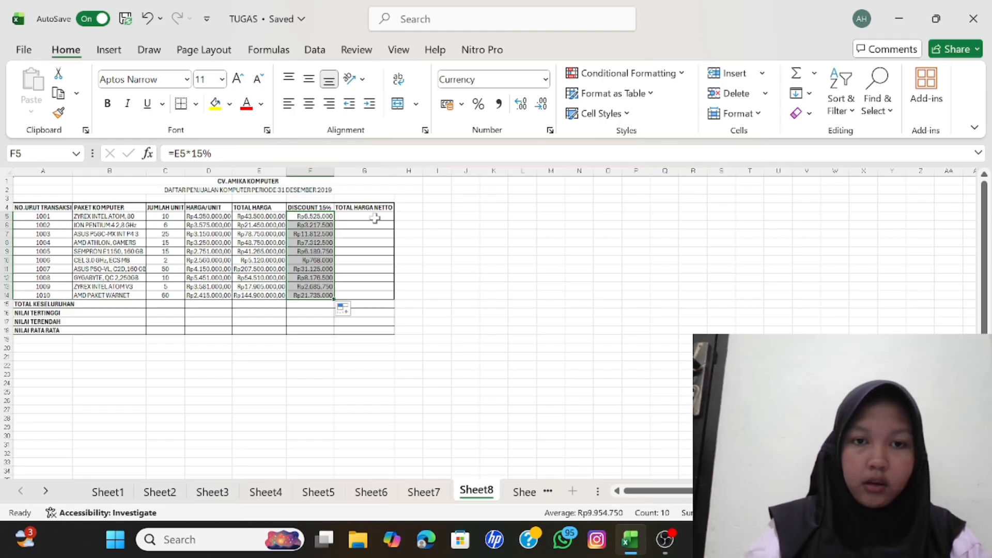
- Calculate TOTAL HARGA NETTO in G5 with =E5-F5 and fill the formula down to G14
{"action": "left_click", "coordinate": [376, 219]}
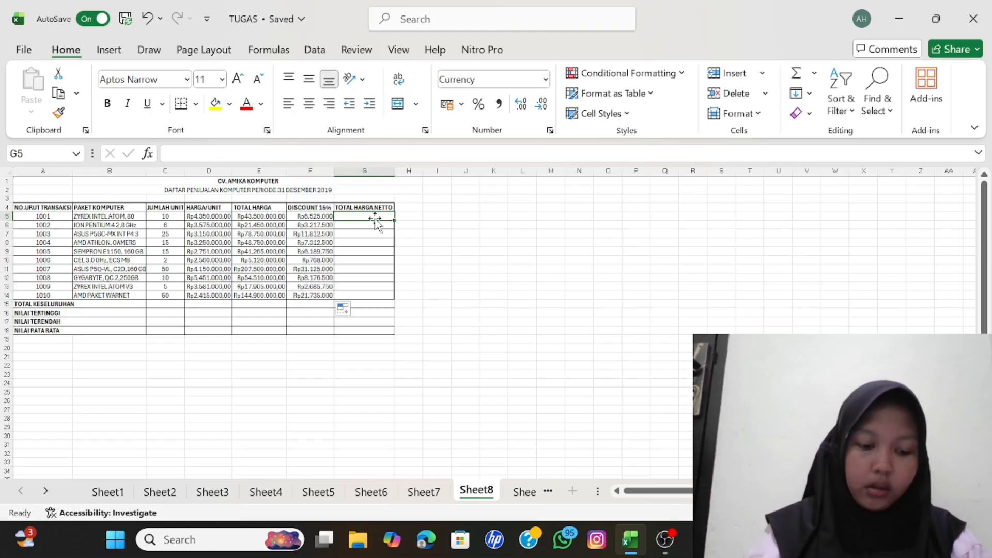
{"action": "type", "text": "="}
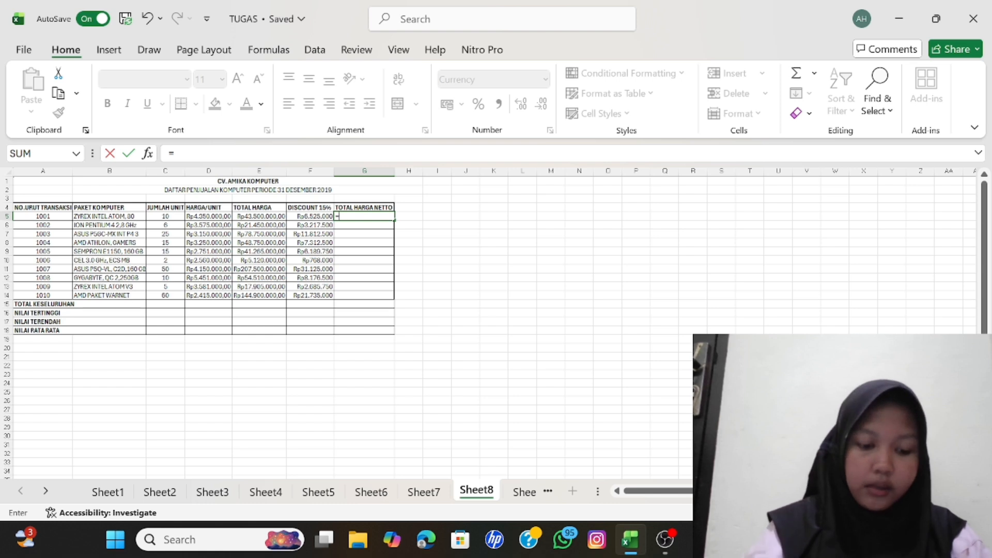
{"action": "left_click", "coordinate": [268, 216]}
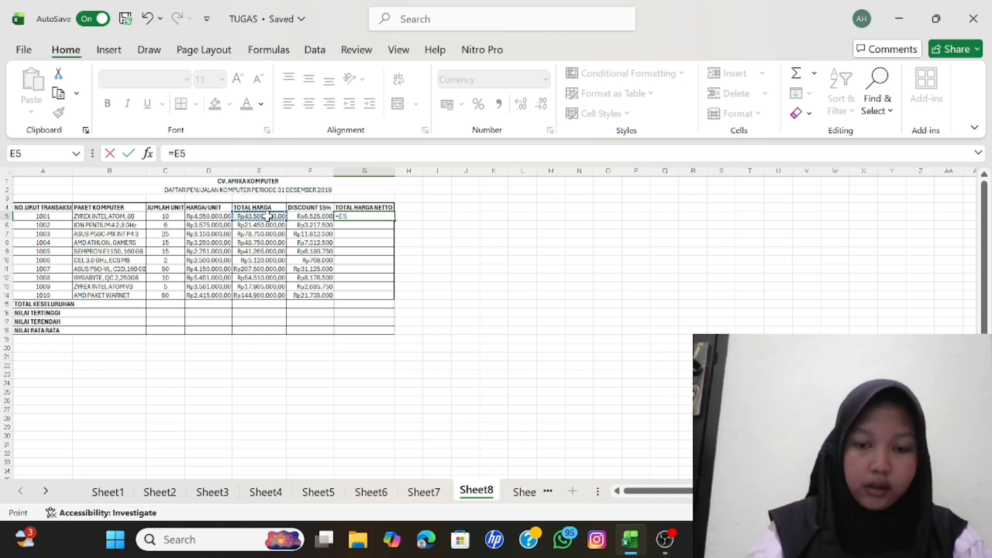
{"action": "type", "text": "-"}
{"action": "left_click", "coordinate": [300, 215]}
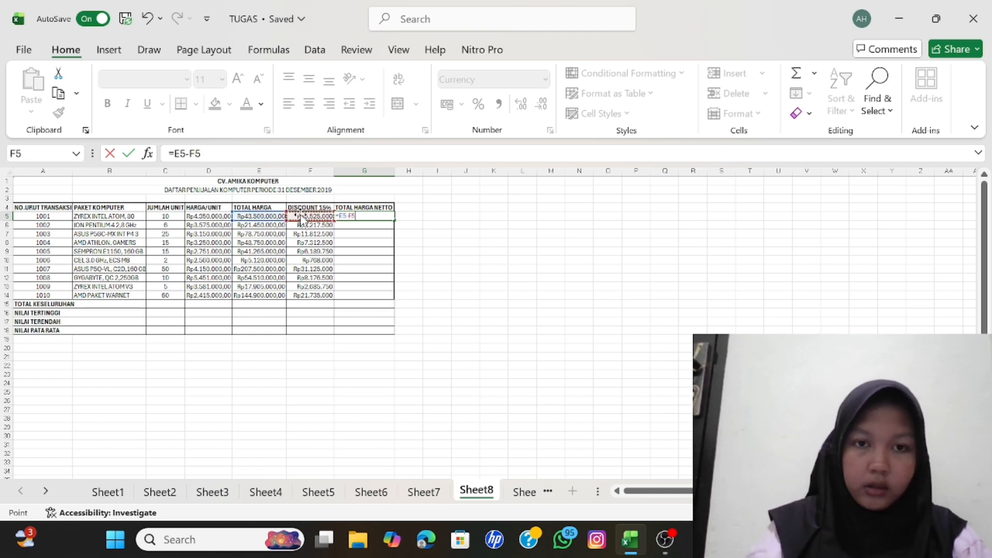
{"action": "key", "text": "Return"}
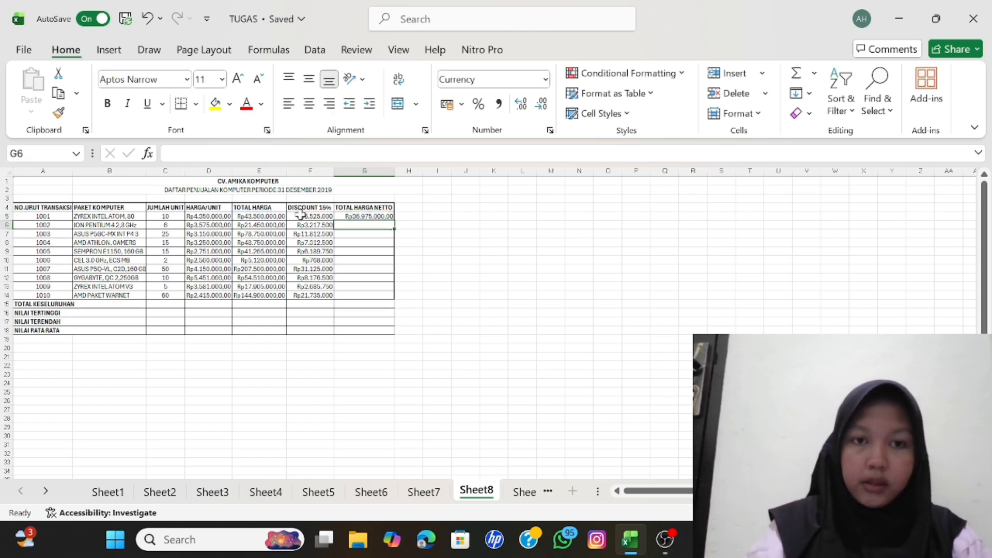
{"action": "left_click", "coordinate": [387, 216]}
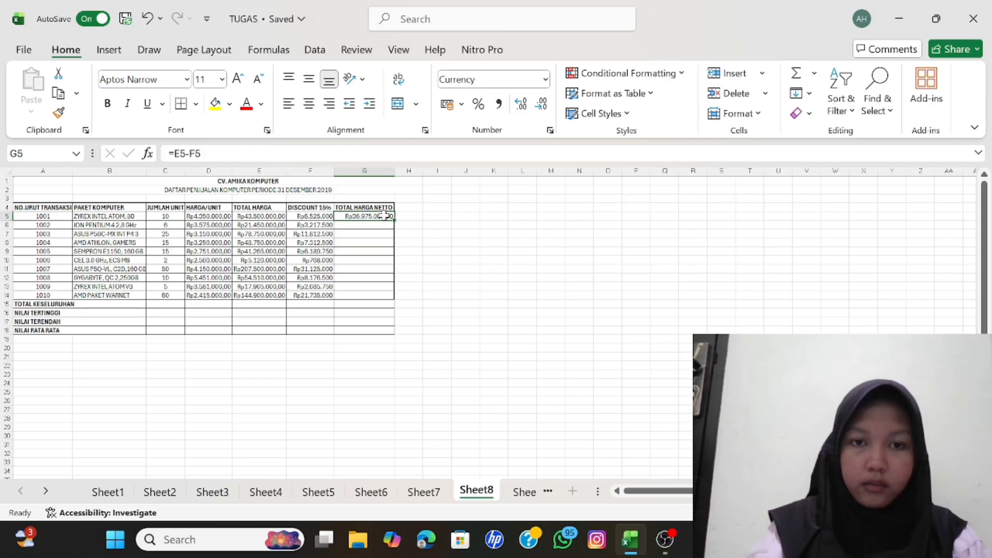
{"action": "left_click_drag", "start_coordinate": [393, 220], "coordinate": [389, 295]}
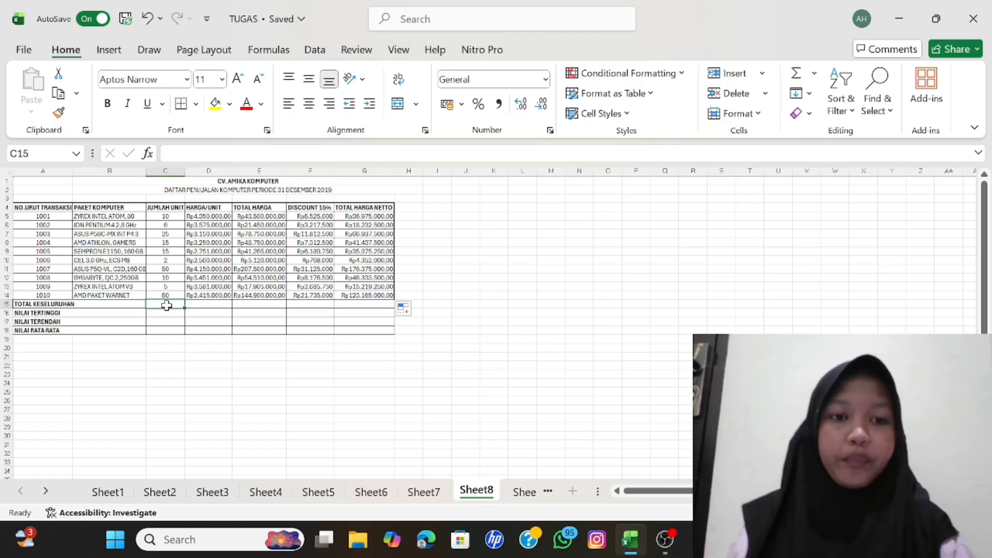
{"action": "left_click_drag", "start_coordinate": [166, 306], "coordinate": [361, 332]}
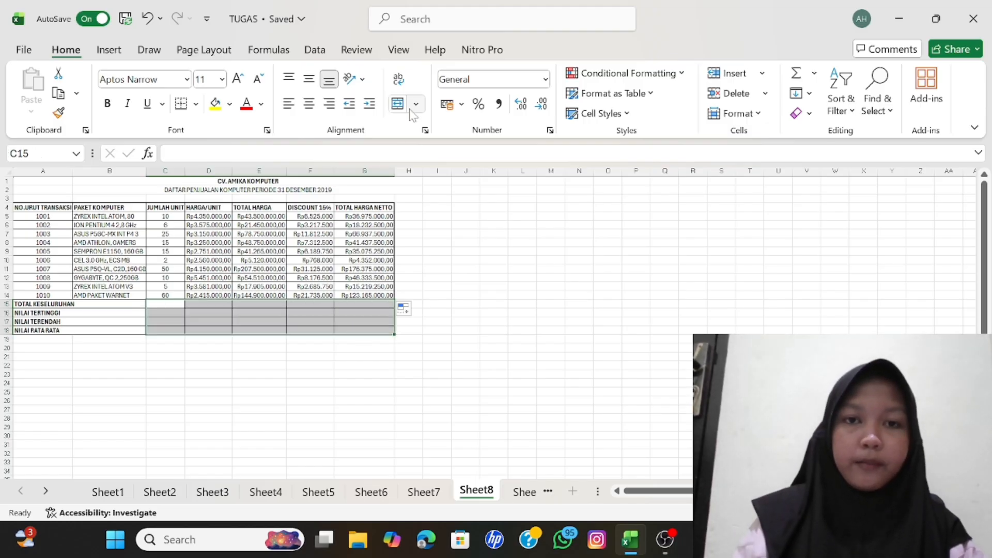
{"action": "left_click", "coordinate": [402, 110]}
{"action": "left_click", "coordinate": [401, 107]}
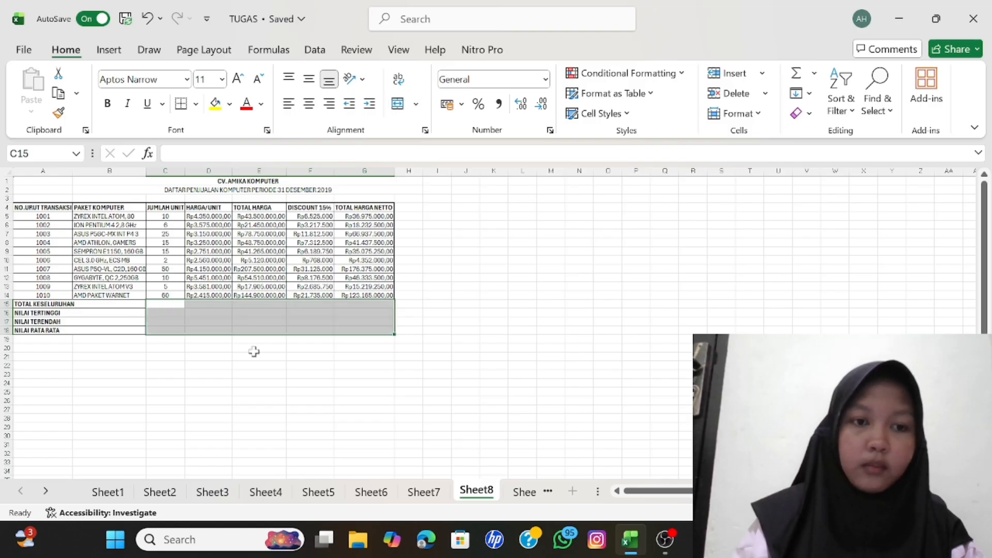
{"action": "left_click", "coordinate": [431, 314]}
- Merge and center C15:G15 in the TOTAL KESELURUHAN row and enter a SUM formula over D5:D14
{"action": "left_click_drag", "start_coordinate": [171, 305], "coordinate": [367, 304]}
{"action": "left_click", "coordinate": [397, 103]}
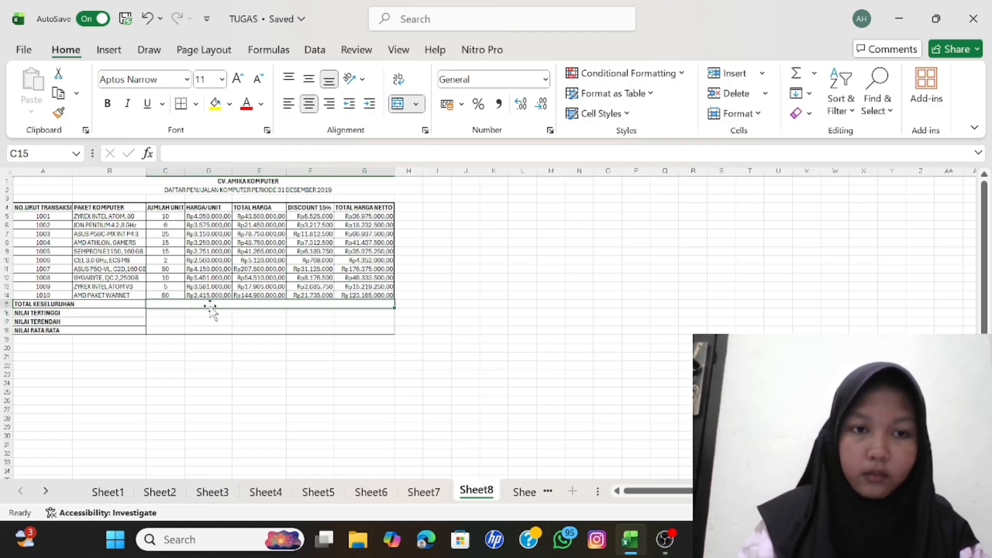
{"action": "type", "text": "="}
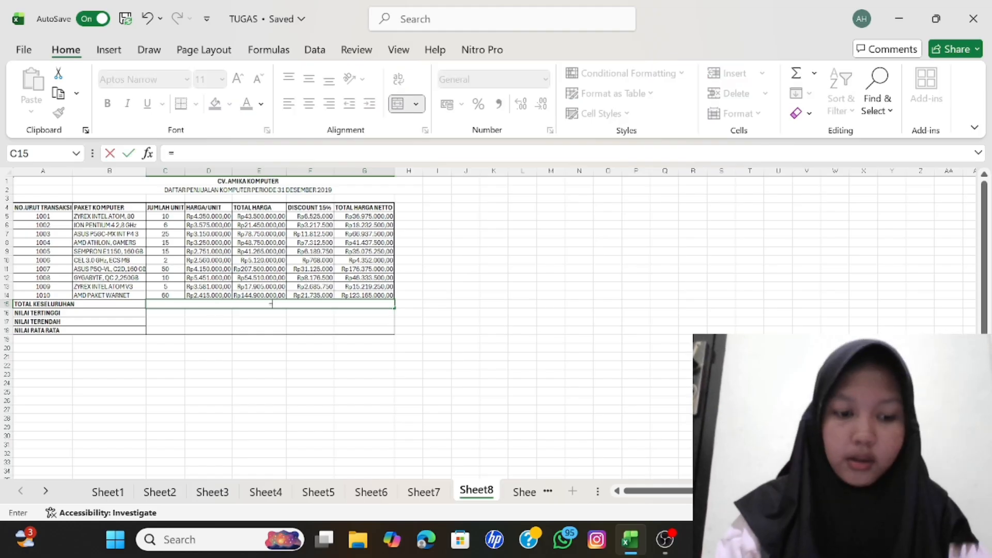
{"action": "type", "text": "SUM"}
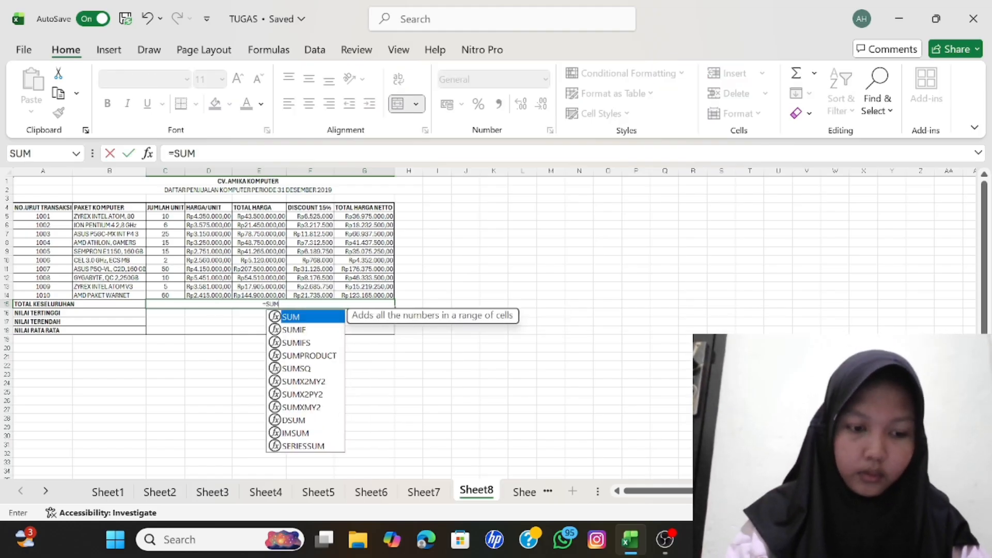
{"action": "type", "text": "("}
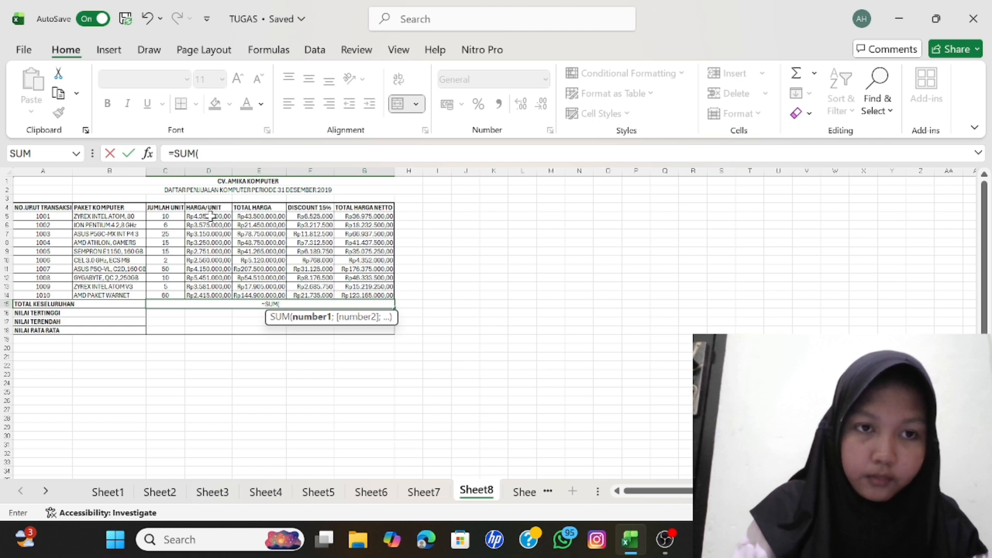
{"action": "left_click_drag", "start_coordinate": [210, 216], "coordinate": [213, 295]}
{"action": "key", "text": "Return"}
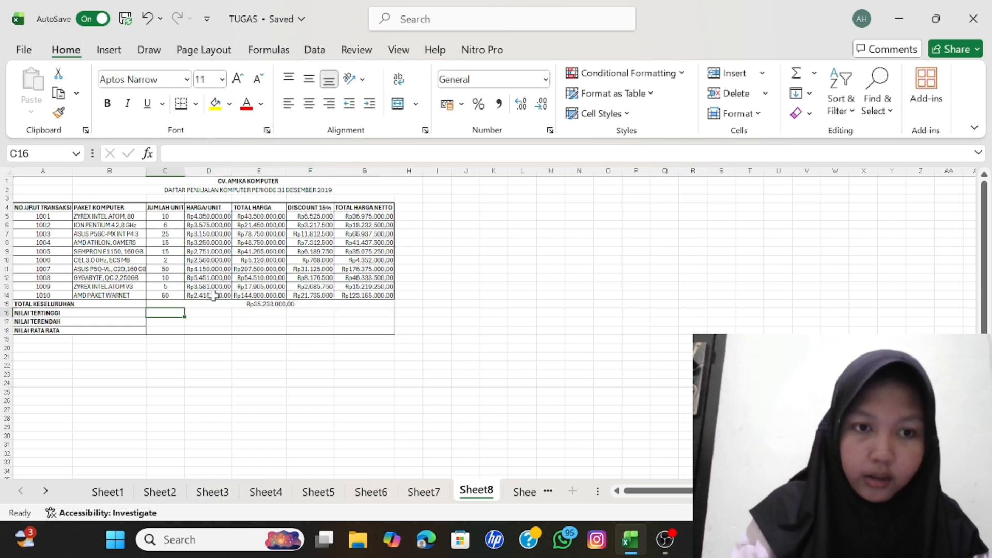
- Merge and center C16:G16 in the NILAI TERTINGGI row and enter a MAX formula over D5:D14
{"action": "left_click_drag", "start_coordinate": [160, 313], "coordinate": [344, 316]}
{"action": "left_click", "coordinate": [403, 105]}
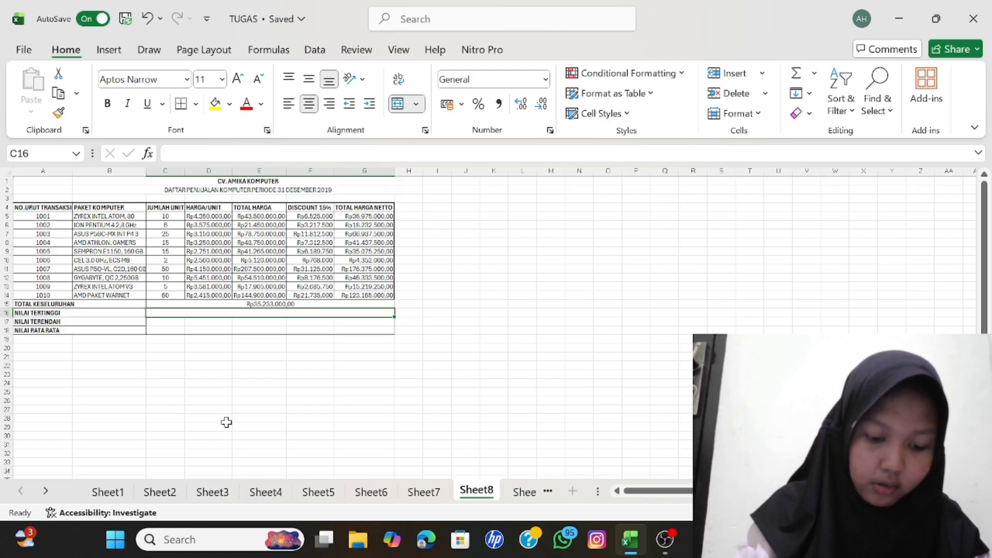
{"action": "type", "text": "=MAX("}
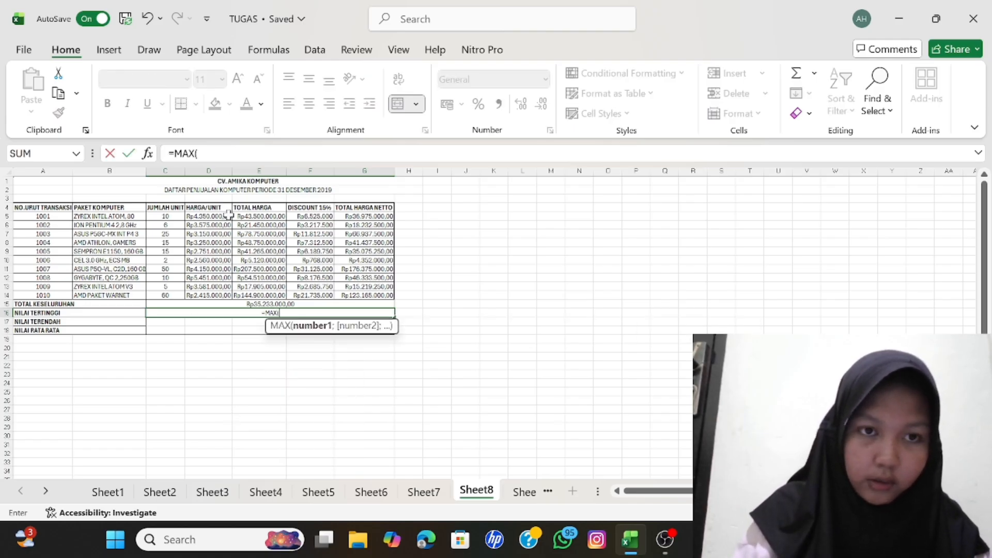
{"action": "left_click_drag", "start_coordinate": [227, 216], "coordinate": [217, 293]}
{"action": "key", "text": "Return"}
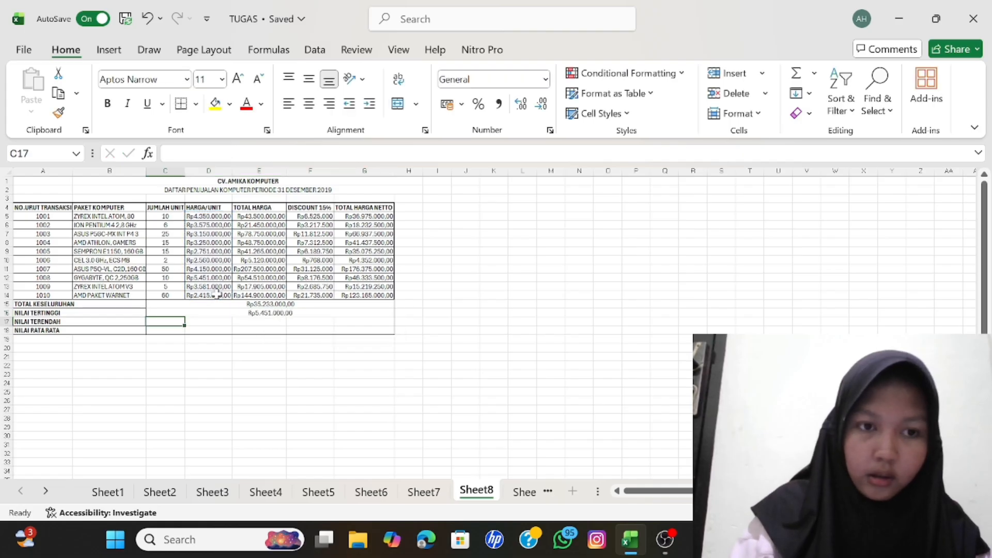
- Merge and center C17:G17 in the NILAI TERENDAH row and enter a MIN formula over D5:D14
{"action": "left_click_drag", "start_coordinate": [171, 321], "coordinate": [358, 321]}
{"action": "left_click", "coordinate": [404, 104]}
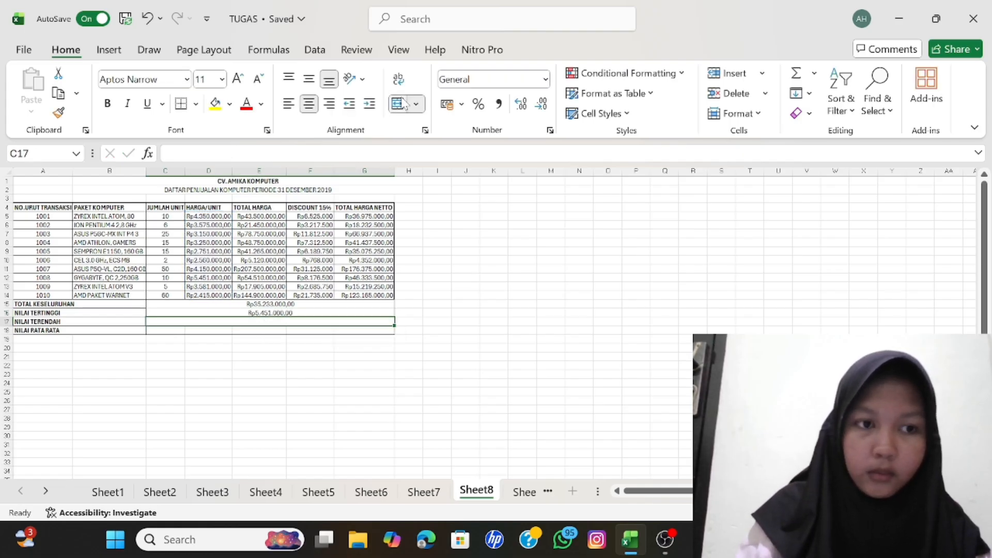
{"action": "type", "text": "="}
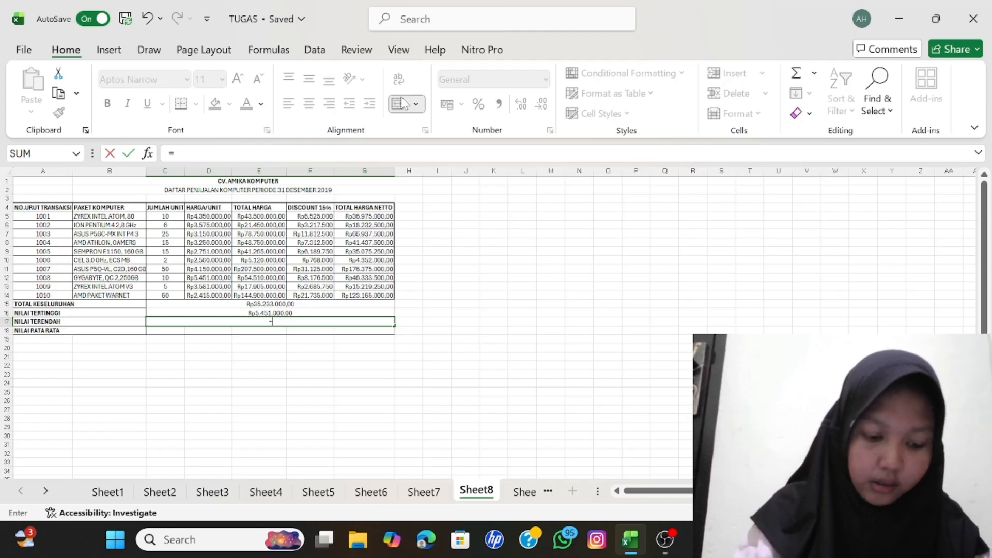
{"action": "type", "text": "MIN("}
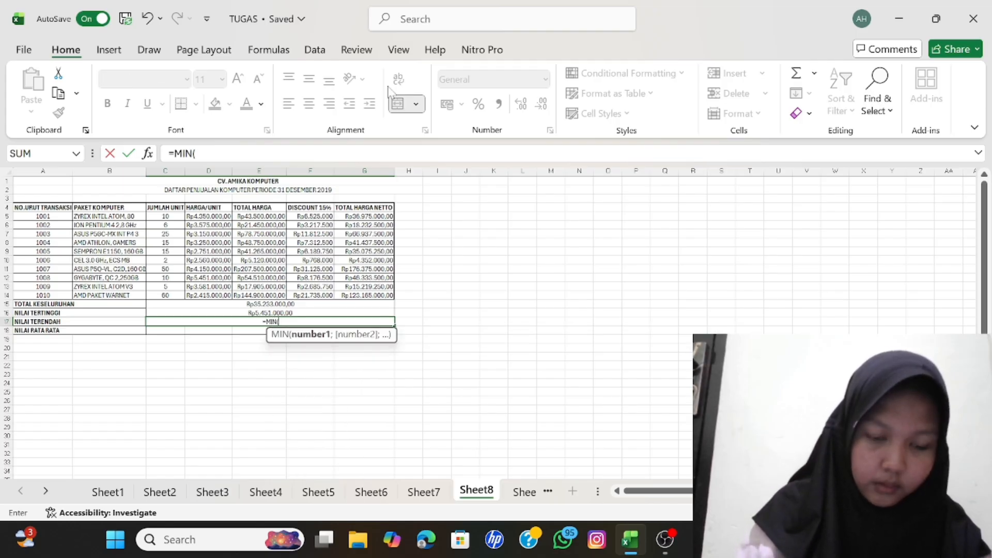
{"action": "left_click_drag", "start_coordinate": [209, 216], "coordinate": [215, 293]}
{"action": "key", "text": "Return"}
- Merge and center C18:G18 in the NILAI RATA RATA row and enter an AVERAGE formula over D5:D14
{"action": "left_click_drag", "start_coordinate": [162, 330], "coordinate": [357, 329]}
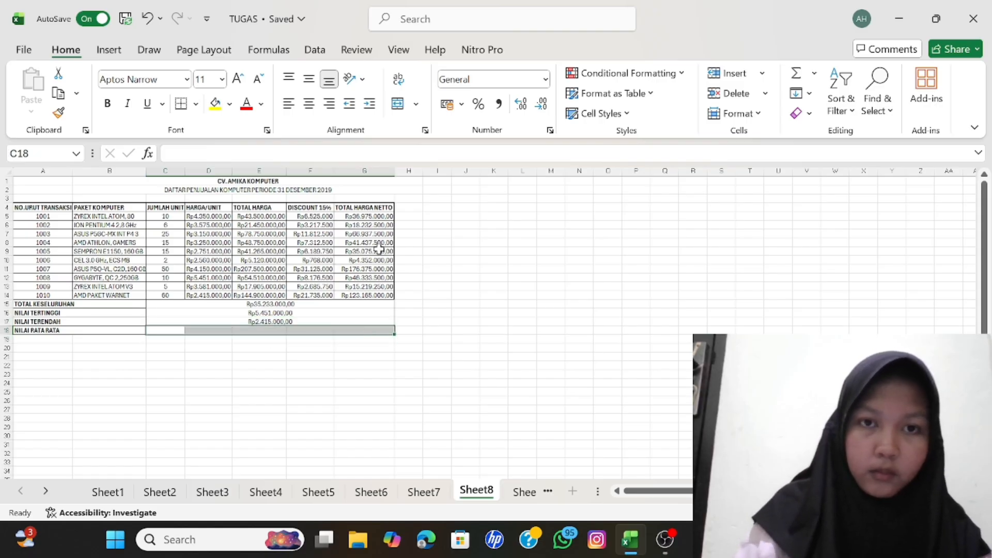
{"action": "left_click", "coordinate": [397, 104]}
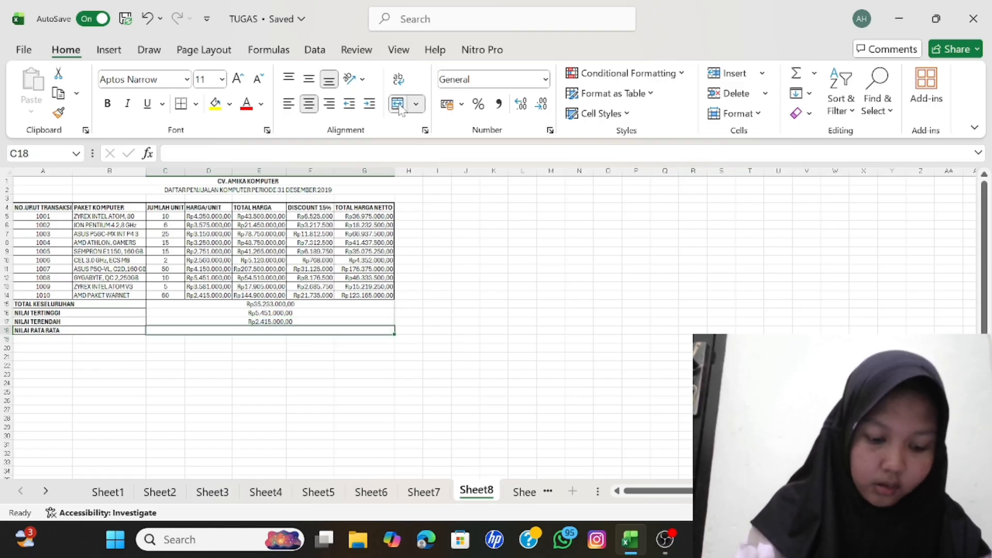
{"action": "double_click", "coordinate": [252, 330]}
{"action": "type", "text": "=AVERAGE"}
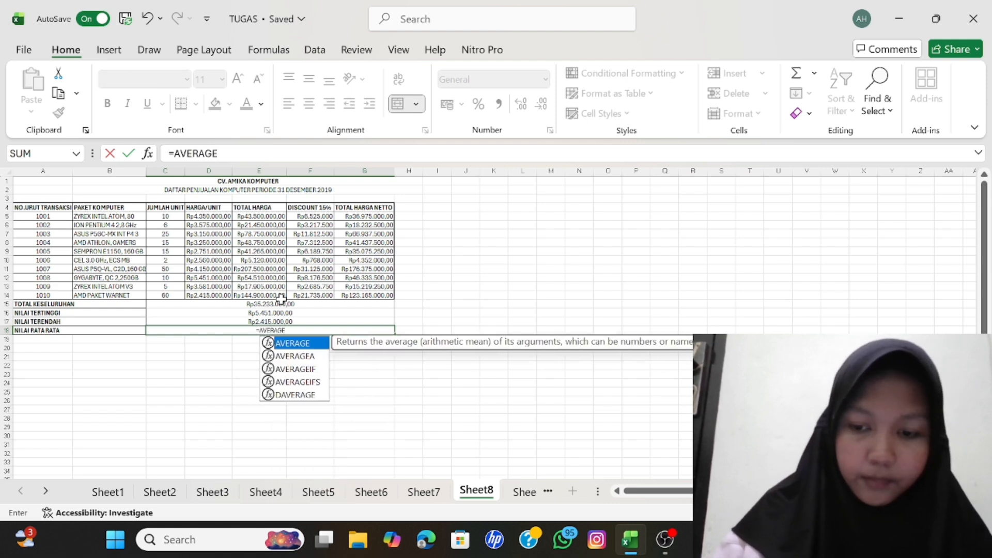
{"action": "key", "text": "Escape"}
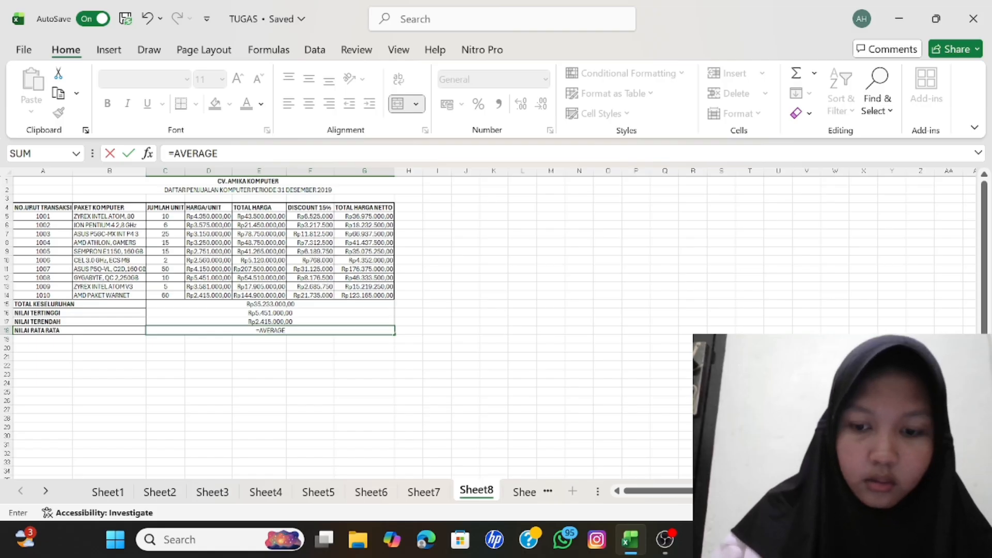
{"action": "type", "text": "("}
{"action": "left_click_drag", "start_coordinate": [208, 216], "coordinate": [208, 293]}
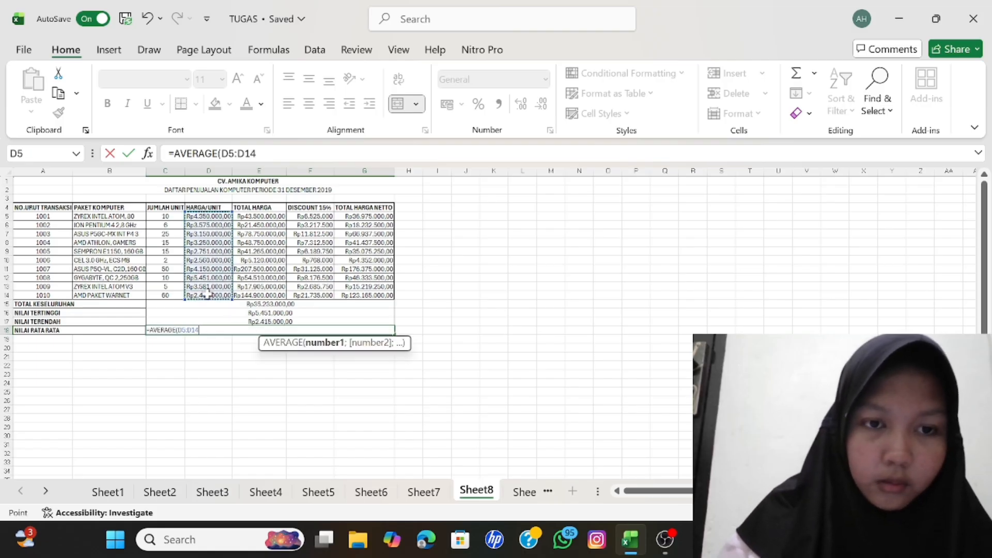
{"action": "key", "text": "Return"}
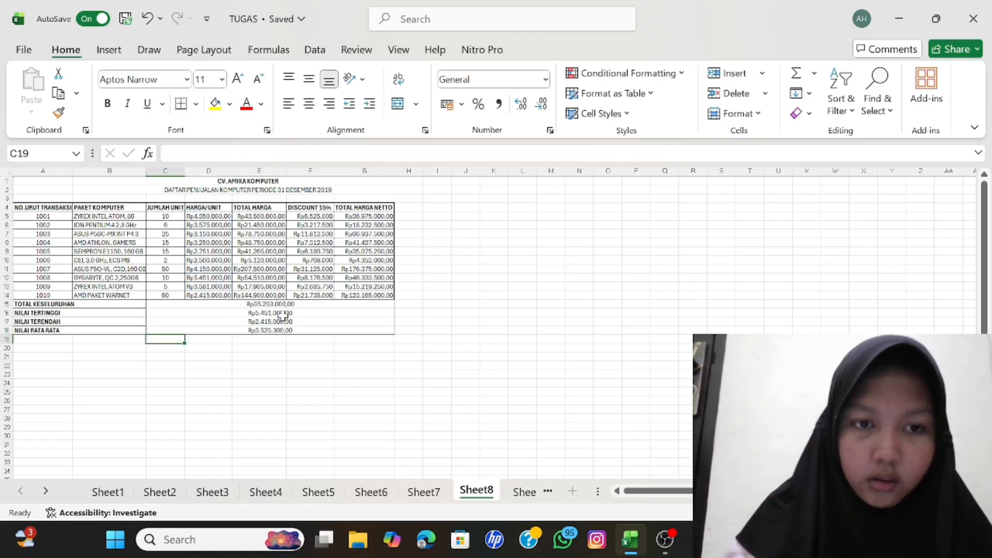
- Apply all borders to the merged summary cells C15:G18
{"action": "left_click_drag", "start_coordinate": [152, 305], "coordinate": [383, 330]}
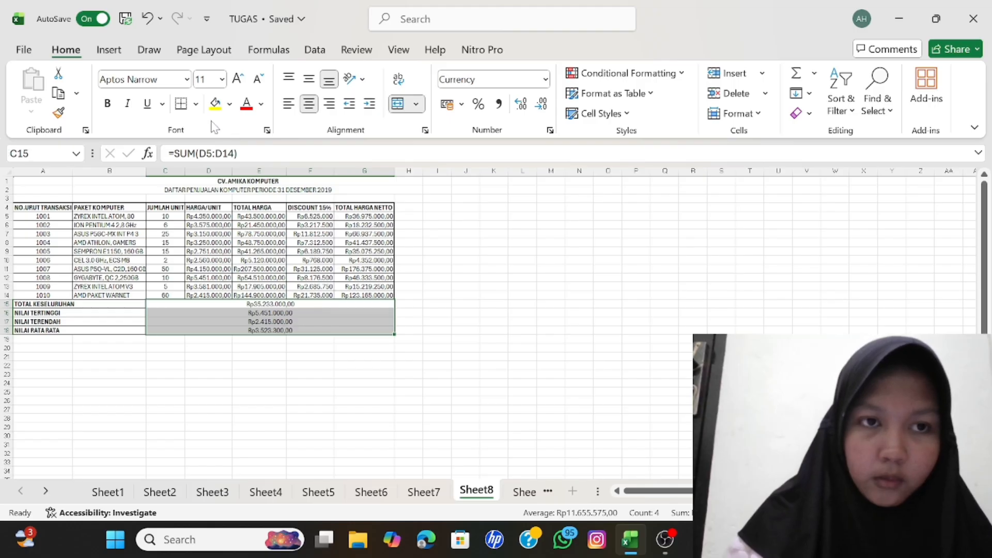
{"action": "left_click", "coordinate": [196, 104]}
{"action": "left_click", "coordinate": [223, 264]}
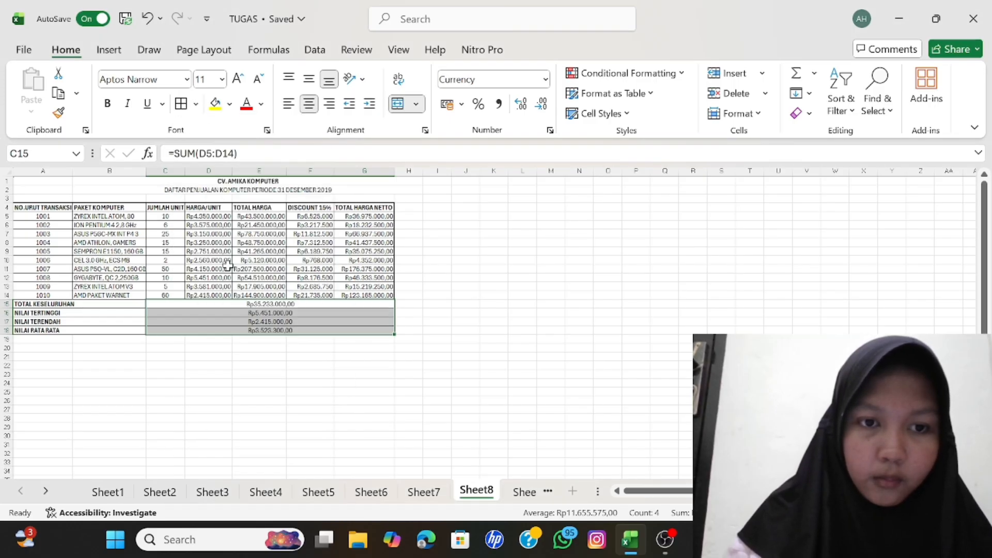
{"action": "left_click", "coordinate": [362, 382]}
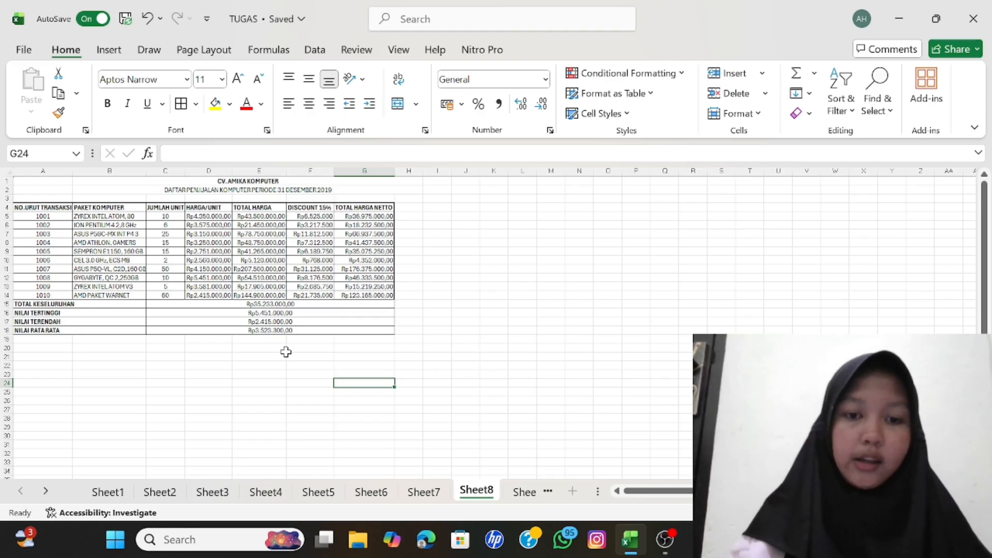
- Switch to Sheet9 with the KODE BARANG product code table
{"action": "left_click", "coordinate": [522, 498]}
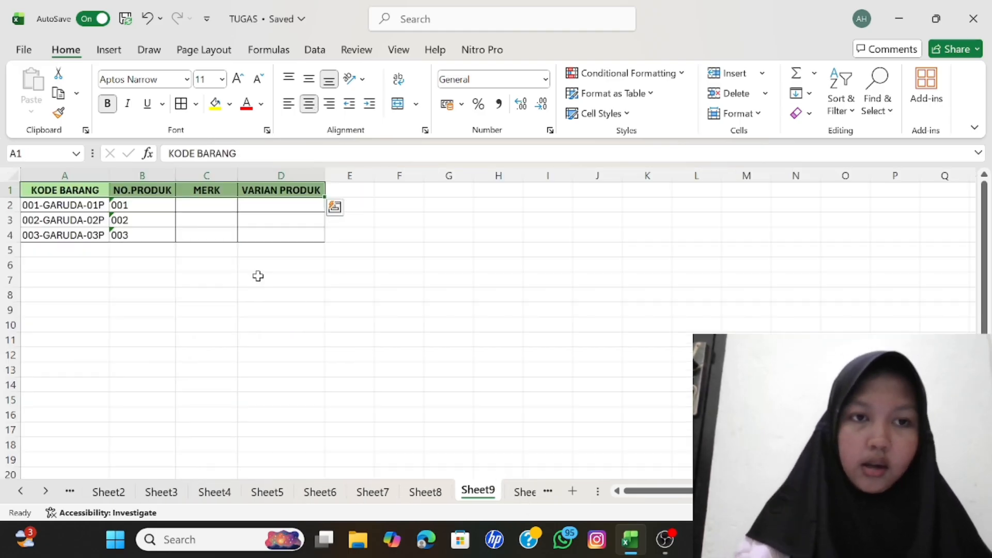